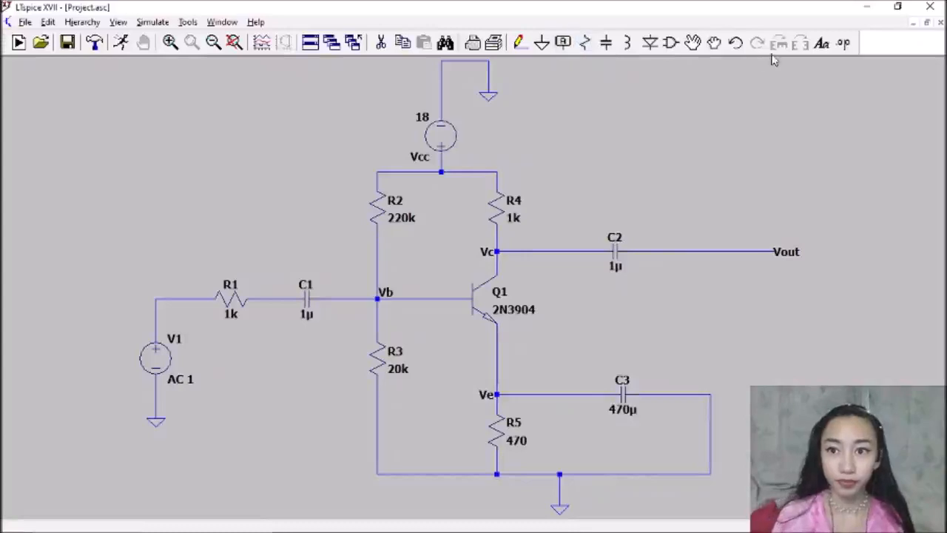
Start a new text comment on the common-emitter amplifier schematic
click(822, 43)
Place a comment with the author's name, student number and ECEA101-1/E01 at the top-left
text(Maria Annegela C.)
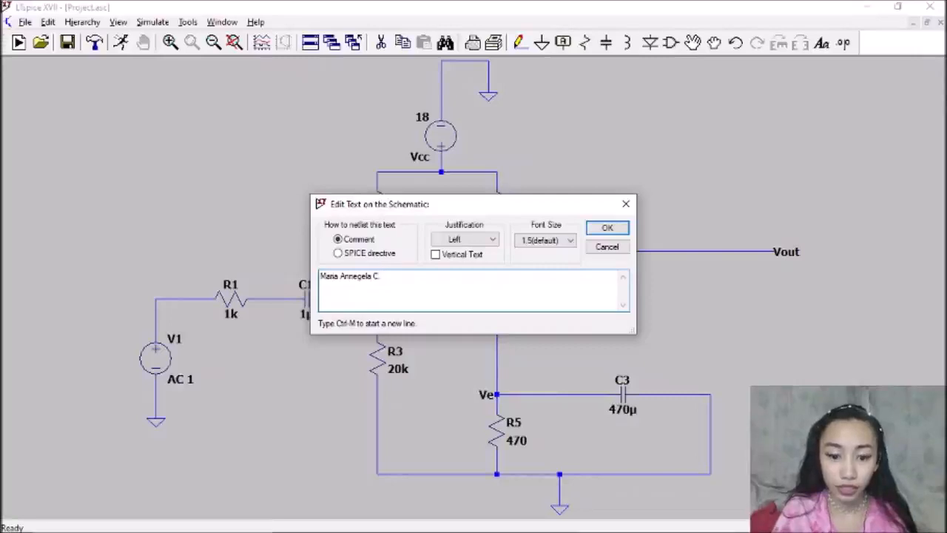
text( Dionisio)
key(Return)
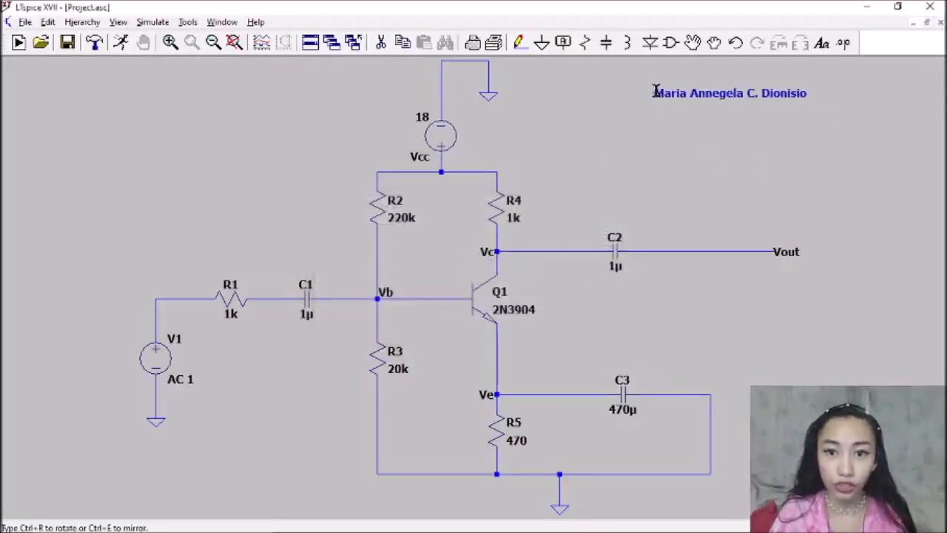
click(146, 87)
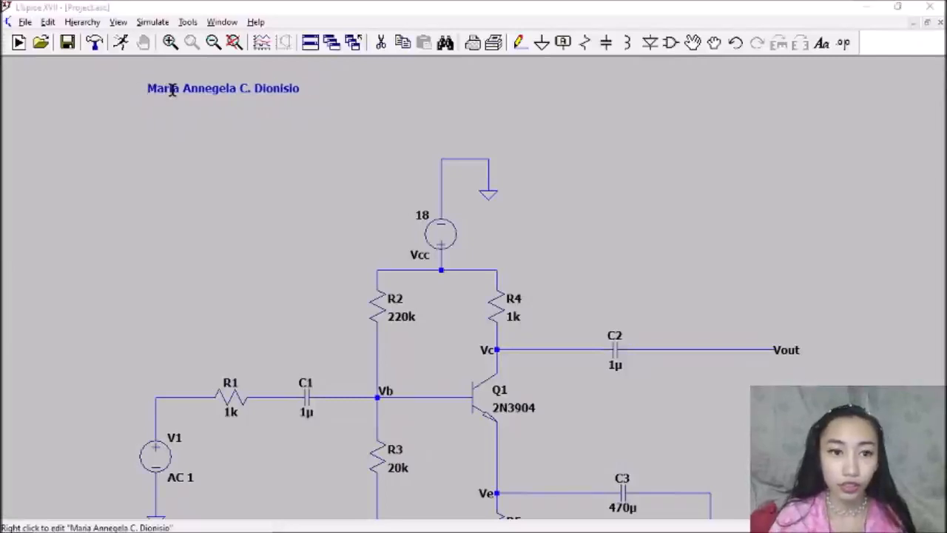
right_click(171, 93)
click(455, 288)
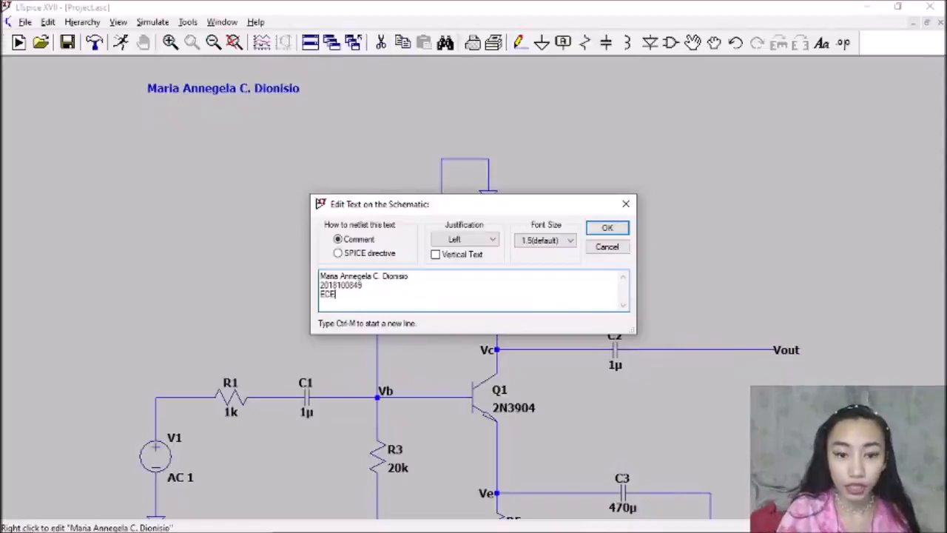
text(101-1/E01)
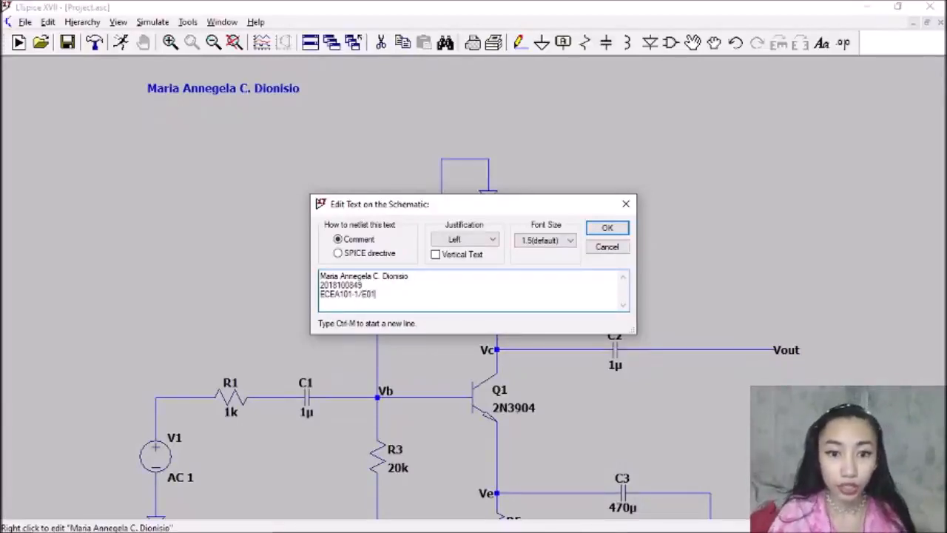
click(607, 228)
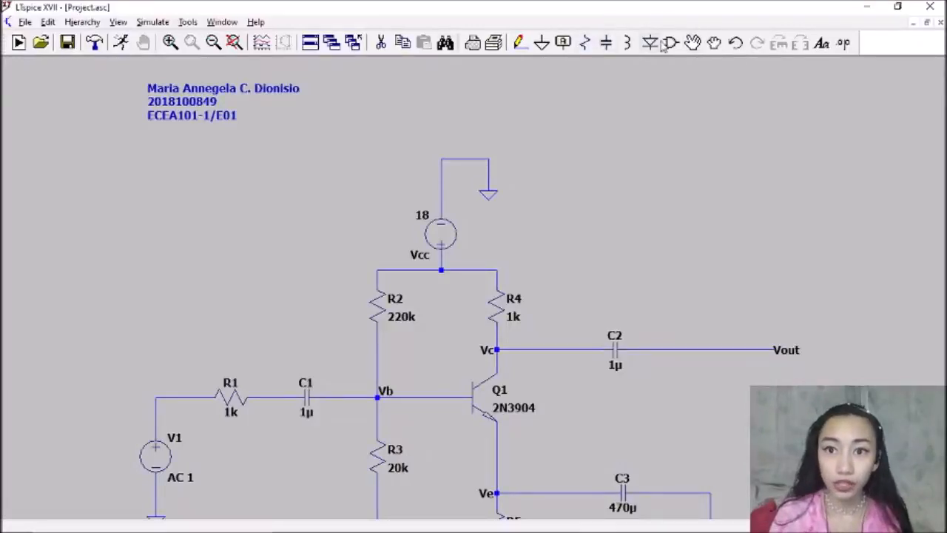
click(821, 44)
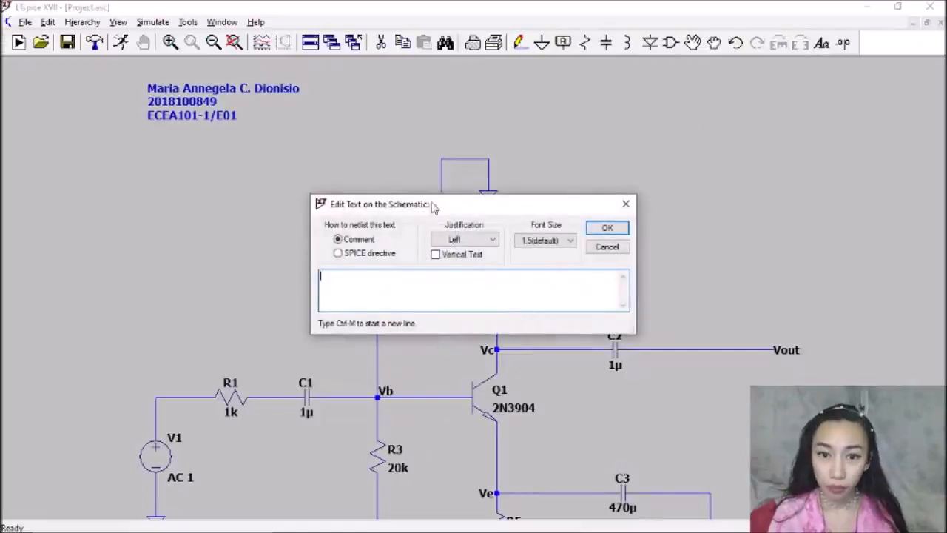
Add the centre-justified title 'Common Emitter Amplifier Frequency Response' above the circuit, then zoom to fit
text(Common Emitter)
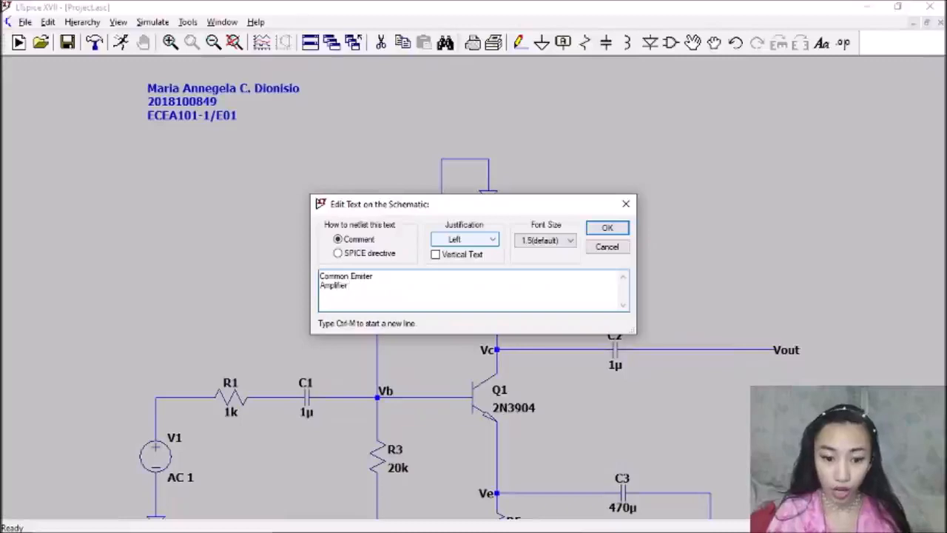
text(en)
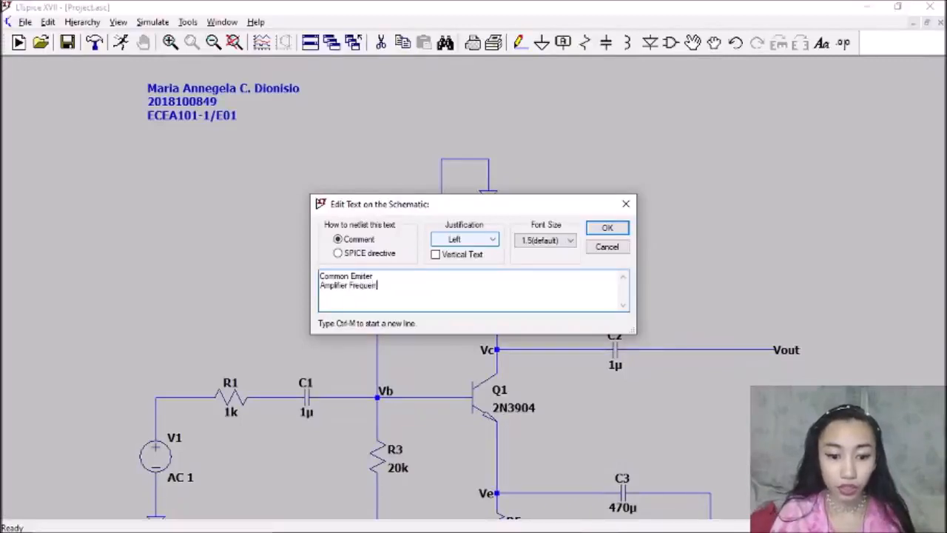
text(cy Response)
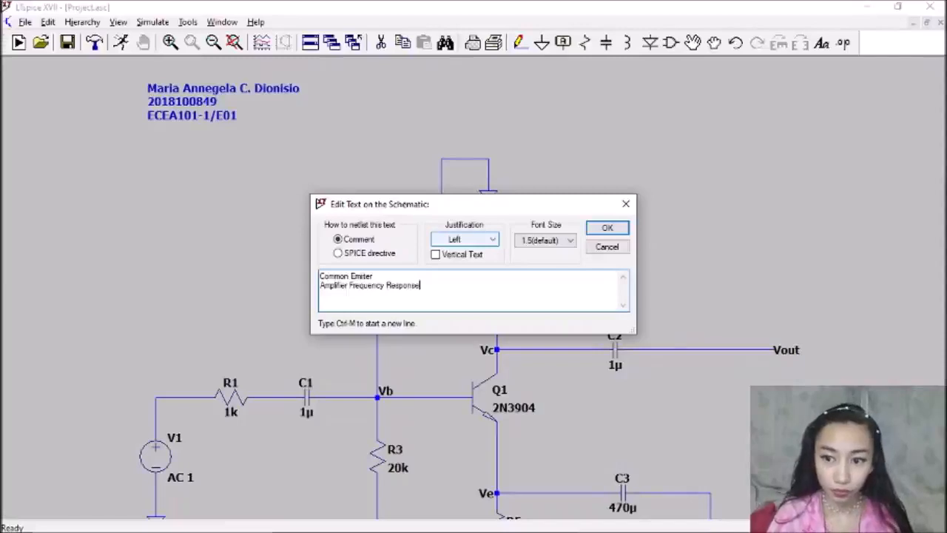
click(465, 240)
click(455, 274)
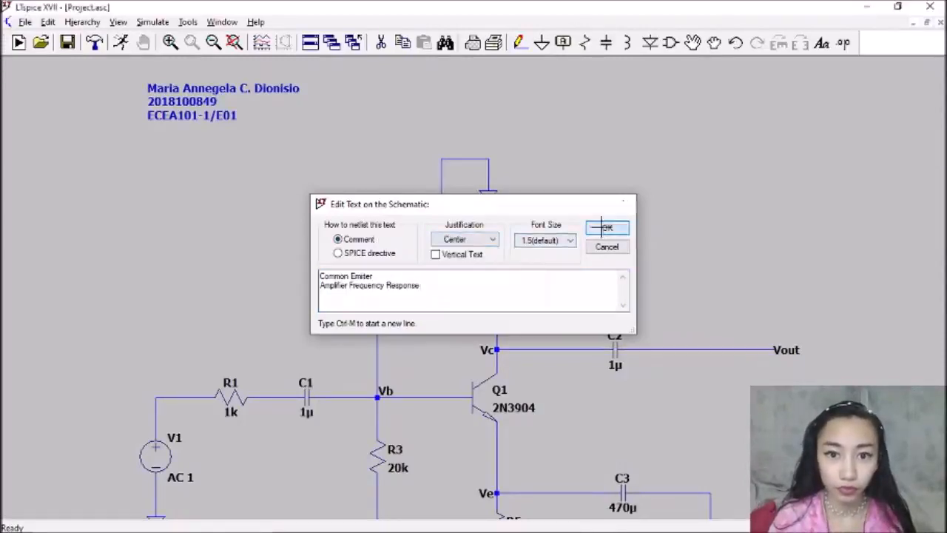
click(607, 227)
click(462, 118)
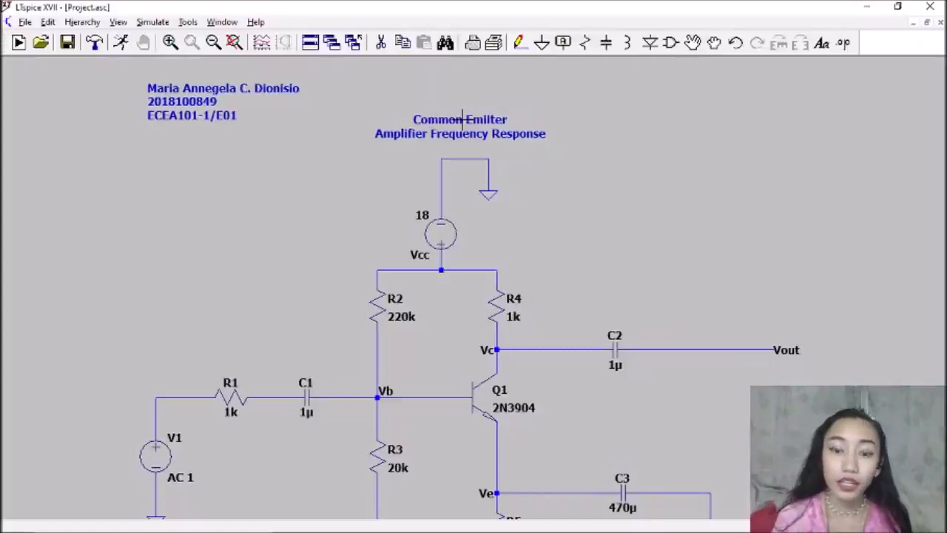
click(234, 42)
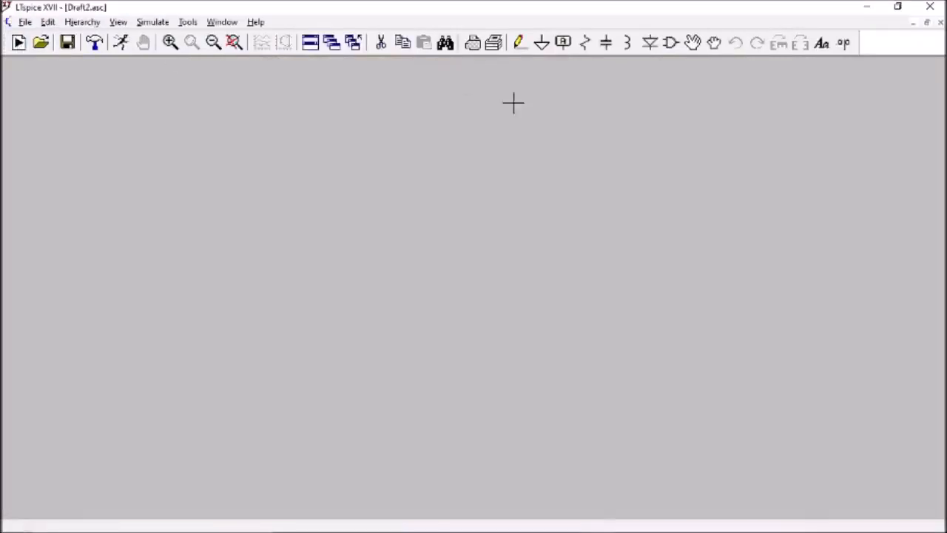
Place voltage source V1 and set it to AC 1
click(671, 43)
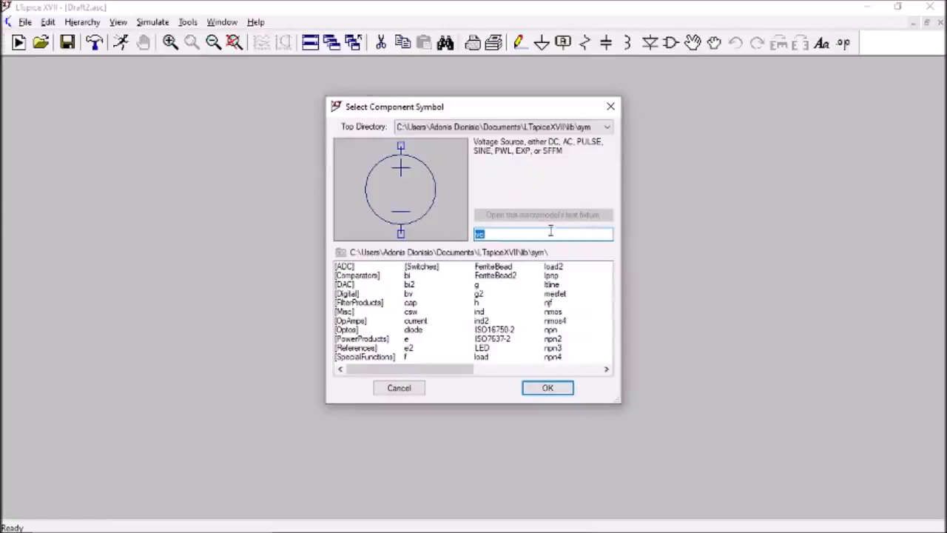
text(voltage)
key(Return)
click(228, 351)
key(Escape)
right_click(228, 351)
text(AC 1)
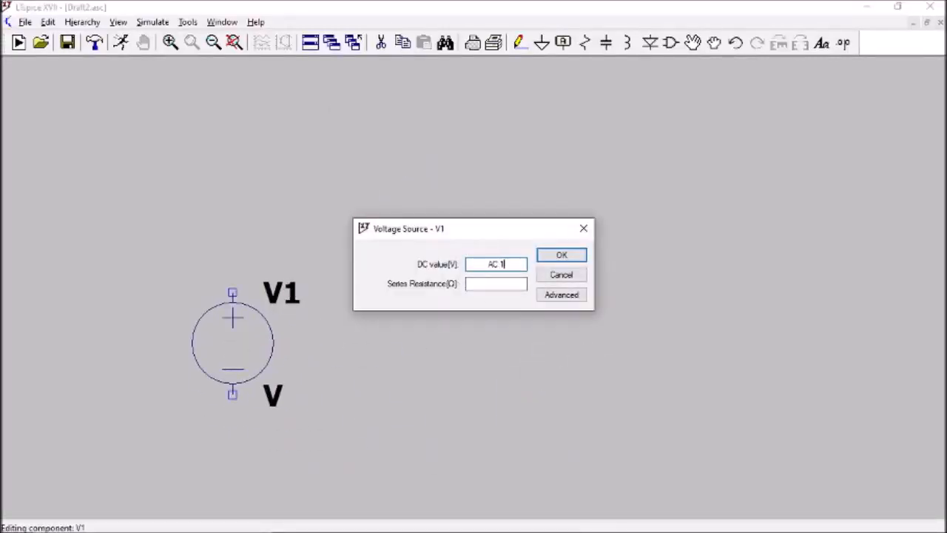
click(564, 255)
Add resistor R1 of 1k and capacitor C1 of 1µ to its right
click(584, 43)
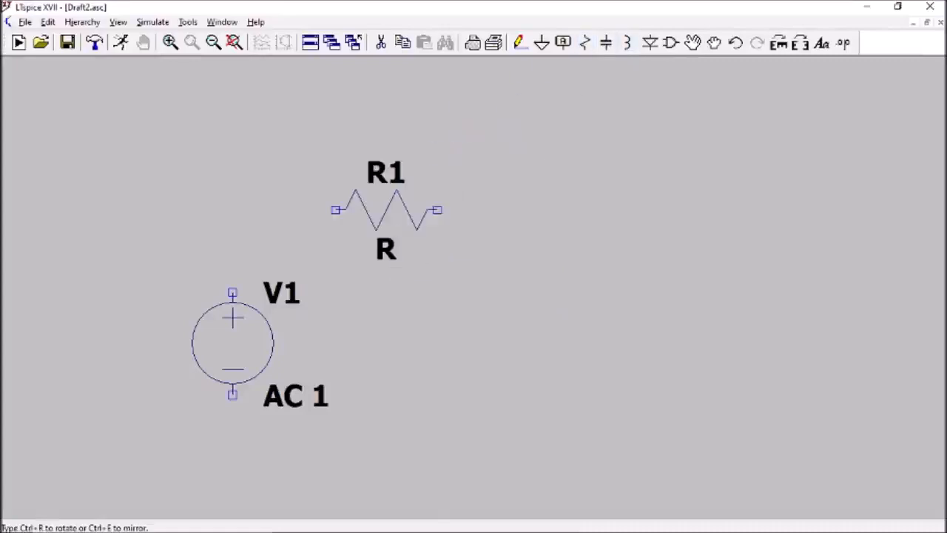
click(427, 190)
key(Escape)
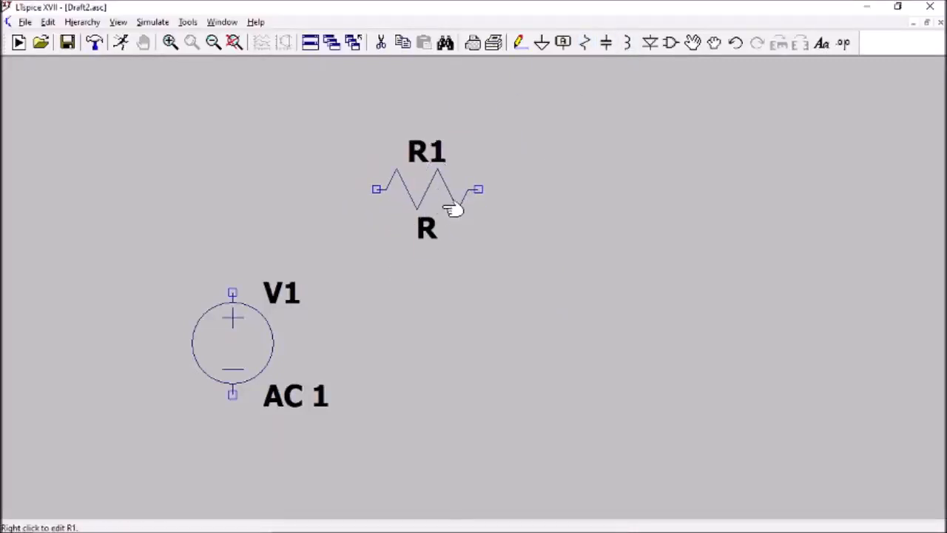
right_click(438, 194)
text(1k)
key(Return)
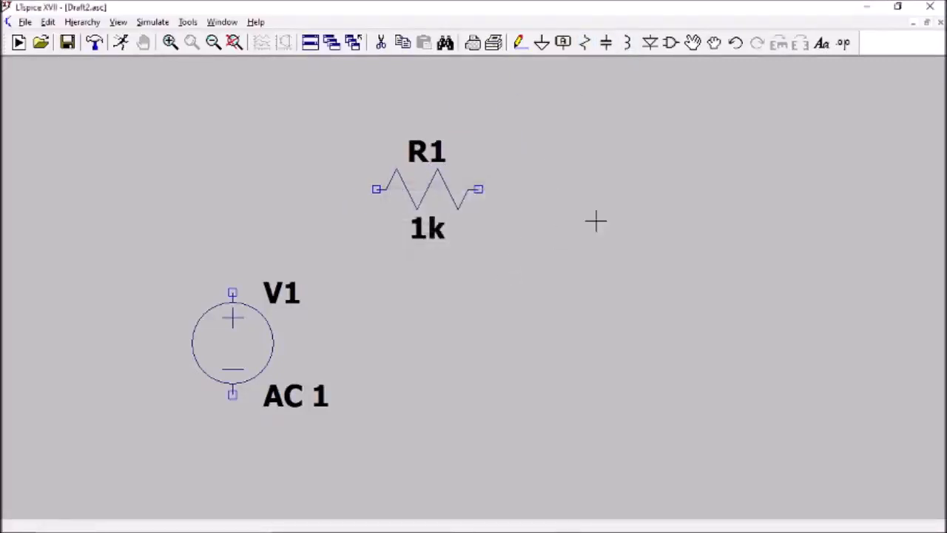
click(606, 43)
click(601, 189)
click(620, 189)
key(Escape)
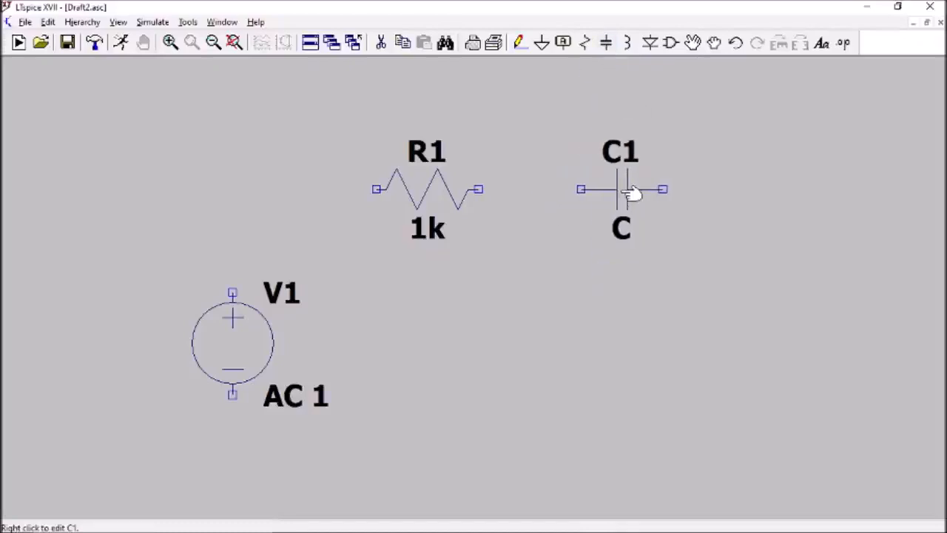
right_click(630, 192)
text(1u)
key(Return)
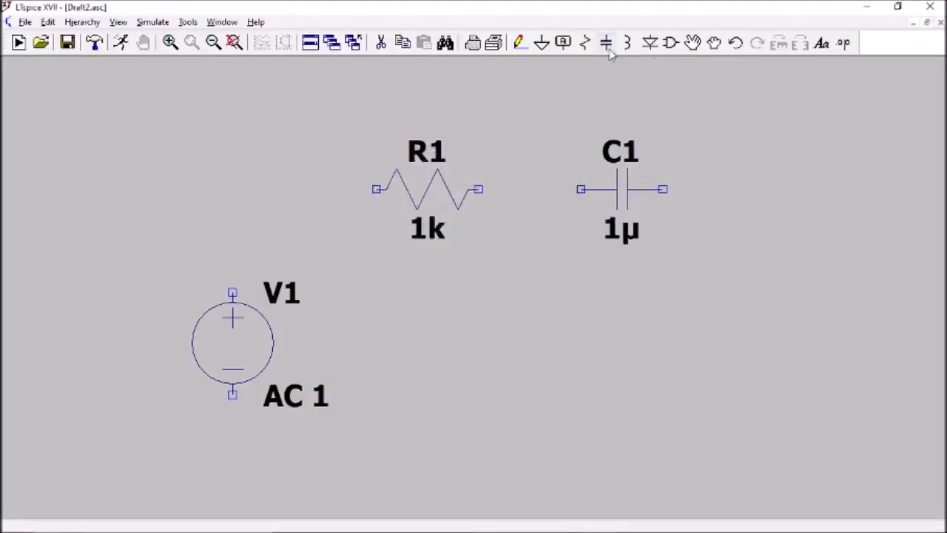
Add resistors R2 of 220k at upper right and R3 of 20k below it
click(213, 45)
key(r)
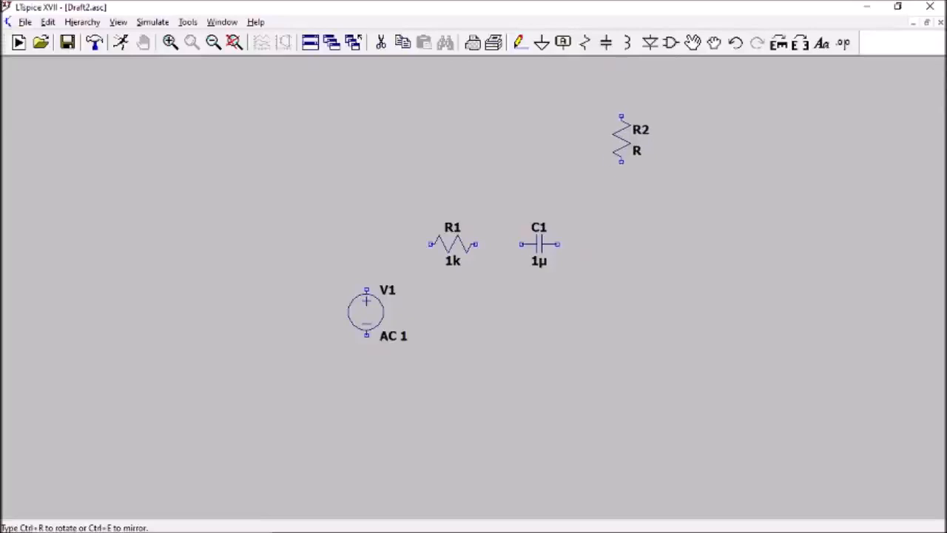
click(622, 138)
key(Escape)
right_click(622, 139)
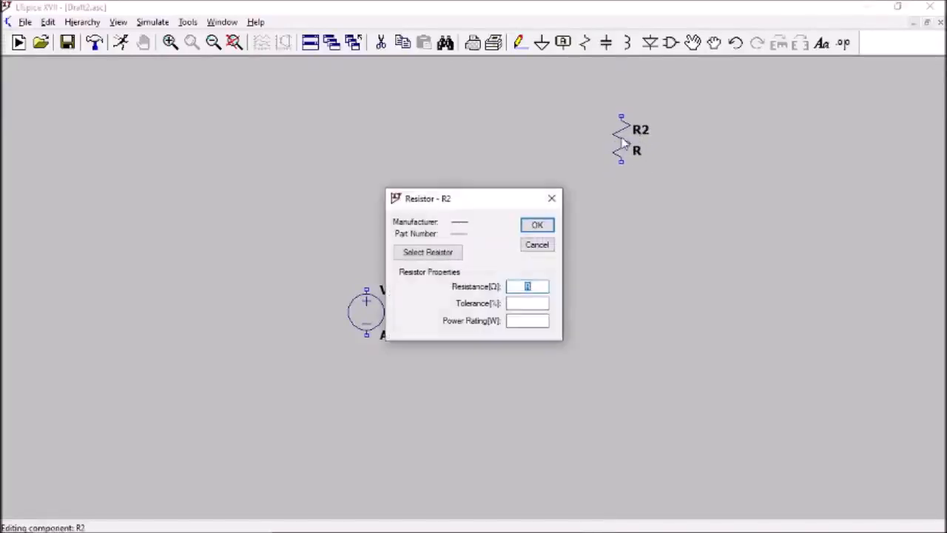
text(220k)
key(Return)
key(r)
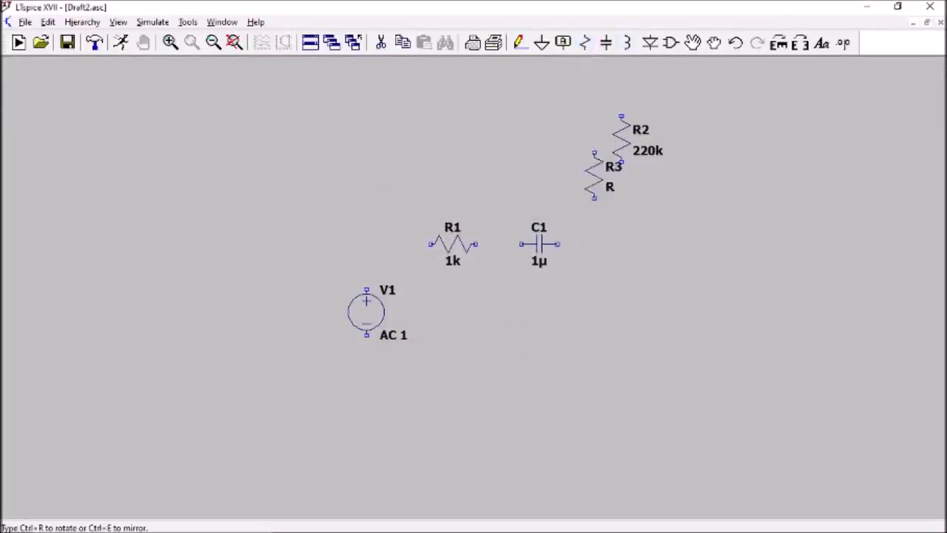
click(639, 303)
key(Escape)
right_click(634, 320)
text(20k)
key(Return)
Add resistors R4 of 1k and R5 of 470 below it at far right
key(r)
click(758, 139)
click(767, 311)
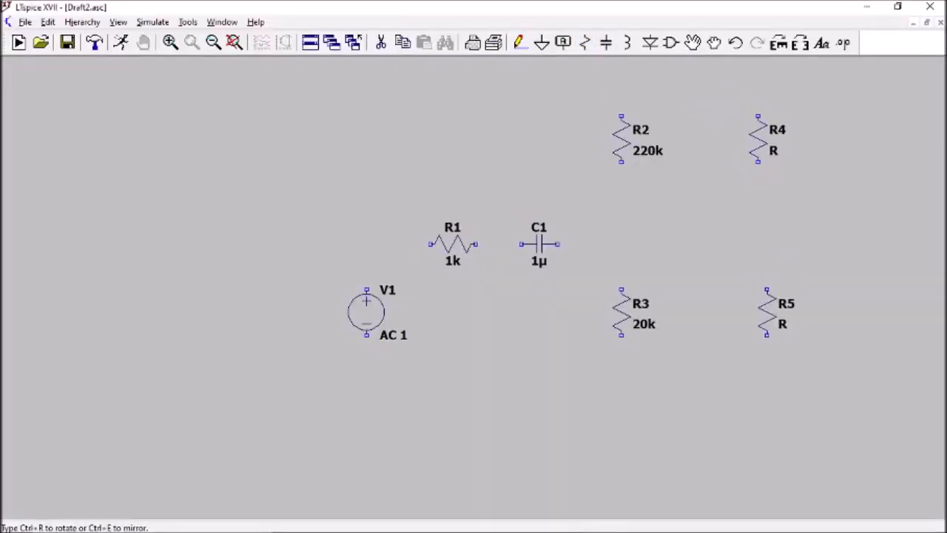
key(Escape)
right_click(777, 130)
click(579, 258)
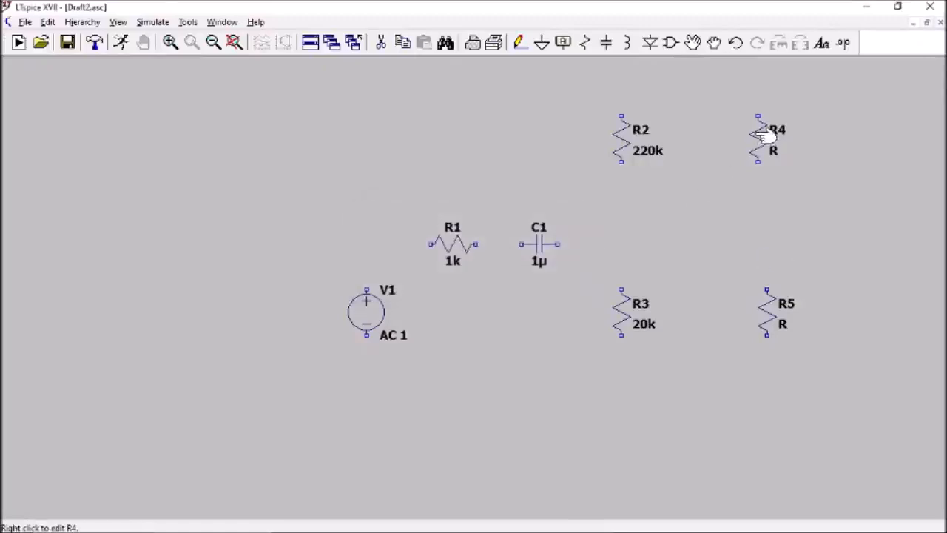
right_click(761, 133)
text(1k)
key(Return)
right_click(767, 315)
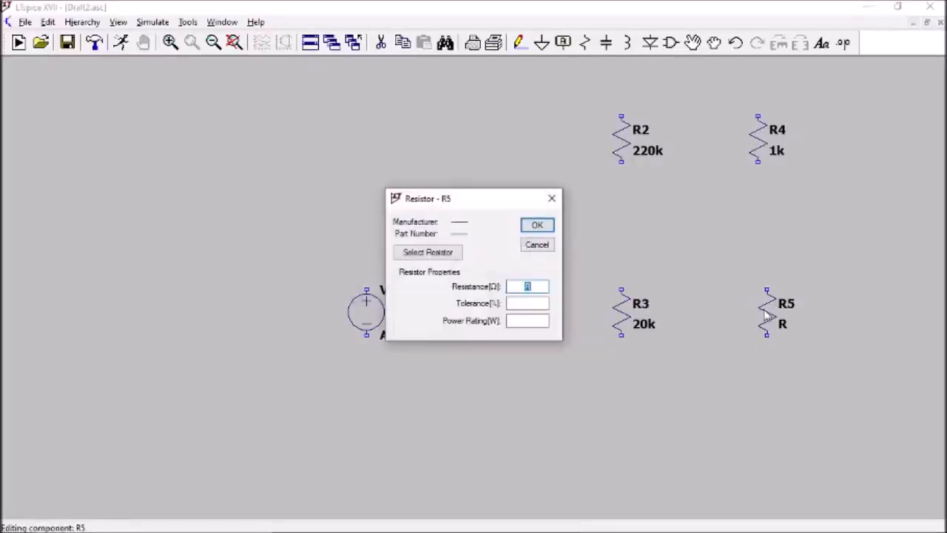
text(470)
key(Return)
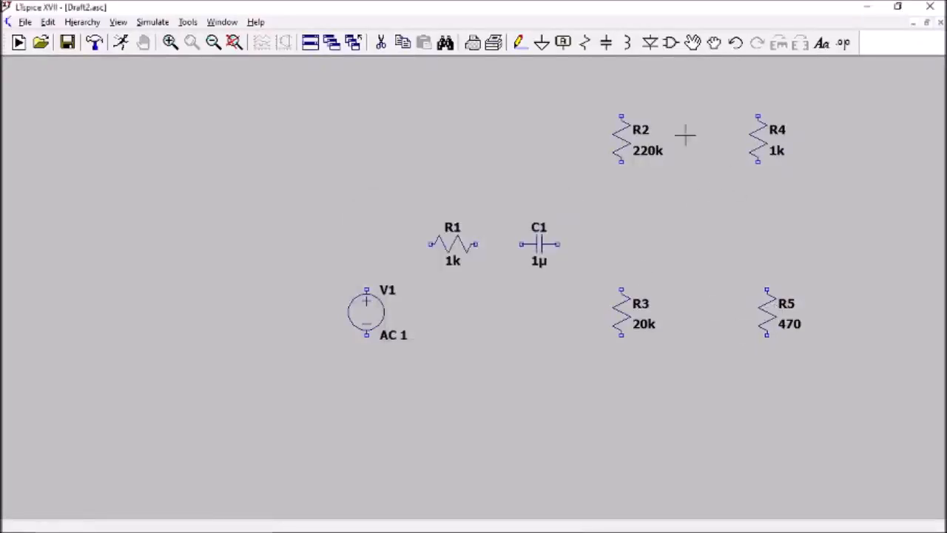
click(672, 43)
Place NPN transistor Q1 between R4 and R5
text(npn)
click(548, 388)
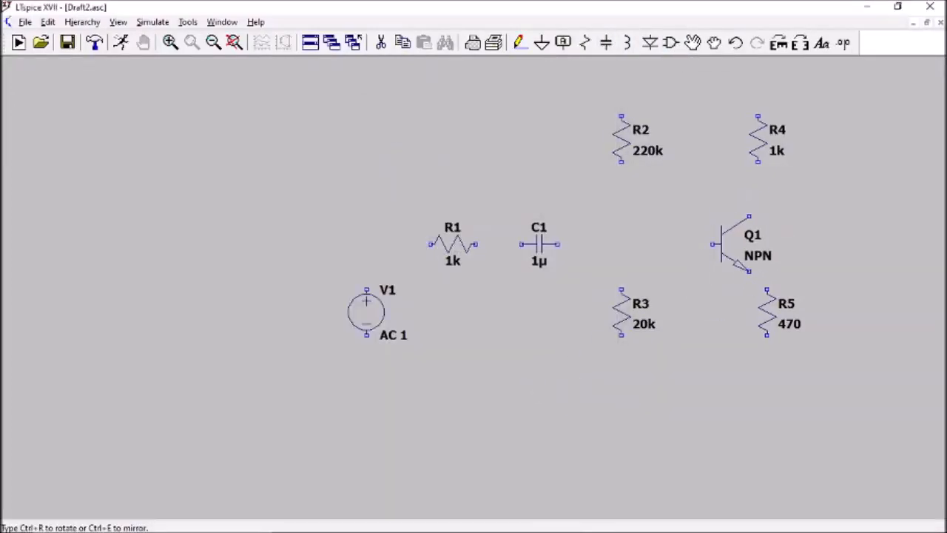
click(726, 235)
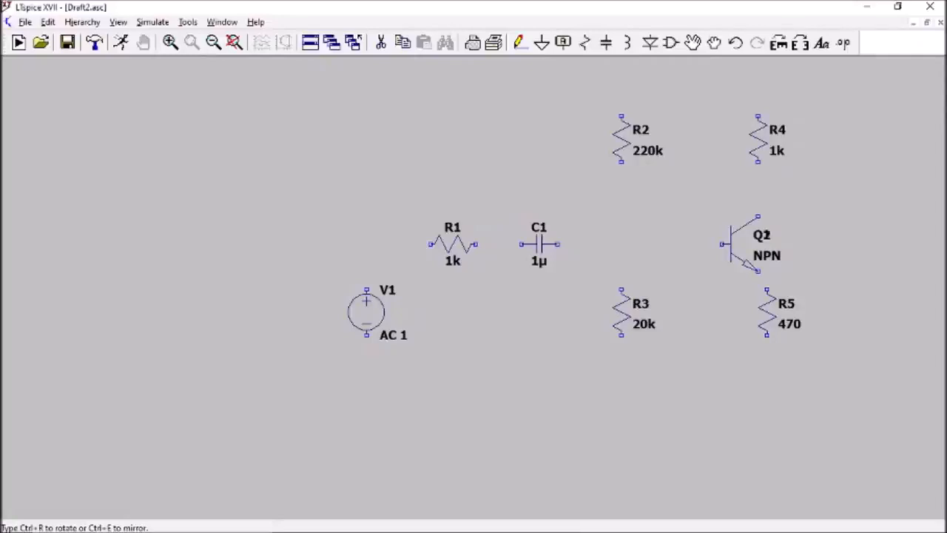
key(Escape)
Move R5 lower beneath R4 and set Q1's model to 2N3904
click(693, 43)
click(772, 319)
click(764, 321)
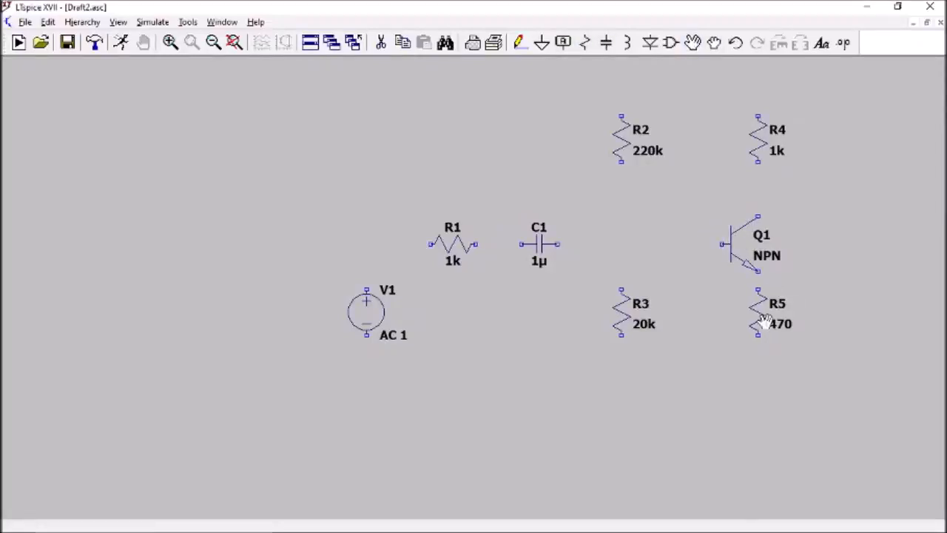
click(765, 320)
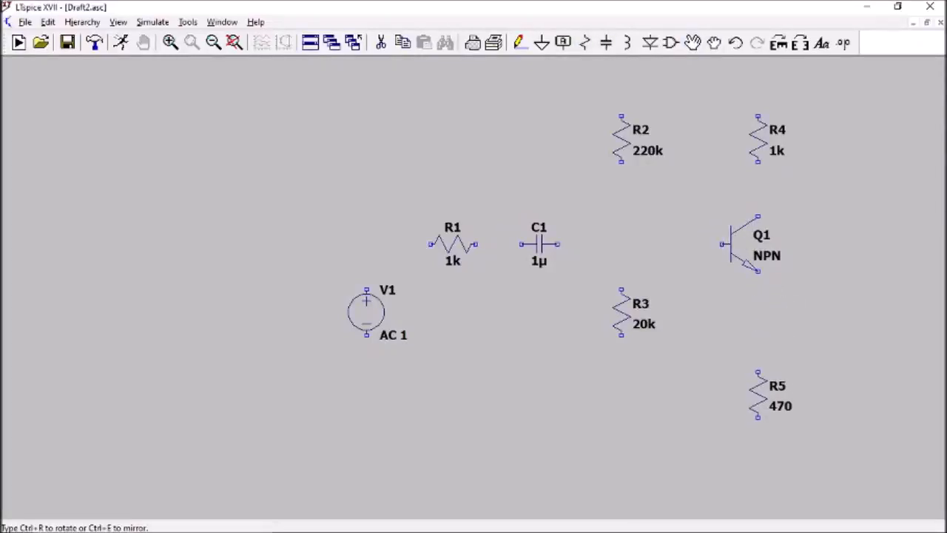
click(765, 402)
right_click(763, 254)
click(518, 241)
click(339, 260)
click(622, 185)
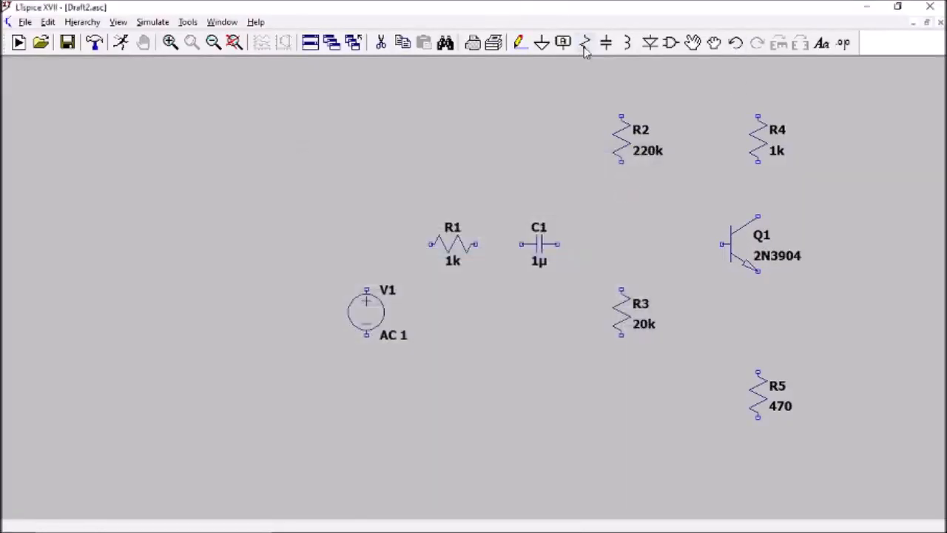
Add a grounded supply source named Vcc with a value of 10 V
click(677, 42)
click(508, 313)
click(545, 387)
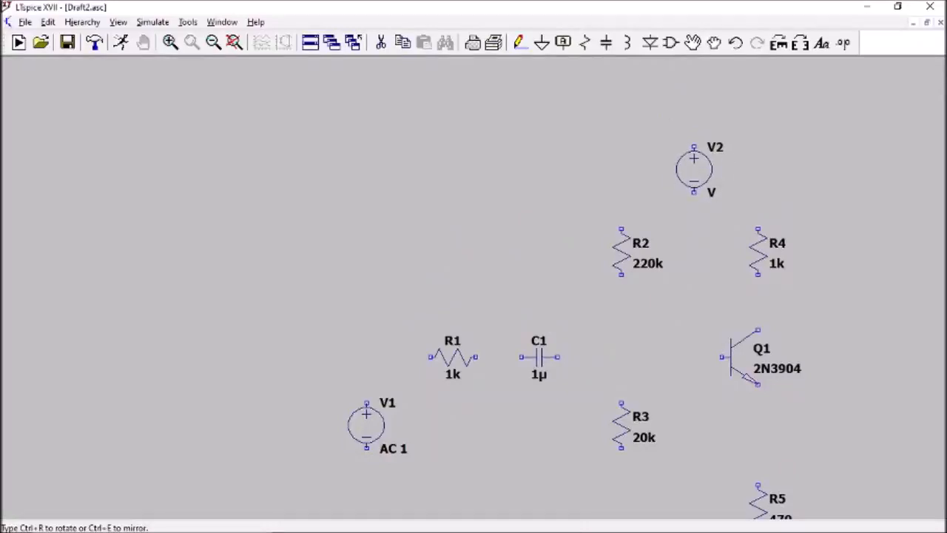
click(694, 169)
click(542, 42)
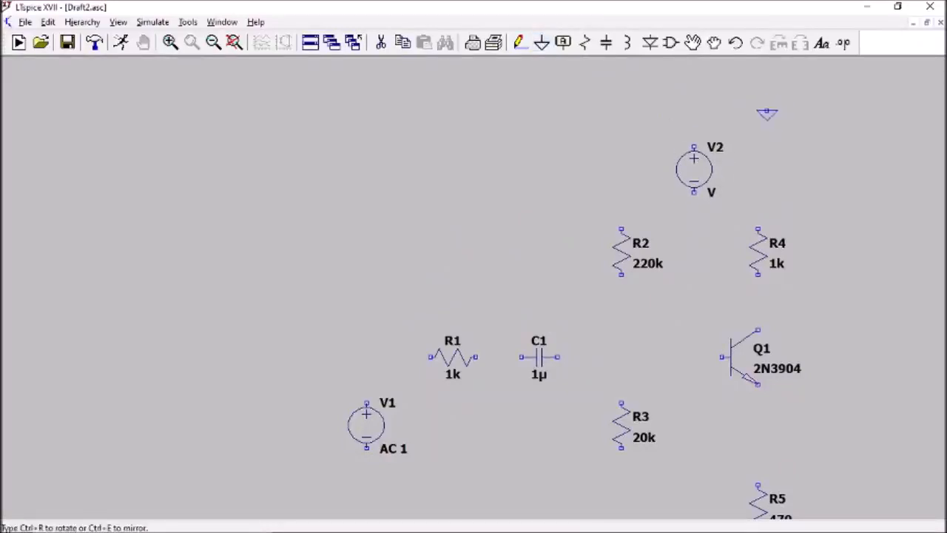
click(749, 120)
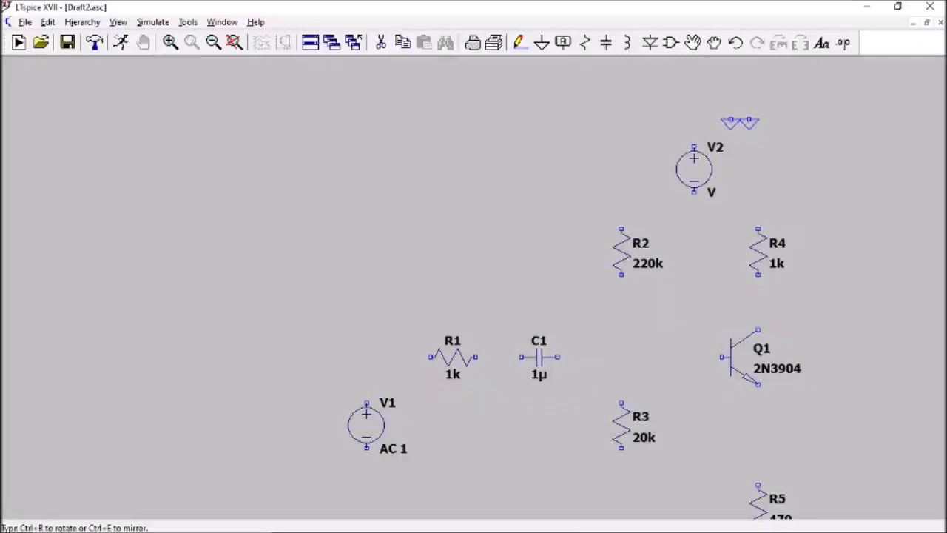
key(Escape)
right_click(716, 145)
text(Vcc)
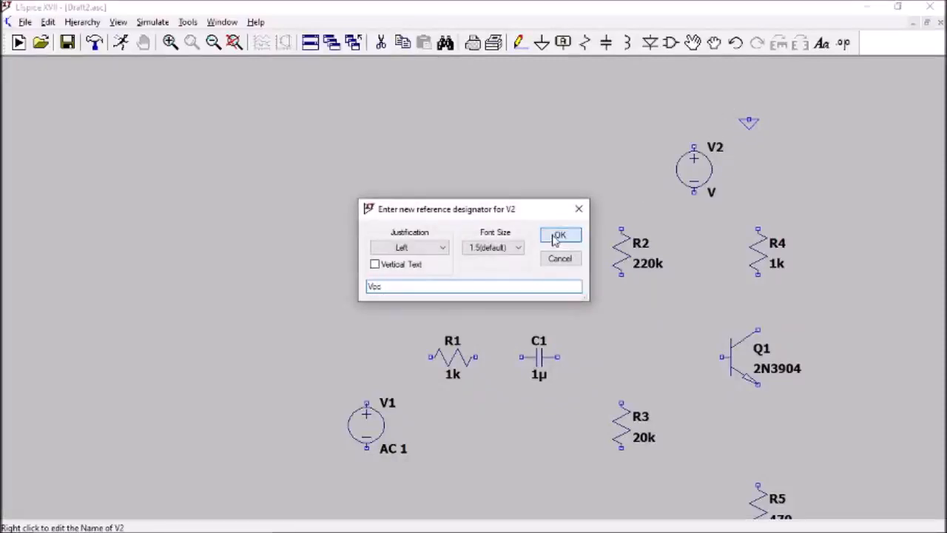
click(557, 235)
right_click(708, 173)
text(10)
key(Return)
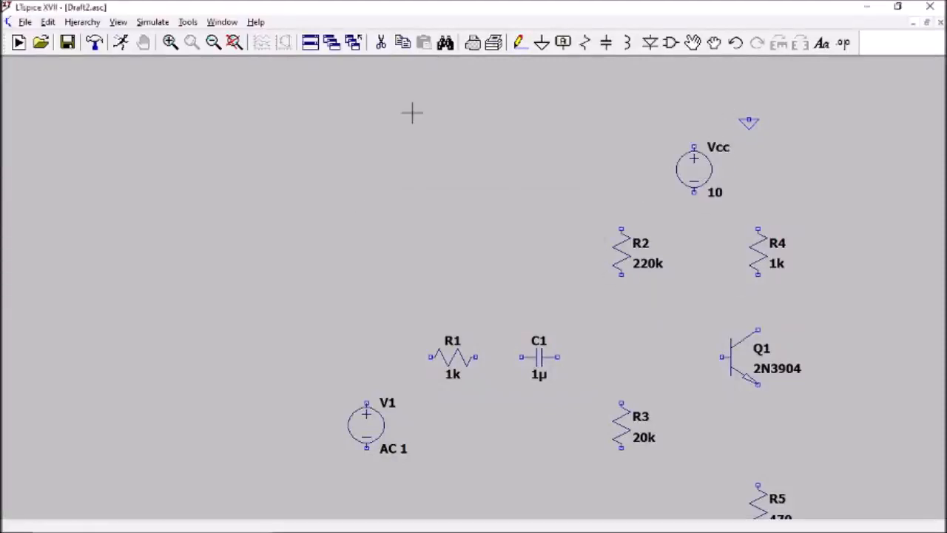
click(235, 43)
Add horizontal capacitor C2 of 1µ right of Q1 and C3 of 470µ below it
click(606, 43)
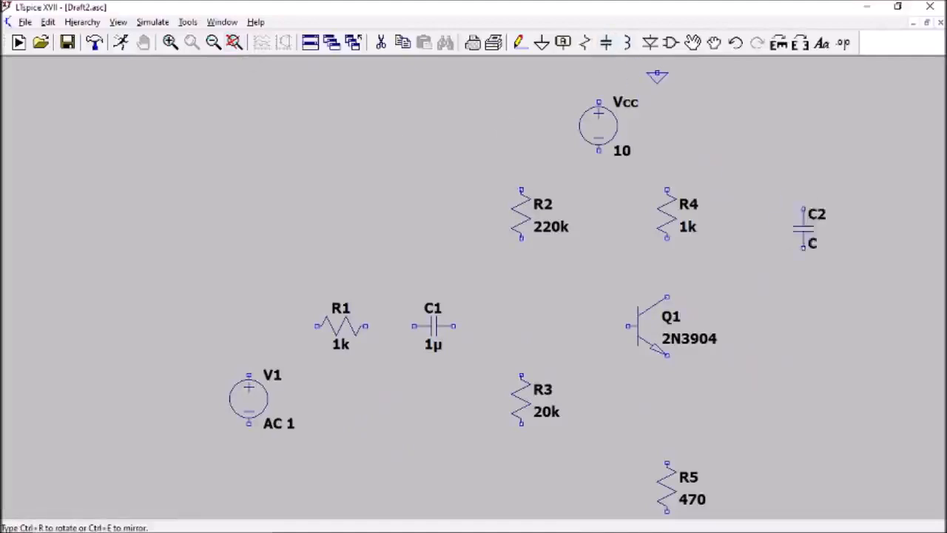
key(ctrl+r)
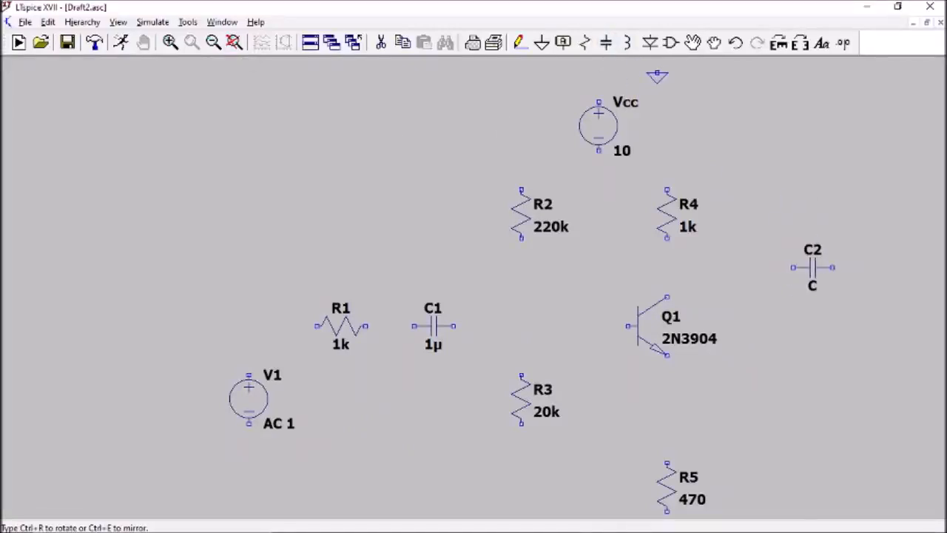
click(812, 269)
right_click(815, 275)
text(1u)
key(Return)
click(607, 43)
click(823, 442)
key(Escape)
right_click(825, 443)
text(470u)
key(Return)
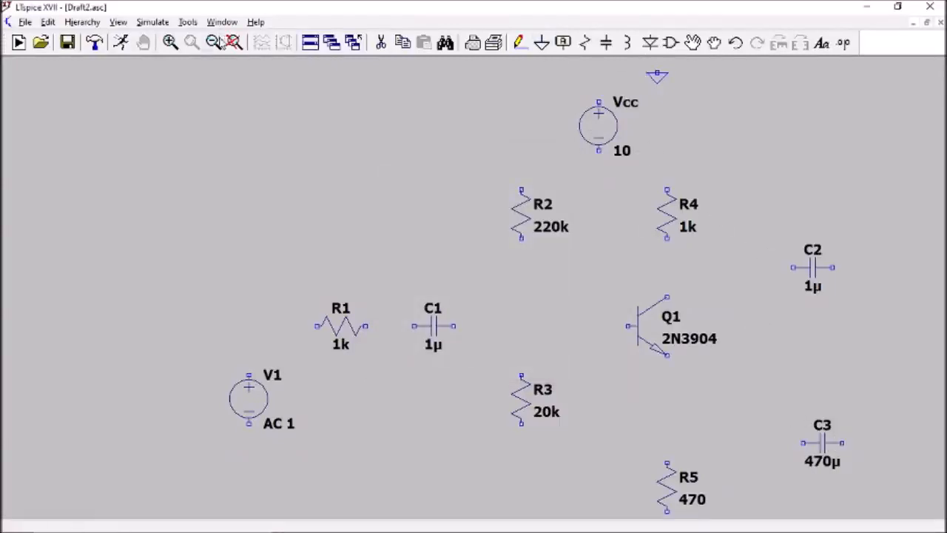
click(213, 42)
click(541, 42)
Ground R5 and V1, and wire V1's input through R1 to Q1's base
click(603, 478)
click(322, 412)
click(170, 42)
click(520, 42)
click(222, 419)
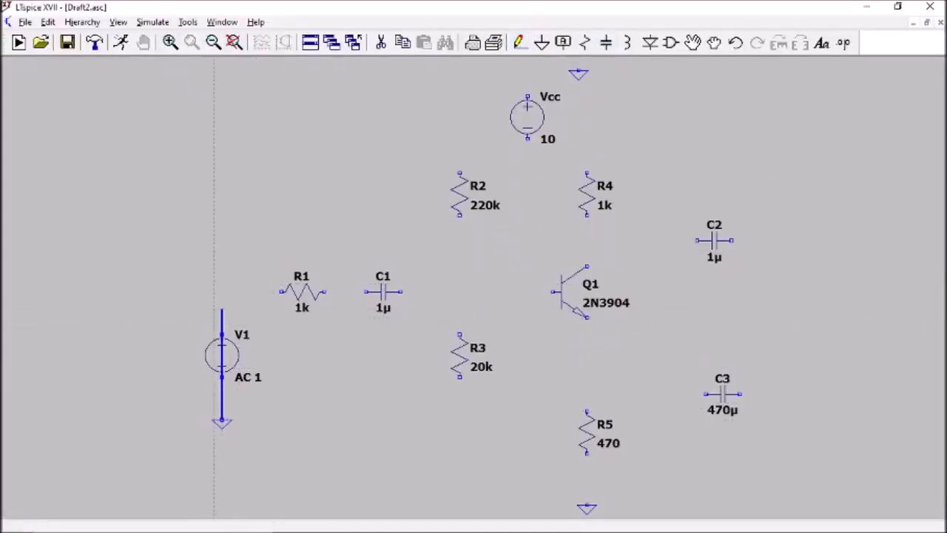
click(222, 292)
click(556, 292)
Wire the R4 top rail, the R2/R3 divider and C3 across R5
click(587, 468)
click(586, 191)
click(460, 191)
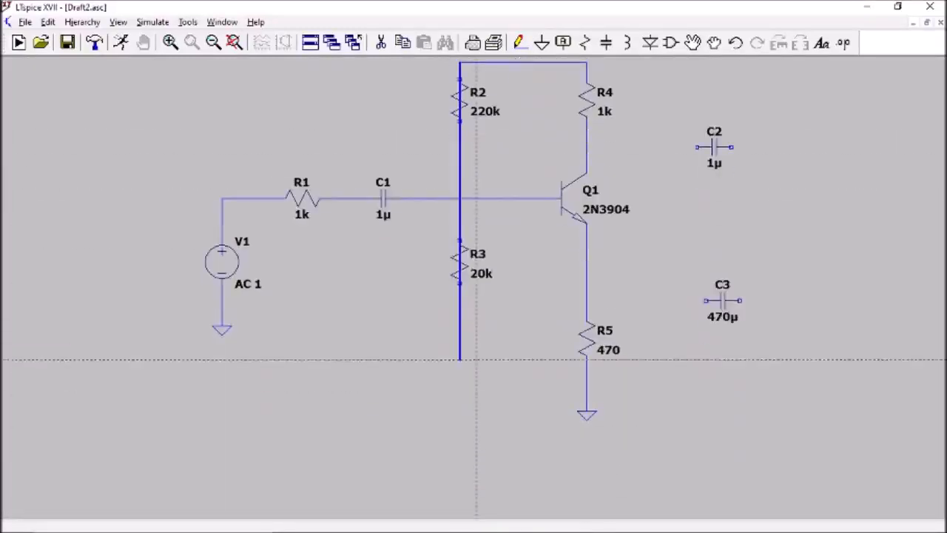
click(462, 383)
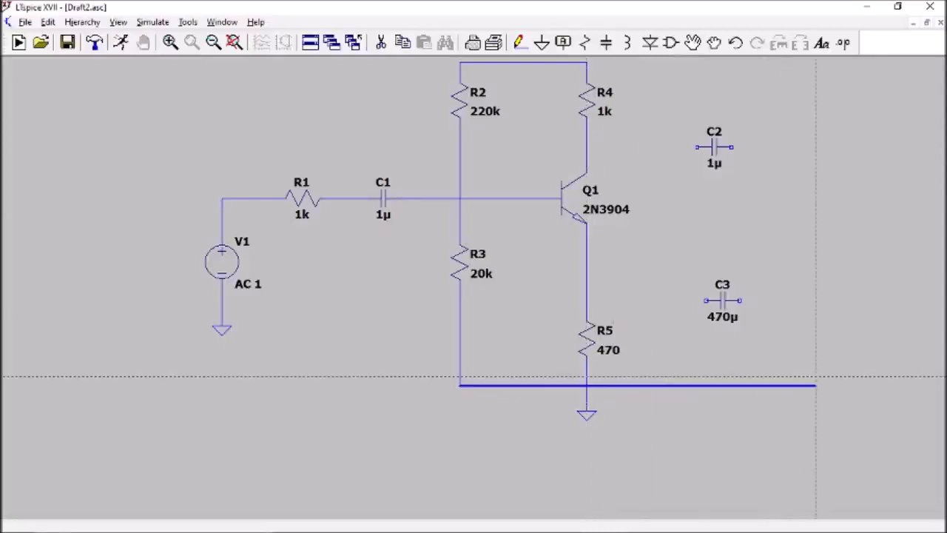
click(817, 300)
click(578, 301)
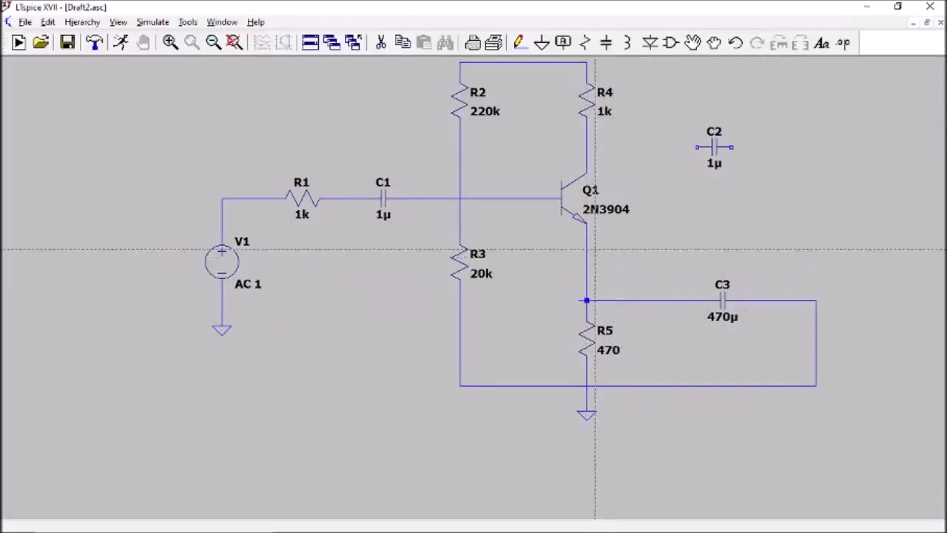
Connect Vcc to its ground and run the output wire from the collector through C2
click(527, 154)
click(527, 119)
click(579, 119)
click(579, 152)
click(586, 323)
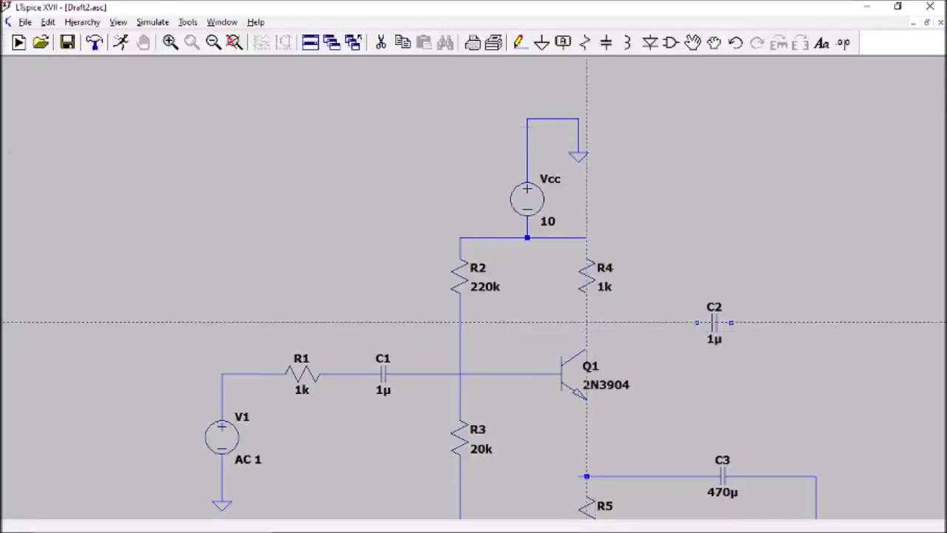
click(884, 322)
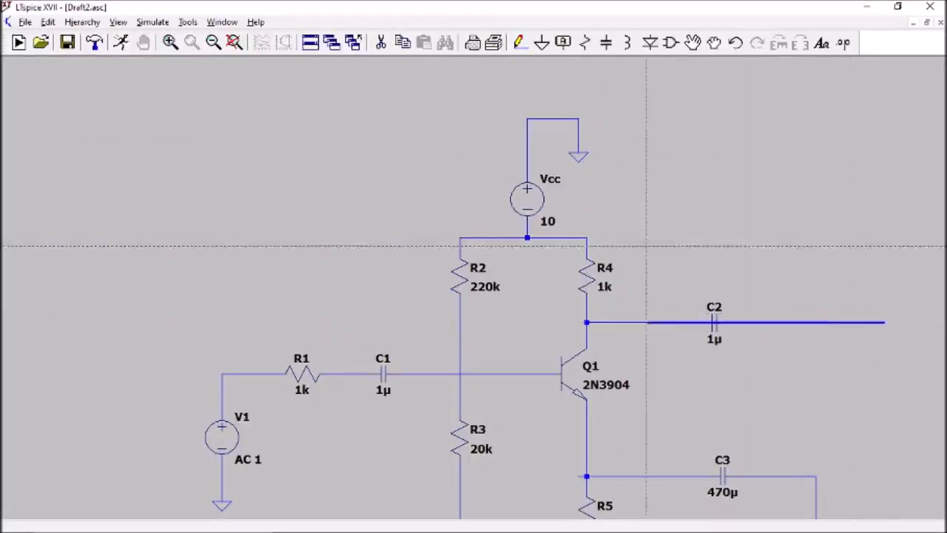
click(234, 42)
click(562, 43)
Label the R2/R3 junction Vb and place labels on the collector and emitter nodes
text(v)
key(BackSpace)
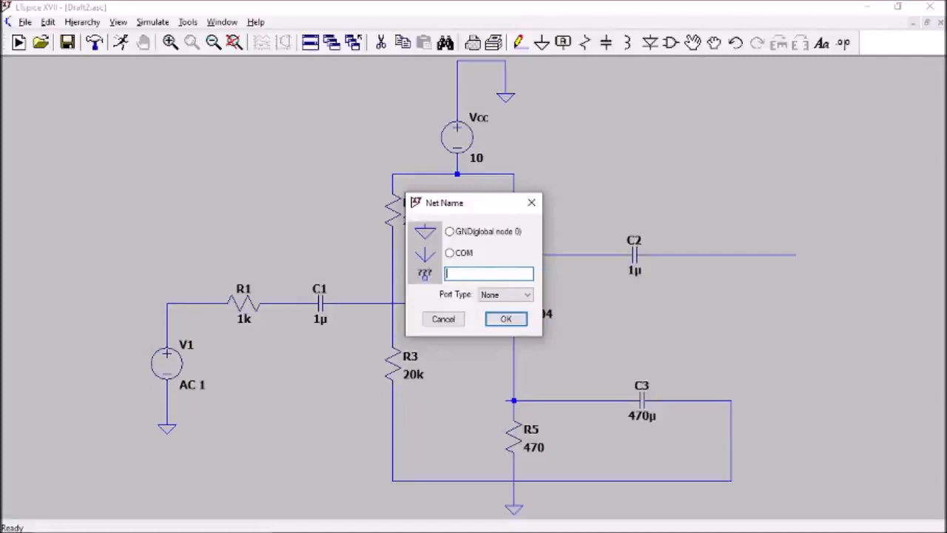
key(Return)
click(393, 303)
click(514, 254)
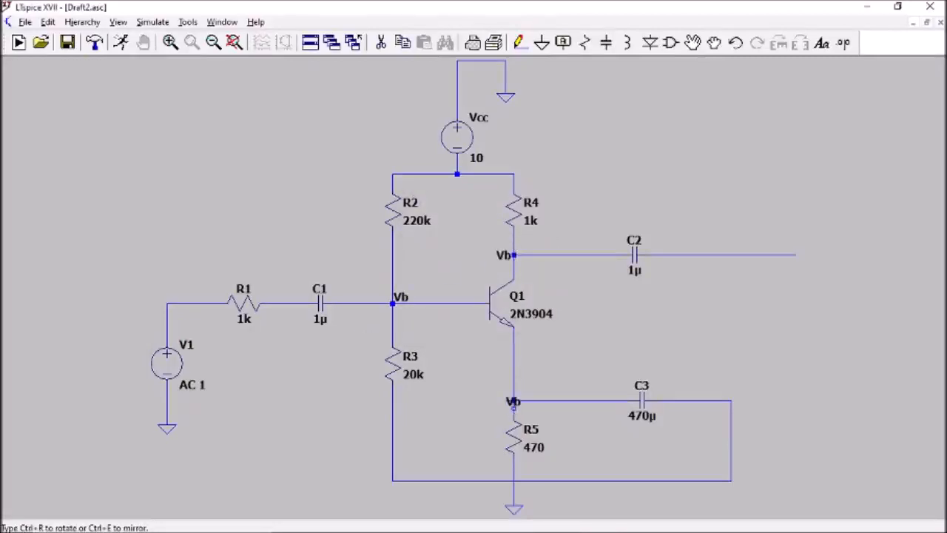
click(513, 400)
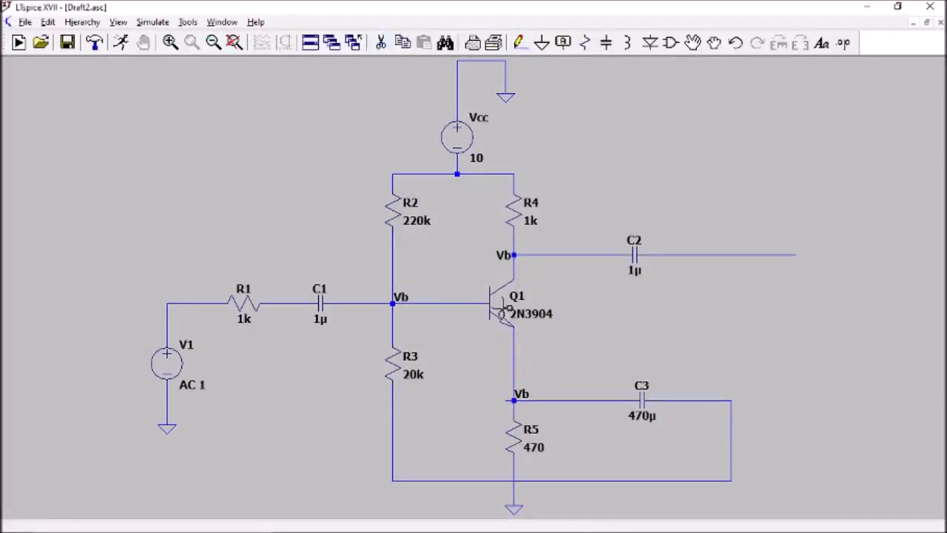
Delete the wrong emitter label and wires, then rewire R5's top node to C3
click(516, 400)
click(518, 401)
click(514, 409)
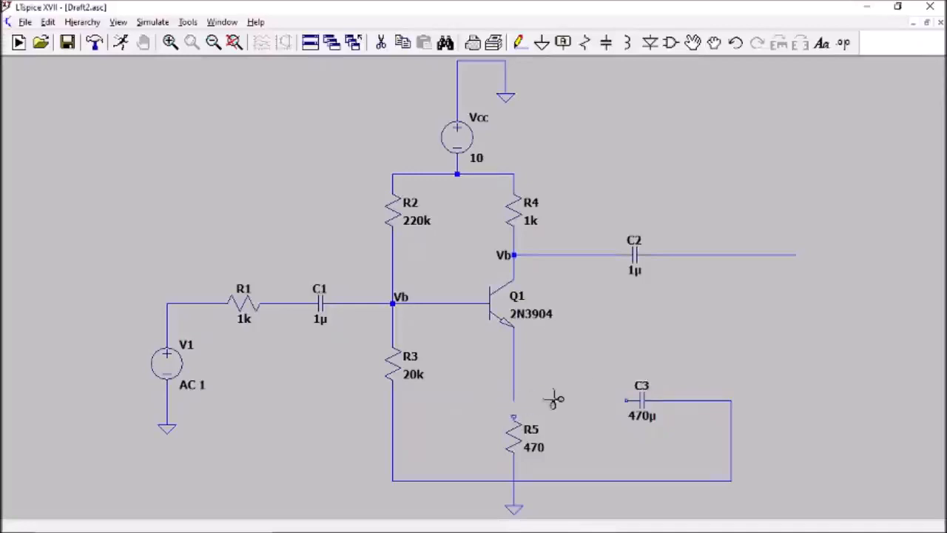
click(519, 42)
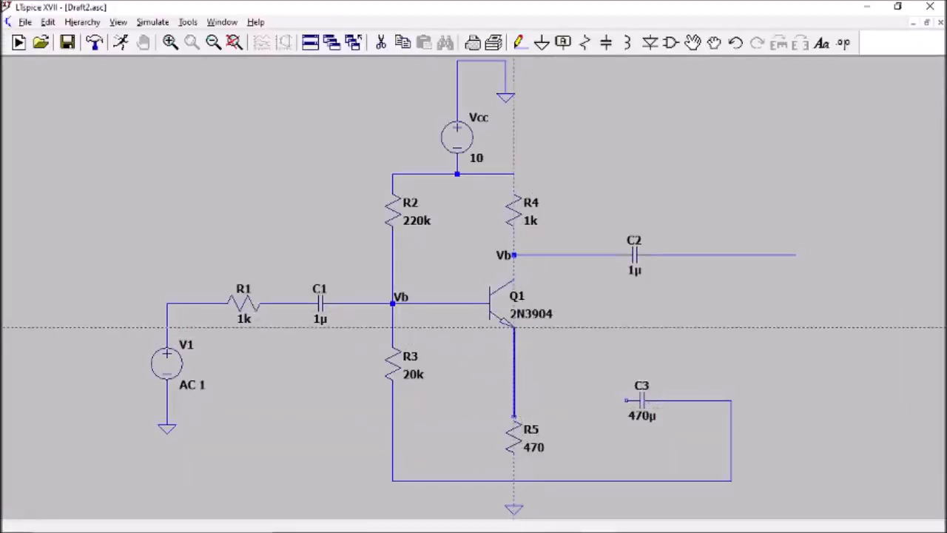
click(514, 401)
click(731, 400)
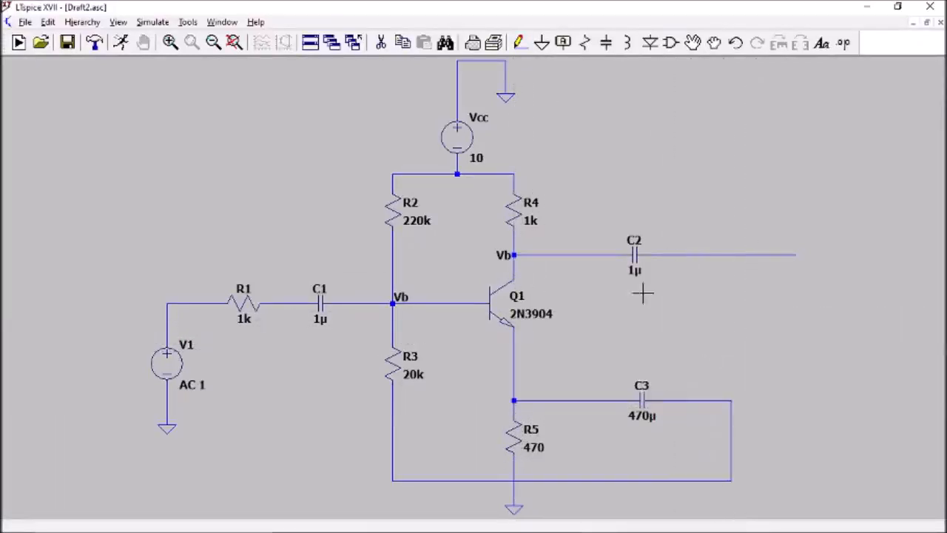
Label the emitter node Ve
click(564, 43)
text(Ve)
click(505, 319)
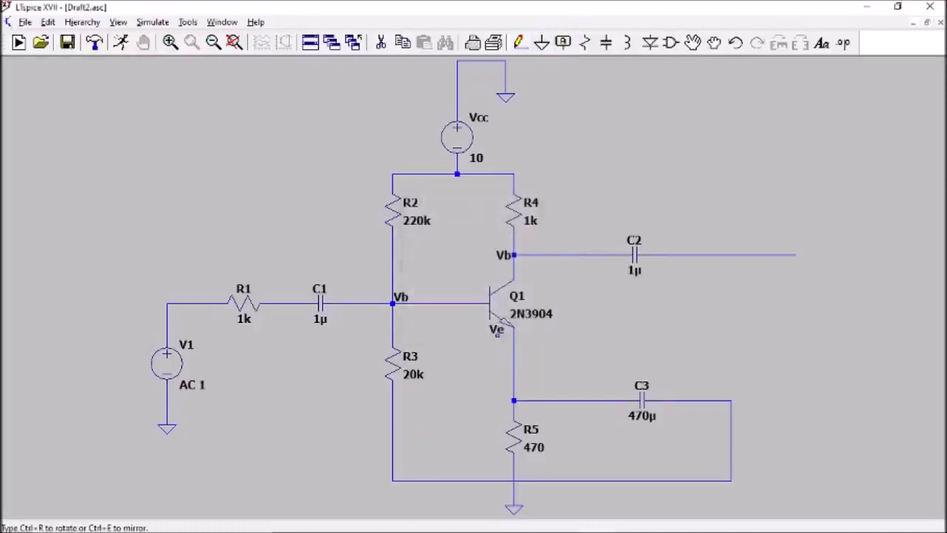
click(514, 401)
Rename the collector node to Vc and label C2's output end Vout
right_click(504, 255)
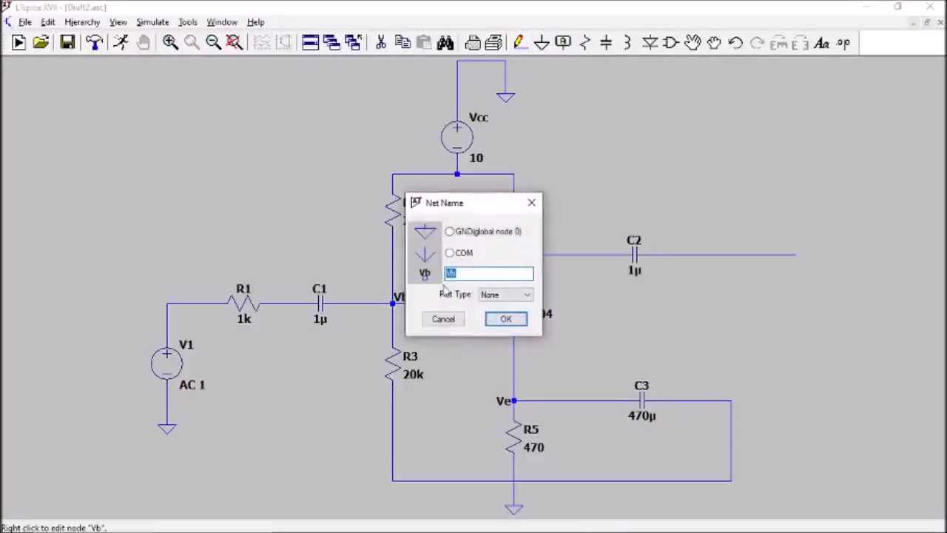
text(Vc)
key(Return)
click(564, 43)
text(Vout)
click(507, 319)
click(797, 255)
key(Escape)
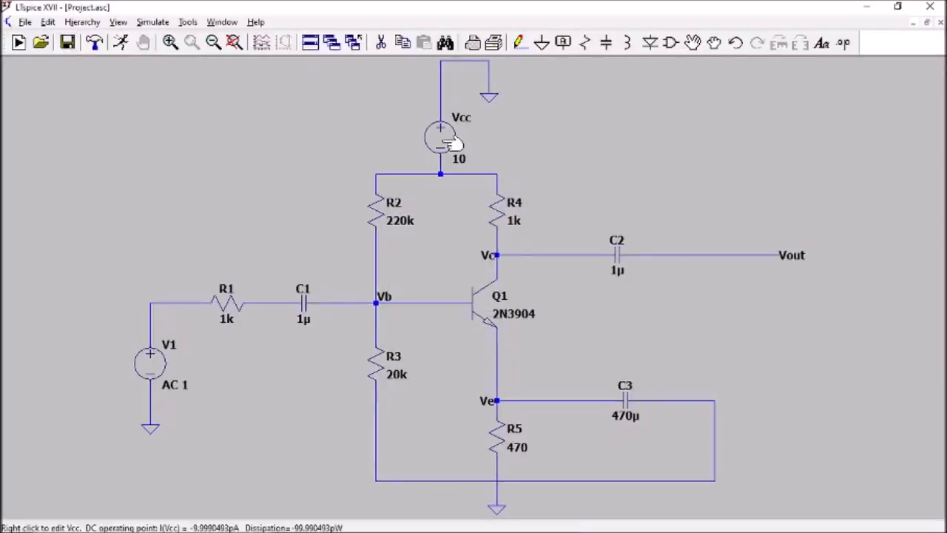
Set the Vcc supply voltage to 18
right_click(449, 142)
text(18)
key(Return)
click(693, 45)
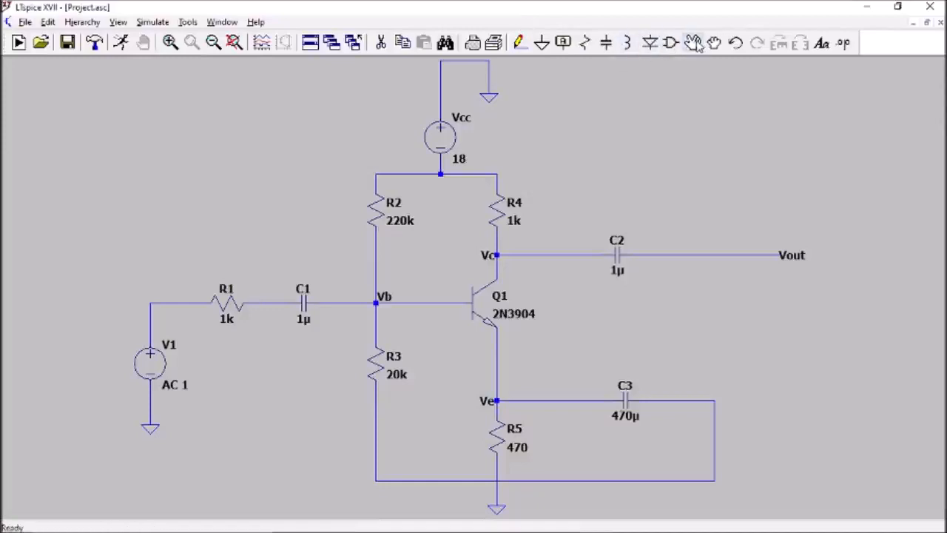
Flip the Vcc source upside down in place
click(450, 134)
key(ctrl+r)
key(ctrl+r)
click(444, 140)
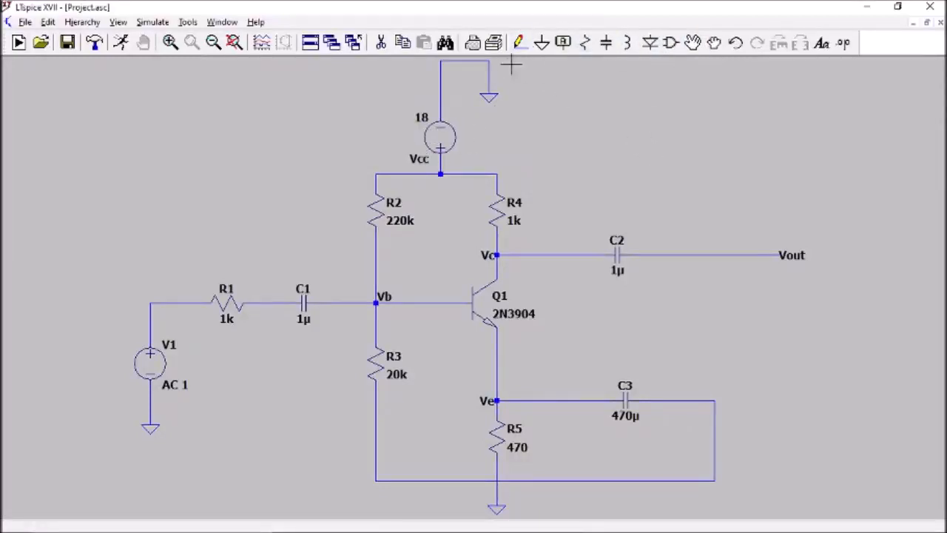
Move the ground below the bottom rail and wire the rail to R5 and the ground
click(693, 43)
click(496, 500)
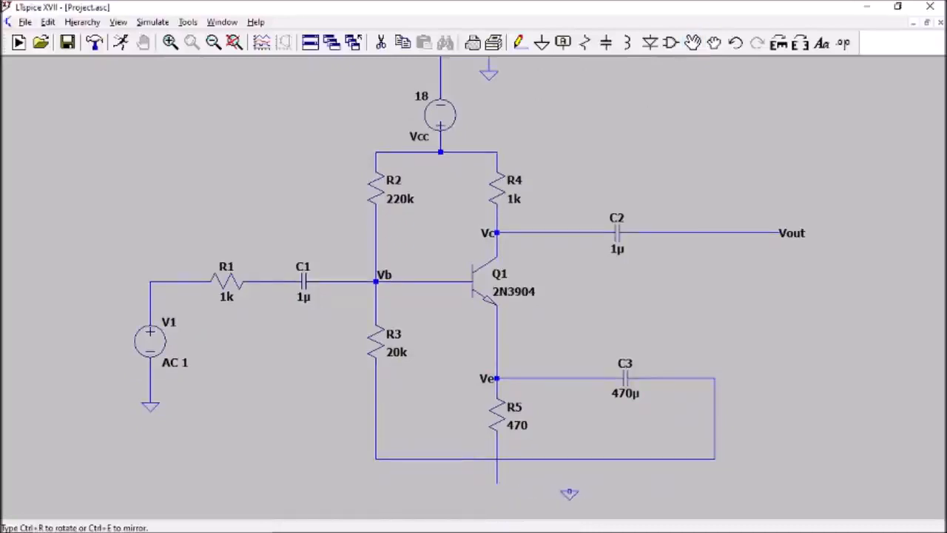
click(561, 491)
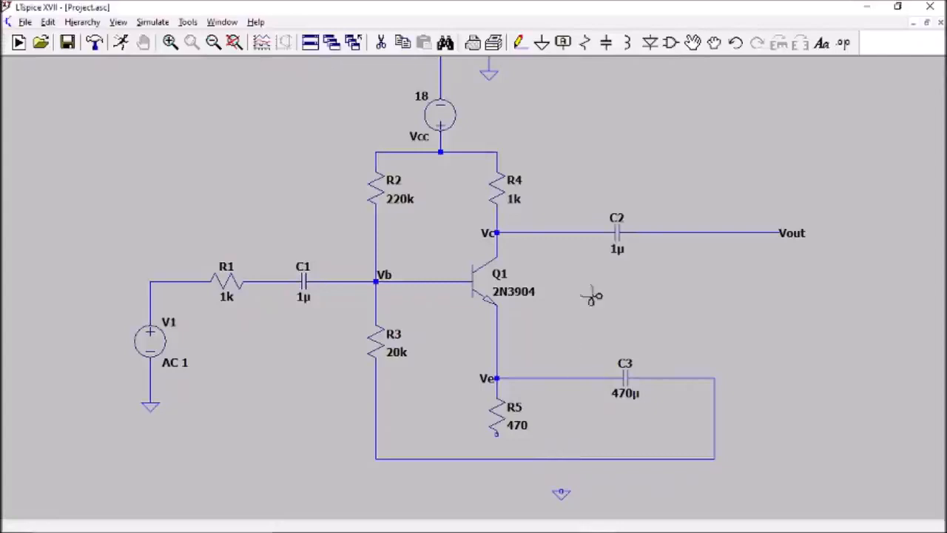
click(519, 43)
click(496, 459)
click(496, 435)
click(561, 486)
click(561, 458)
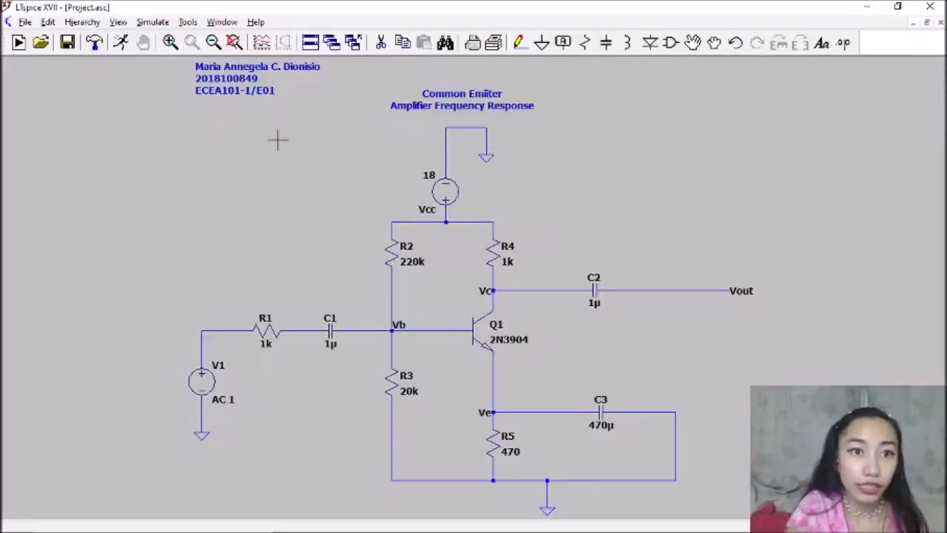
Place a .op DC operating-point directive below V1's ground and run the simulation
click(153, 22)
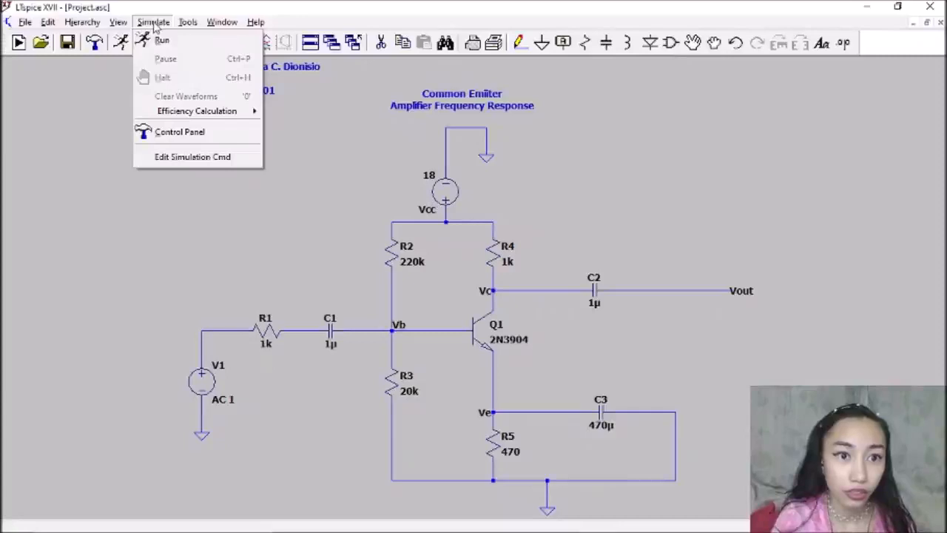
click(222, 158)
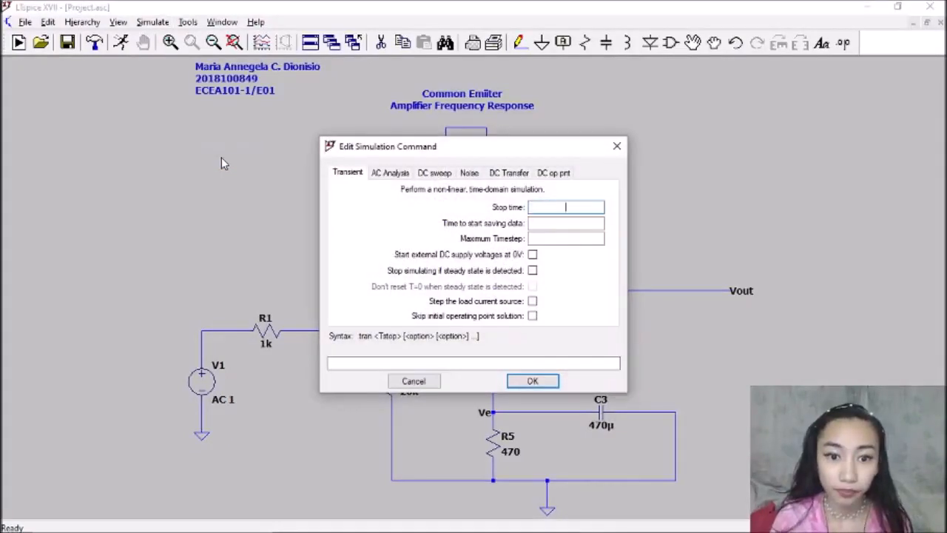
click(559, 174)
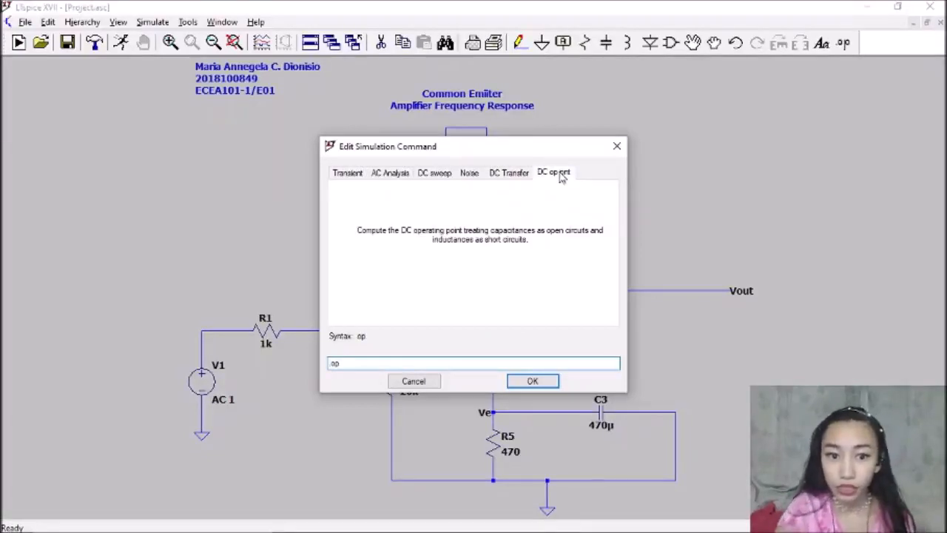
click(554, 384)
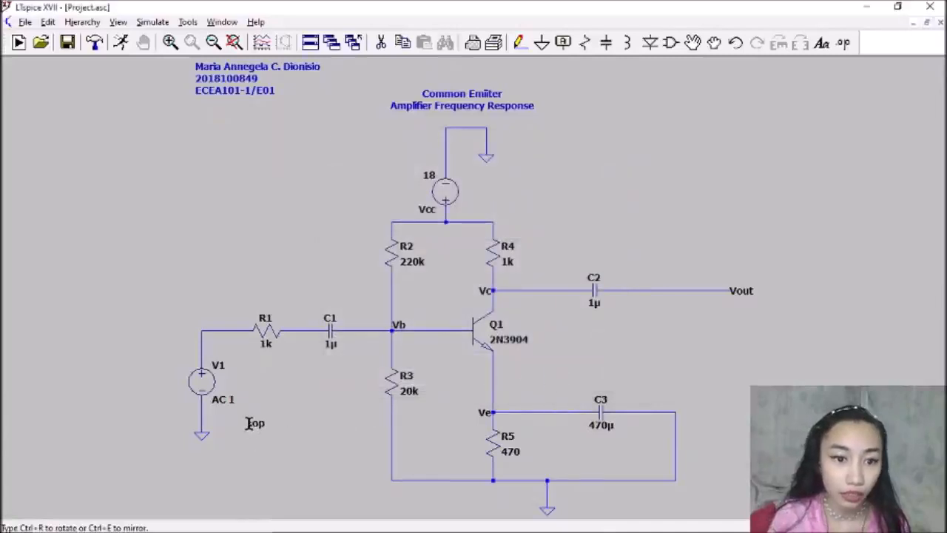
click(211, 449)
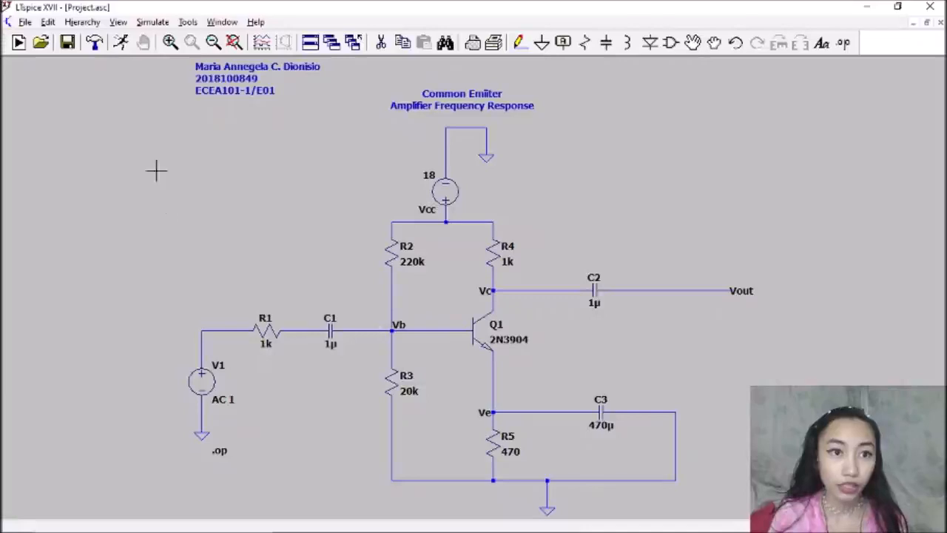
click(120, 43)
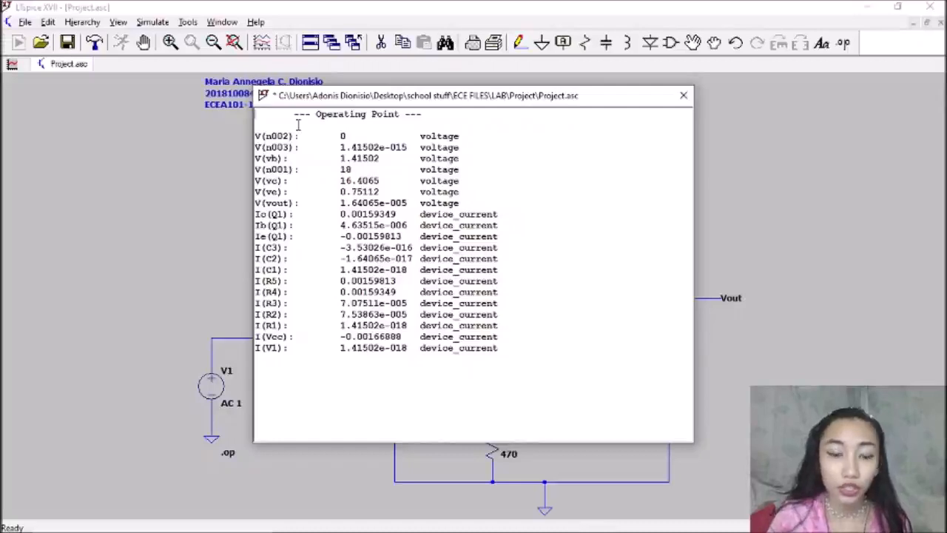
Copy the V(vb), V(vc), V(ve) and V(vout) result lines, then close the results window
drag(257, 157, 465, 163)
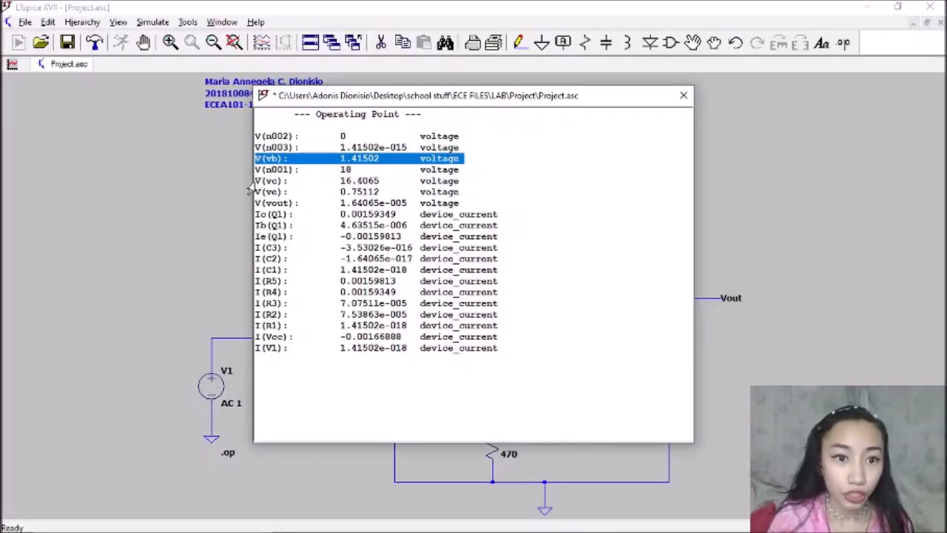
drag(257, 181, 465, 185)
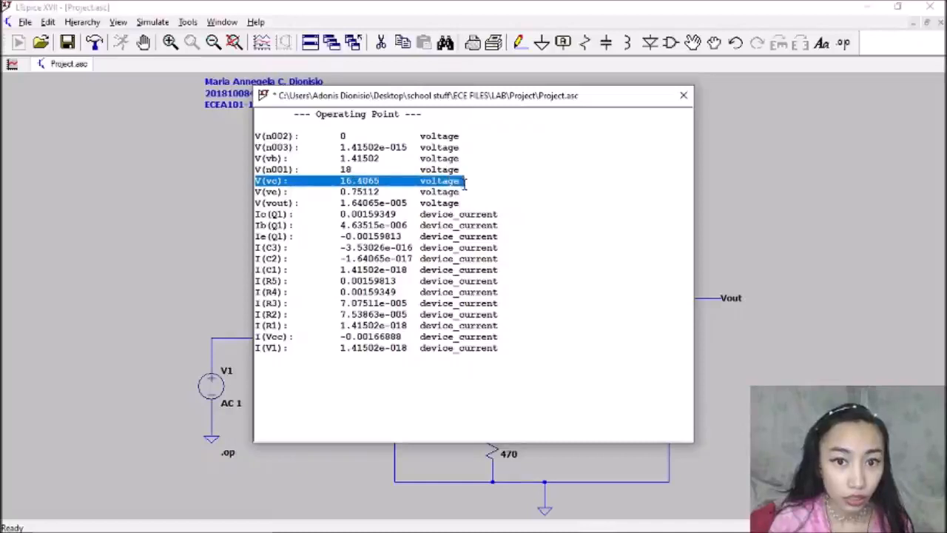
drag(257, 191, 464, 192)
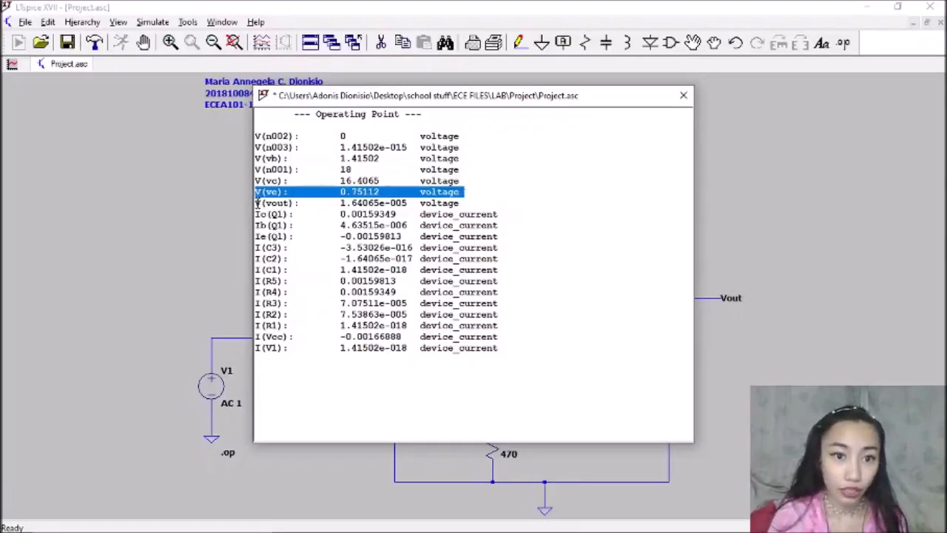
drag(258, 202, 464, 202)
click(408, 203)
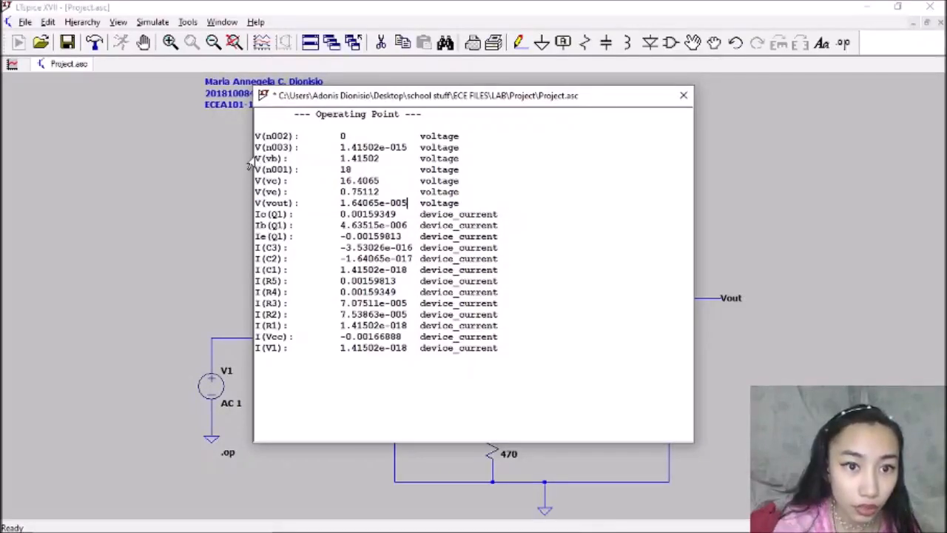
drag(257, 158, 507, 199)
key(ctrl+c)
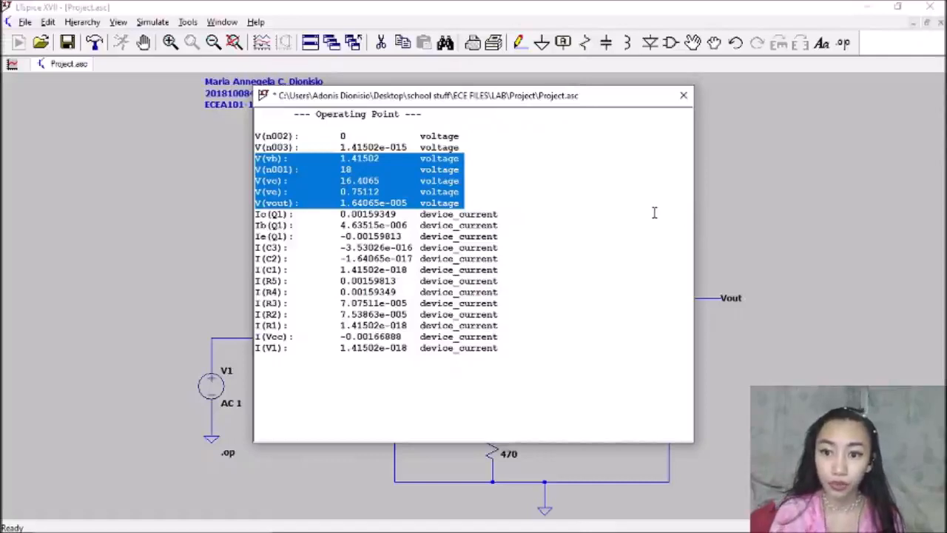
click(684, 95)
Paste the operating-point voltages as a comment without the V(n001) line and place it upper right
click(821, 44)
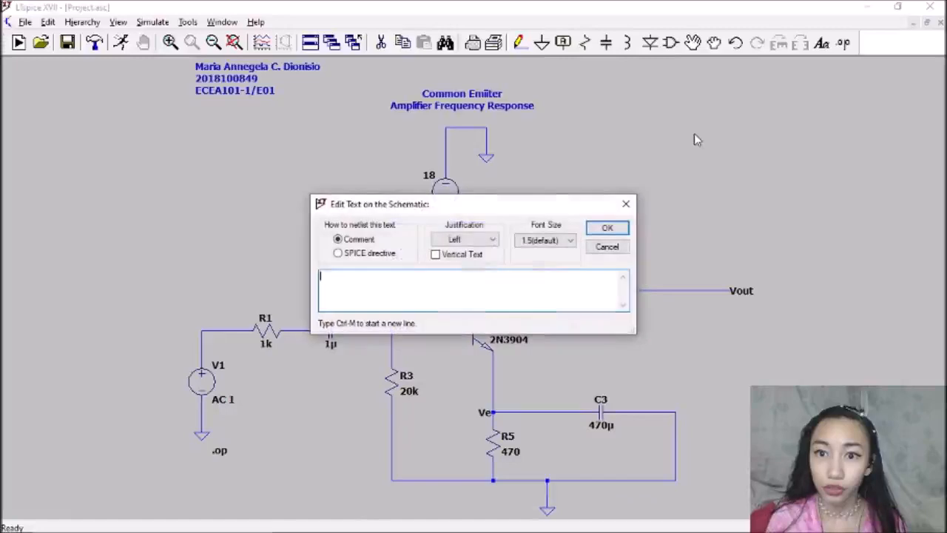
key(ctrl+v)
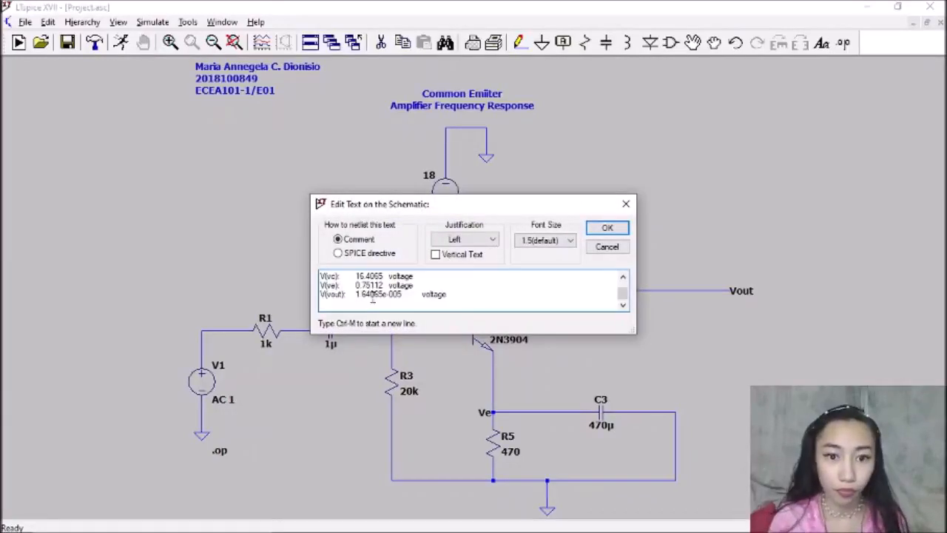
scroll(371, 295, up, 1)
drag(412, 277, 321, 287)
key(BackSpace)
key(BackSpace)
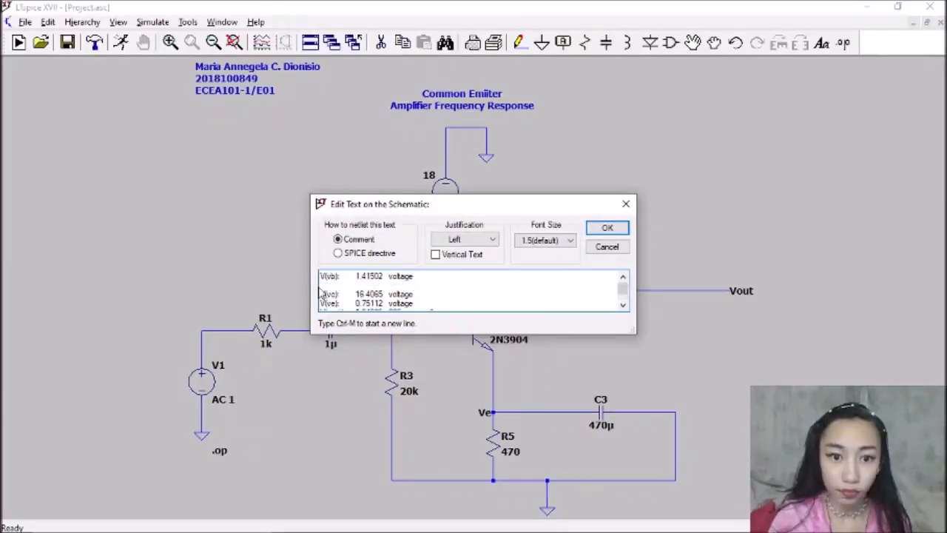
click(611, 228)
click(715, 172)
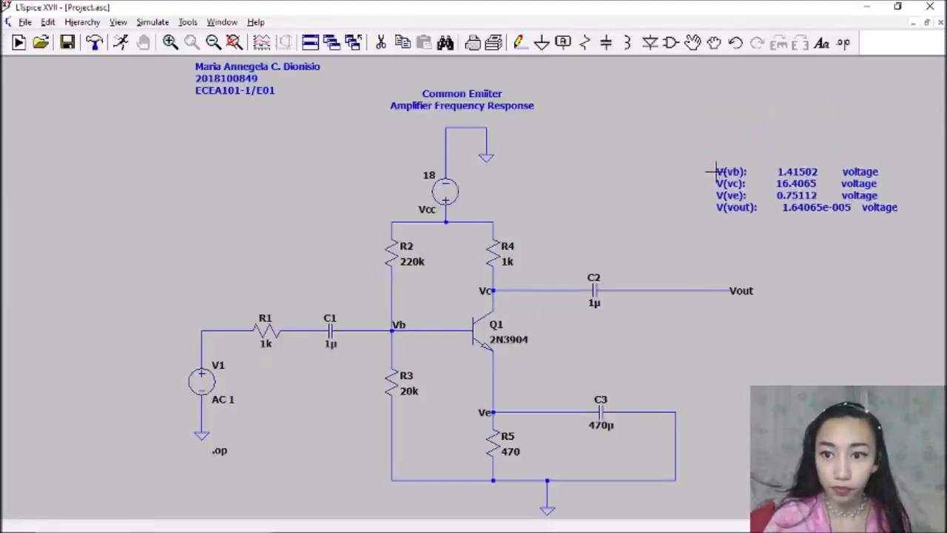
key(space)
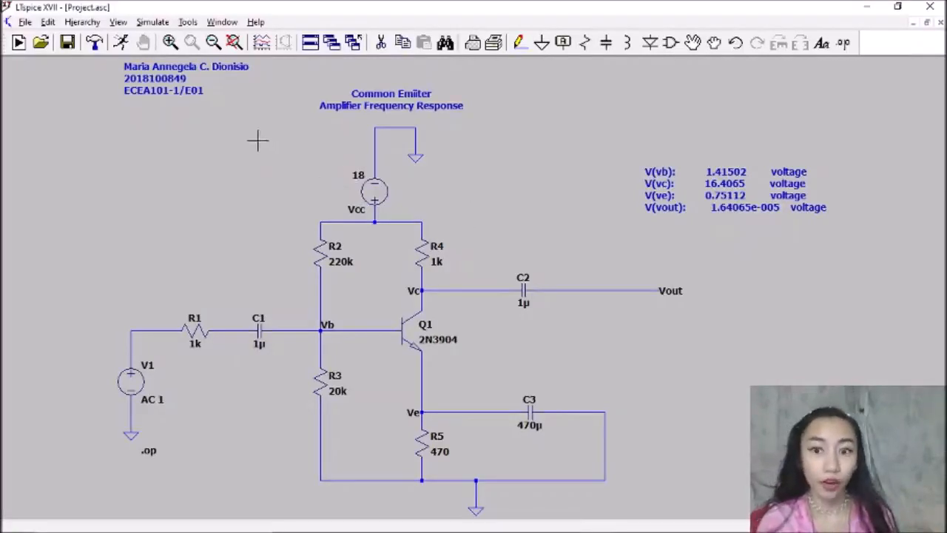
Add an AC decade sweep, 101 points from 10 to 100meg, placed below the .op directive
click(153, 22)
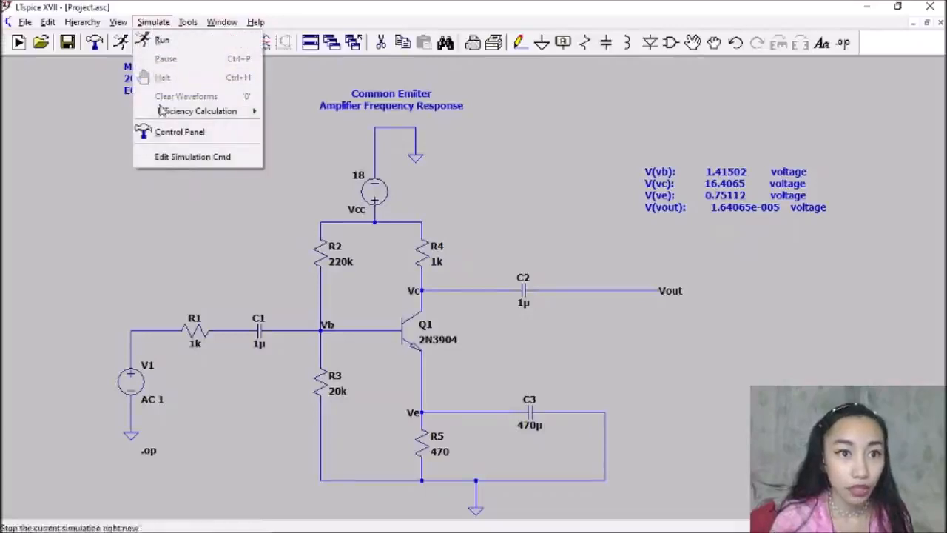
click(187, 159)
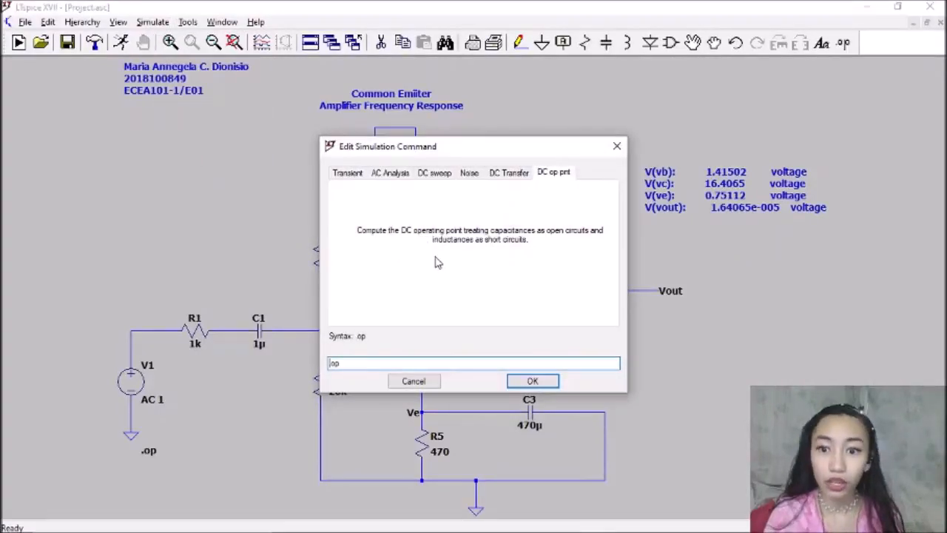
click(390, 173)
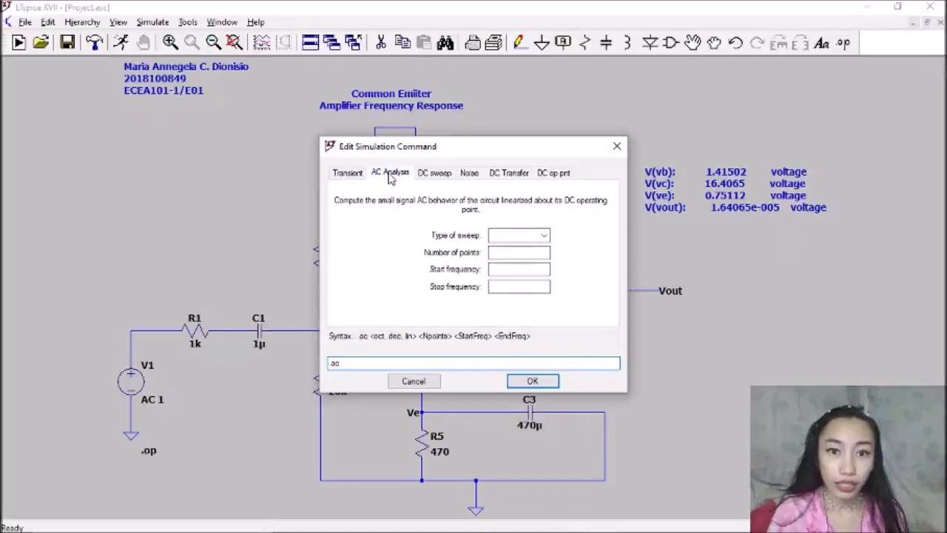
click(521, 236)
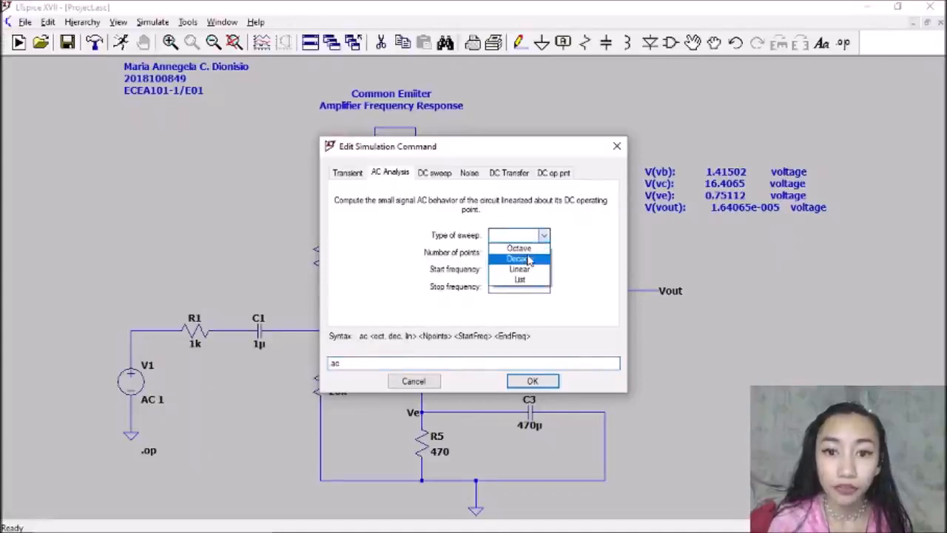
click(524, 256)
click(526, 255)
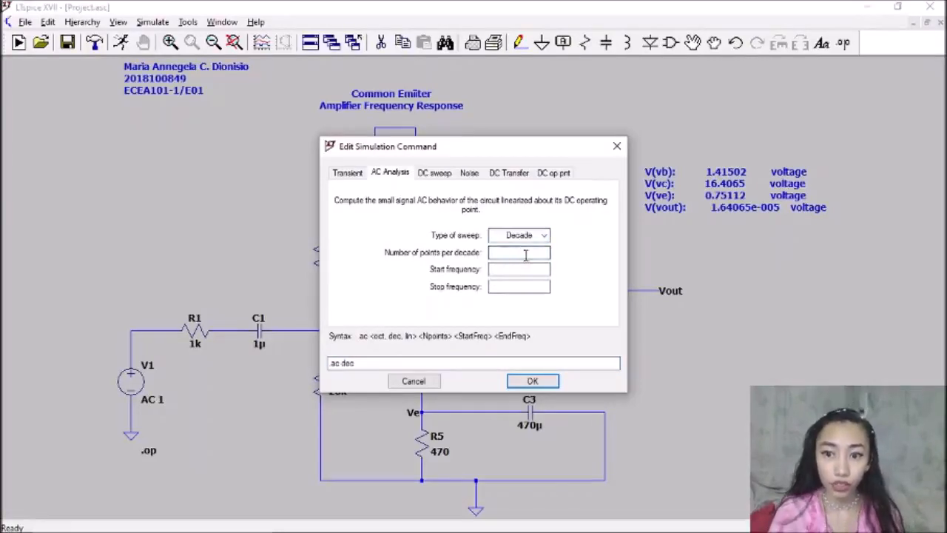
text(101)
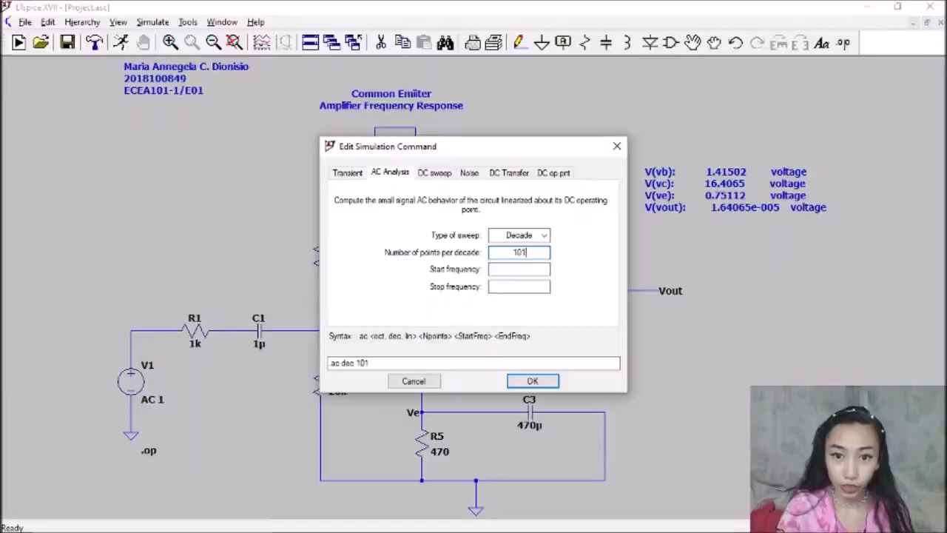
click(528, 268)
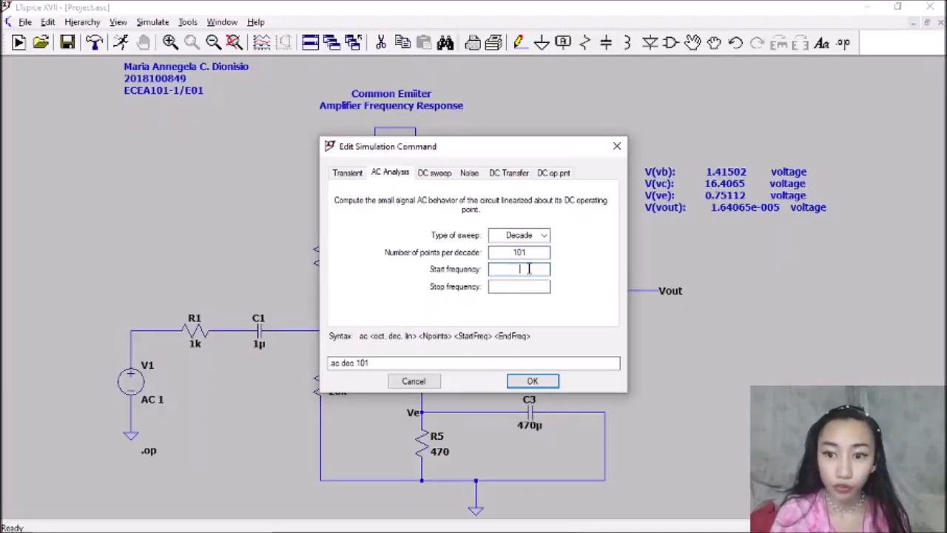
click(533, 287)
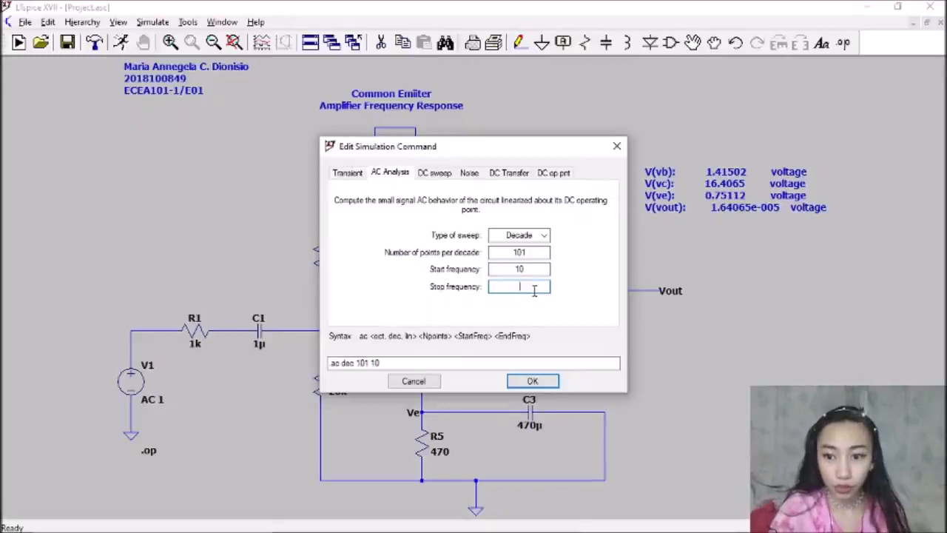
text(100meg)
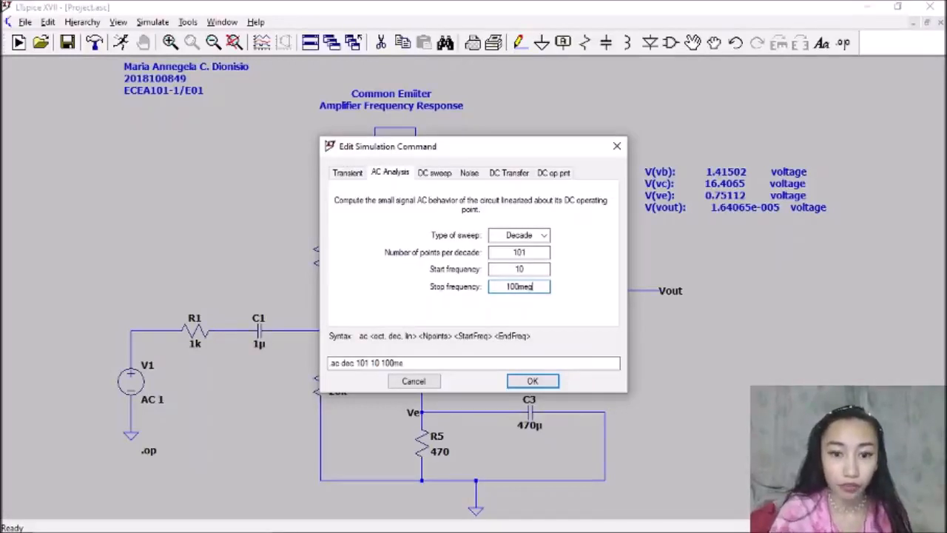
click(533, 381)
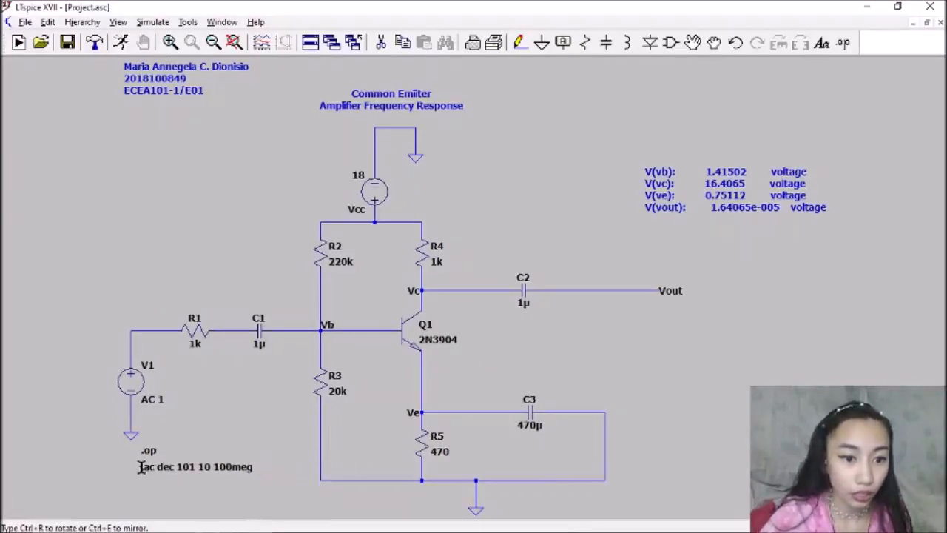
click(145, 467)
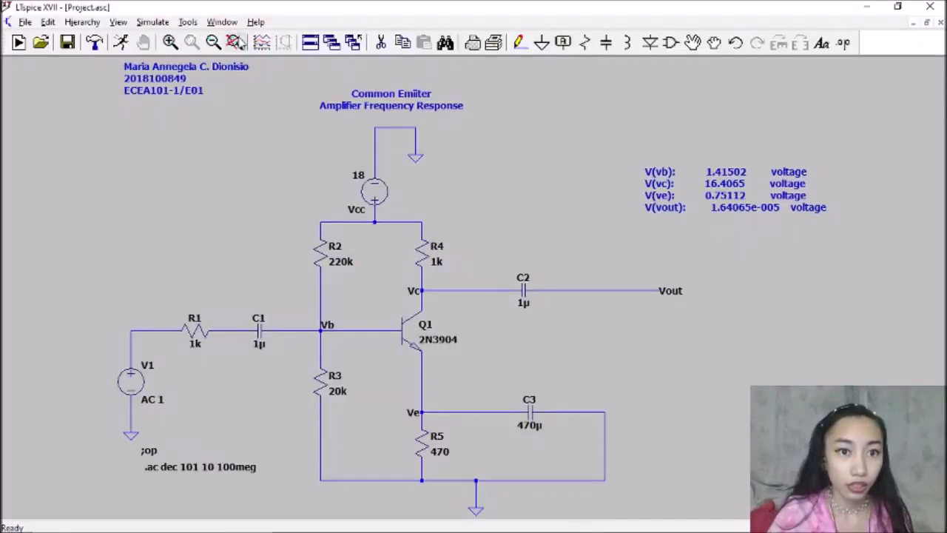
Run the AC sweep simulation and zoom the schematic in around Q1
click(122, 42)
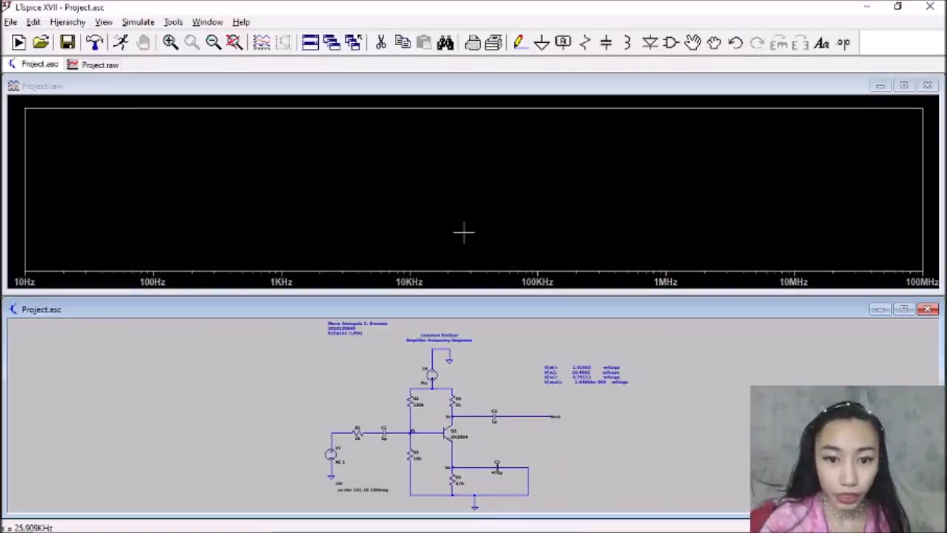
scroll(434, 419, up, 2)
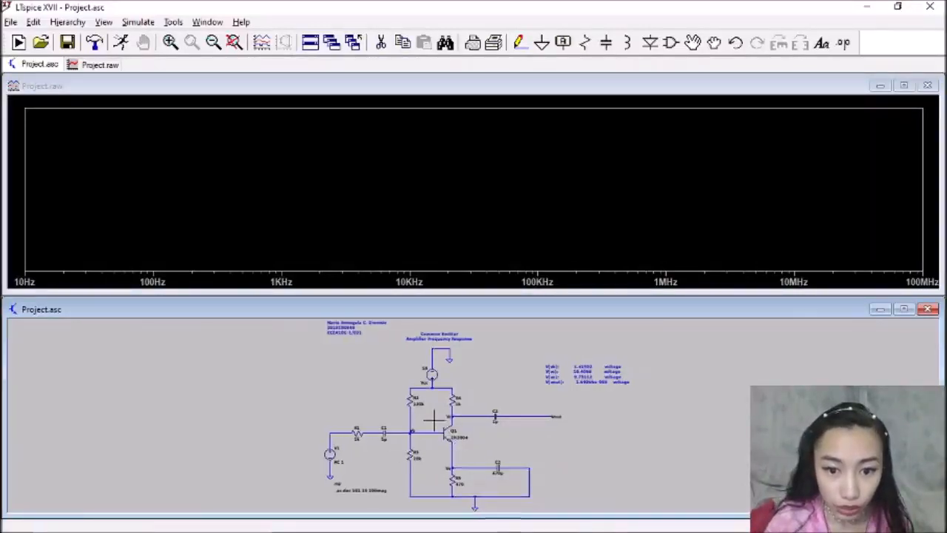
scroll(434, 420, up, 3)
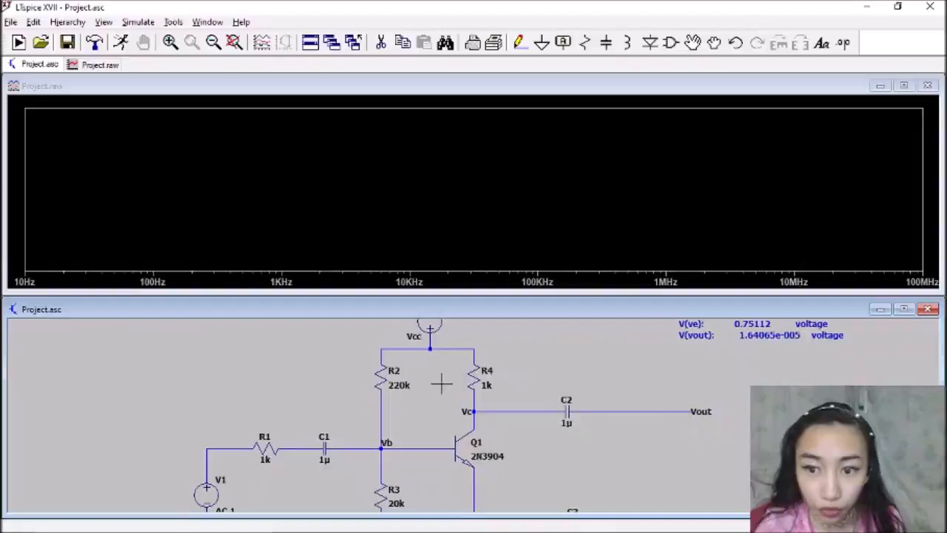
Probe the Vc node to plot V(vc) magnitude and phase from 10 Hz to 100 MHz
scroll(440, 391, down, 1)
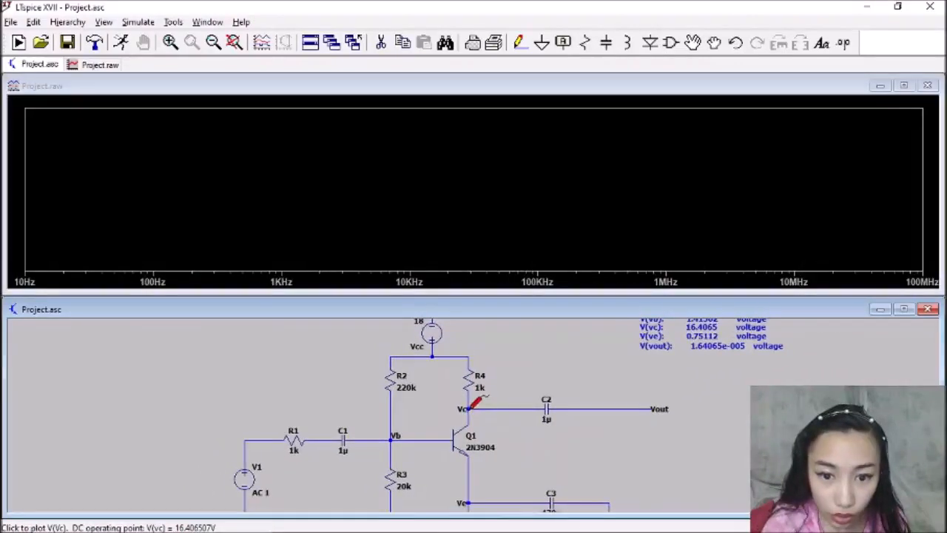
click(471, 407)
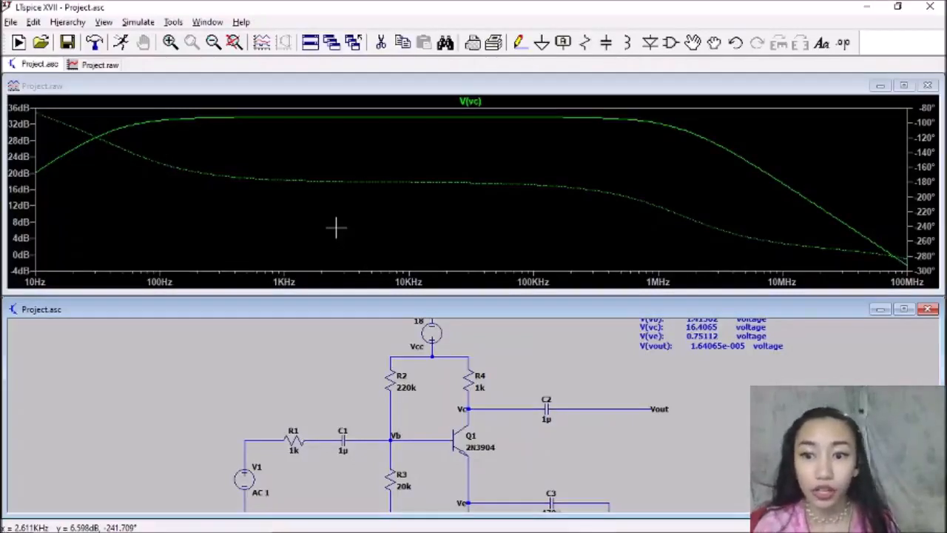
Switch the schematic grid on, then back off again
click(105, 22)
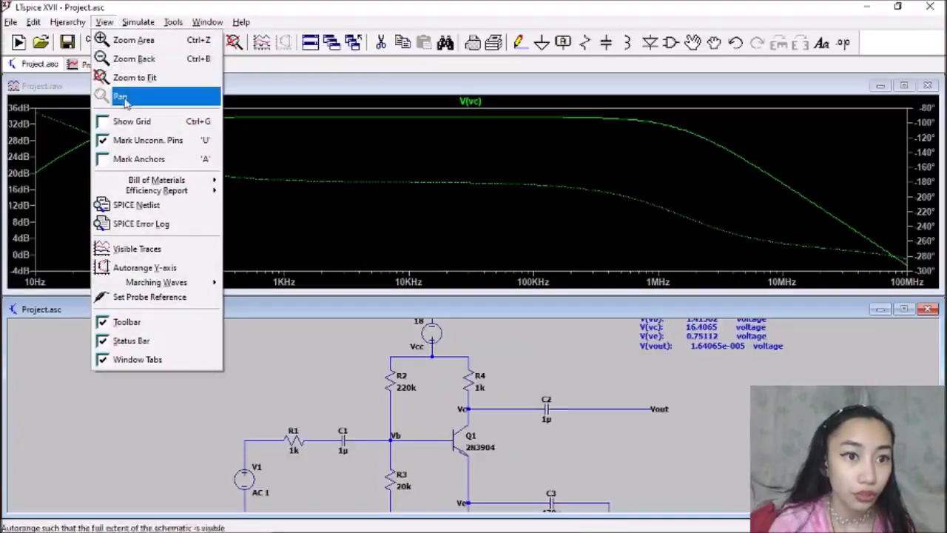
click(120, 123)
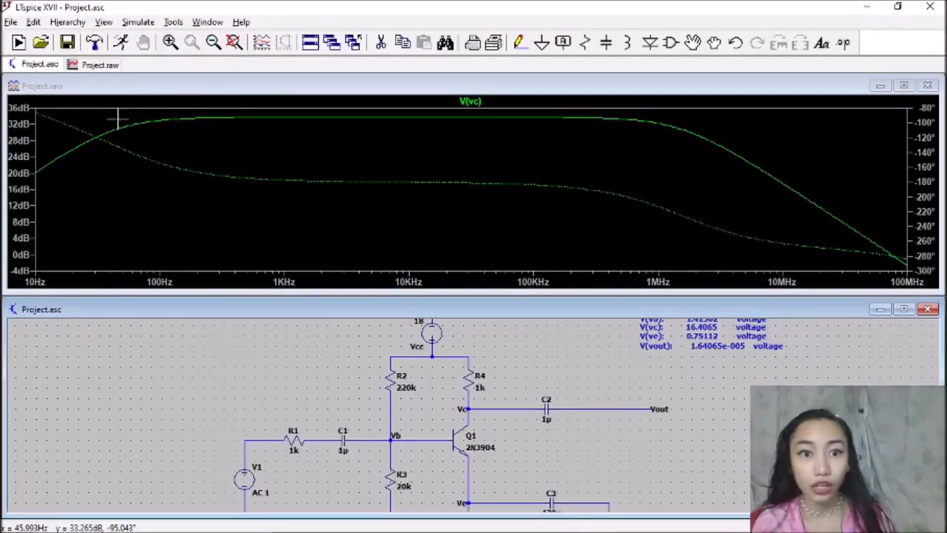
right_click(165, 144)
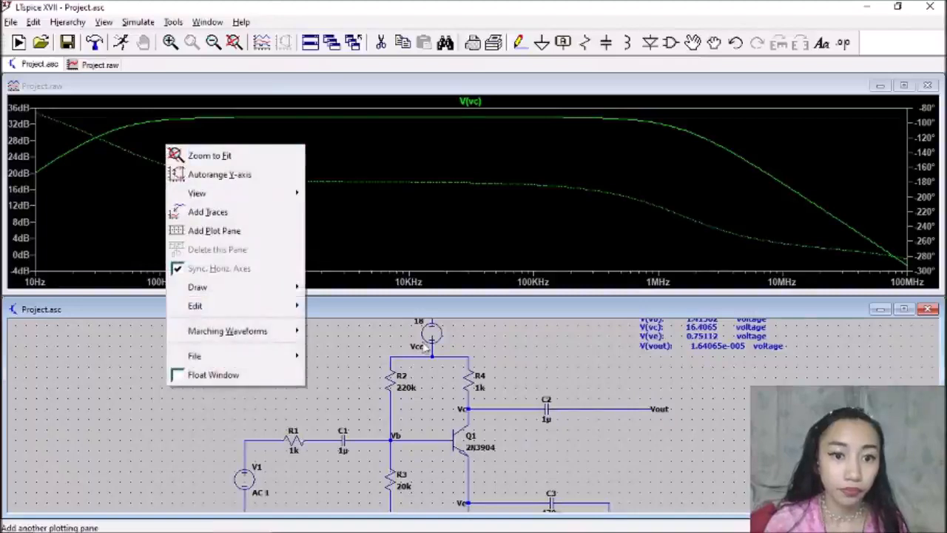
click(126, 24)
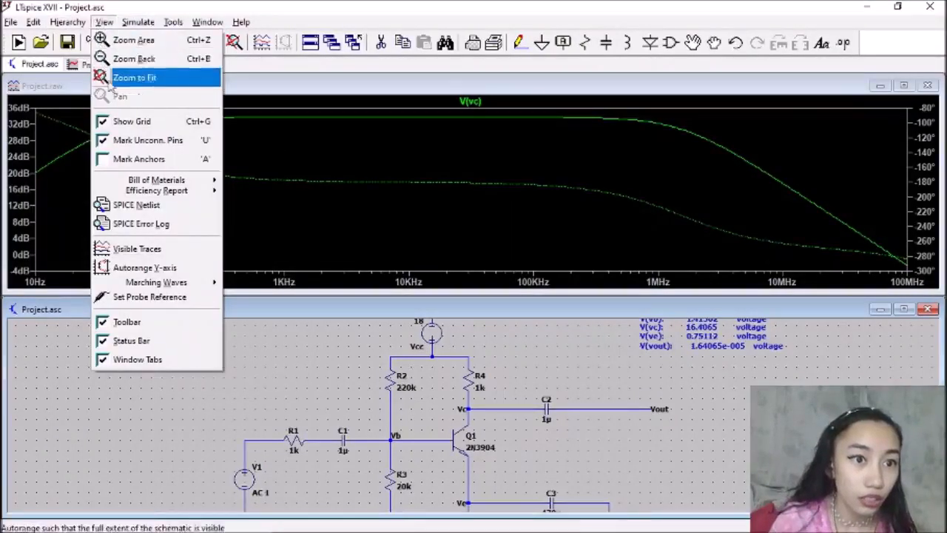
click(122, 123)
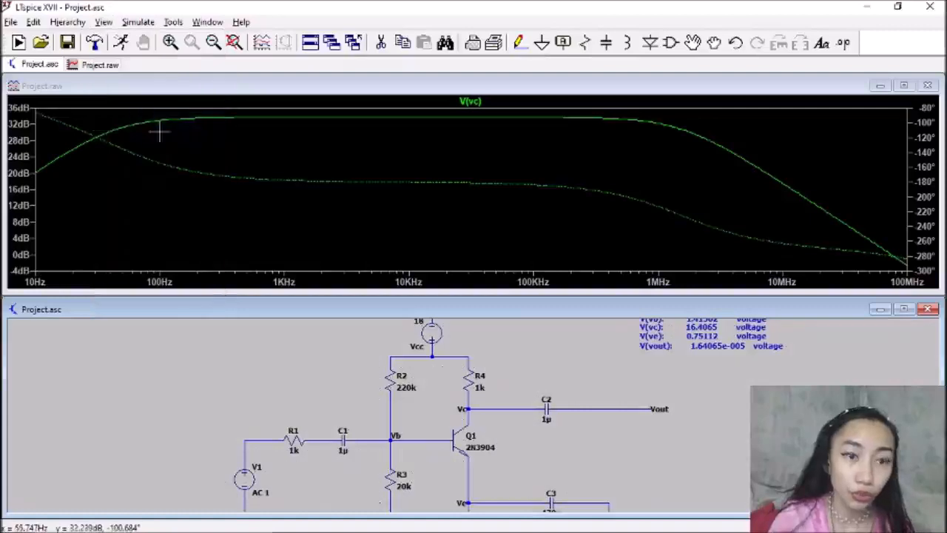
Turn on grid lines in the V(vc) Bode plot
right_click(239, 151)
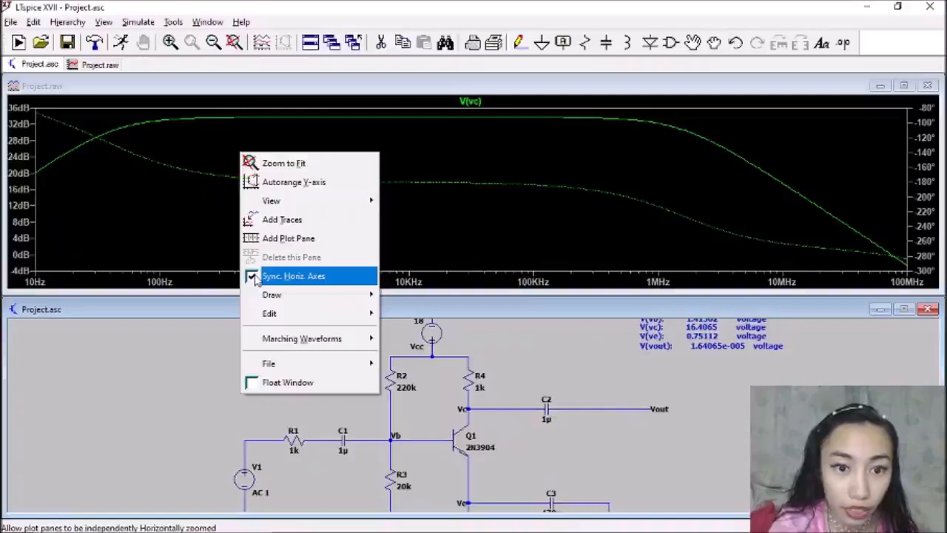
right_click(465, 198)
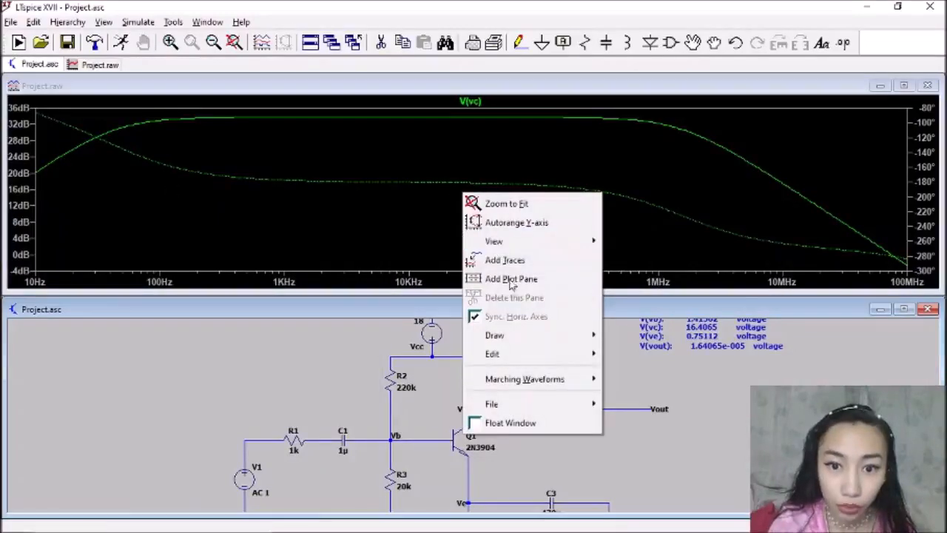
mouse_move(570, 247)
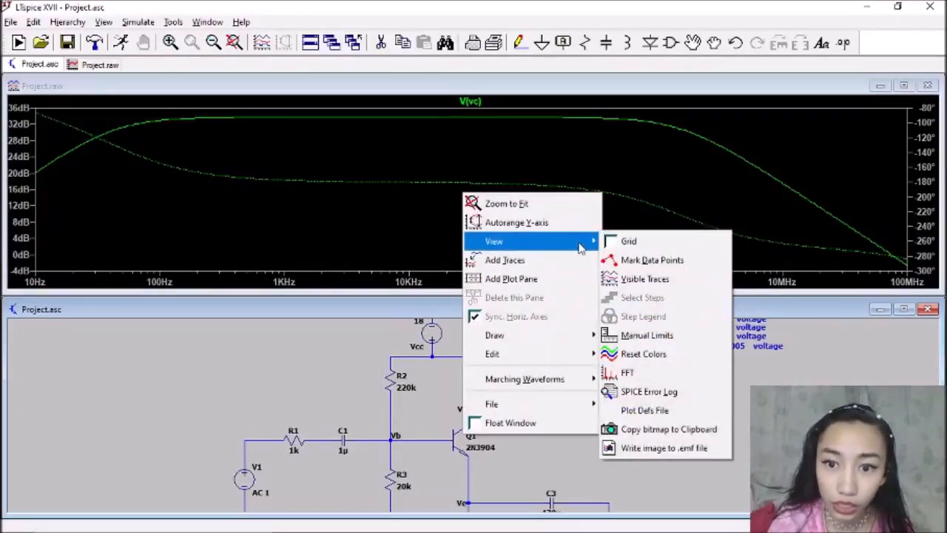
click(629, 241)
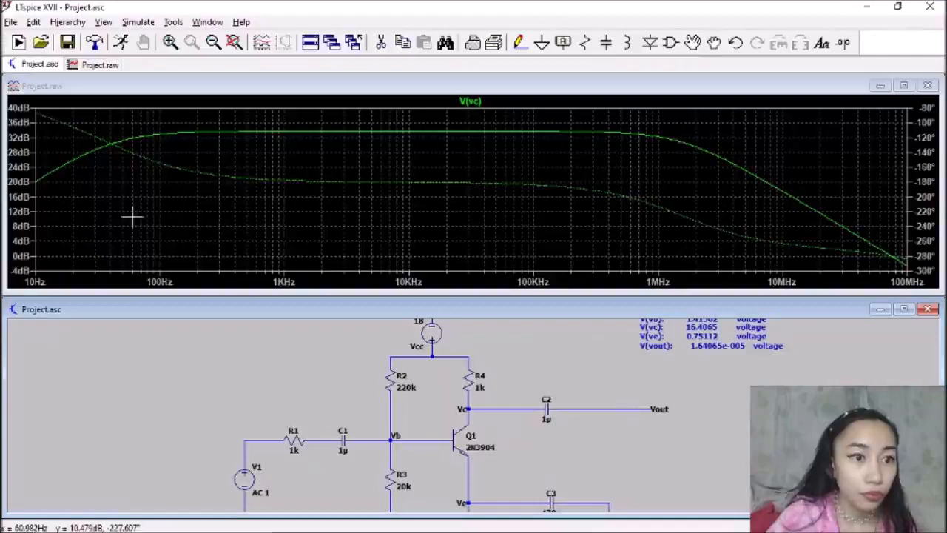
Make the V(vc) magnitude axis linear in volts and zoom to about 10–28 Hz, 7–21 V
click(25, 182)
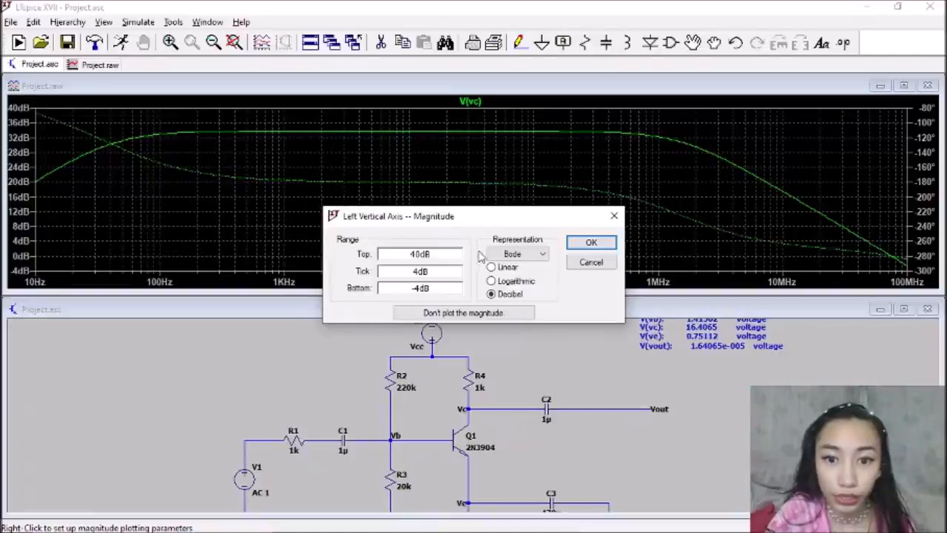
click(491, 267)
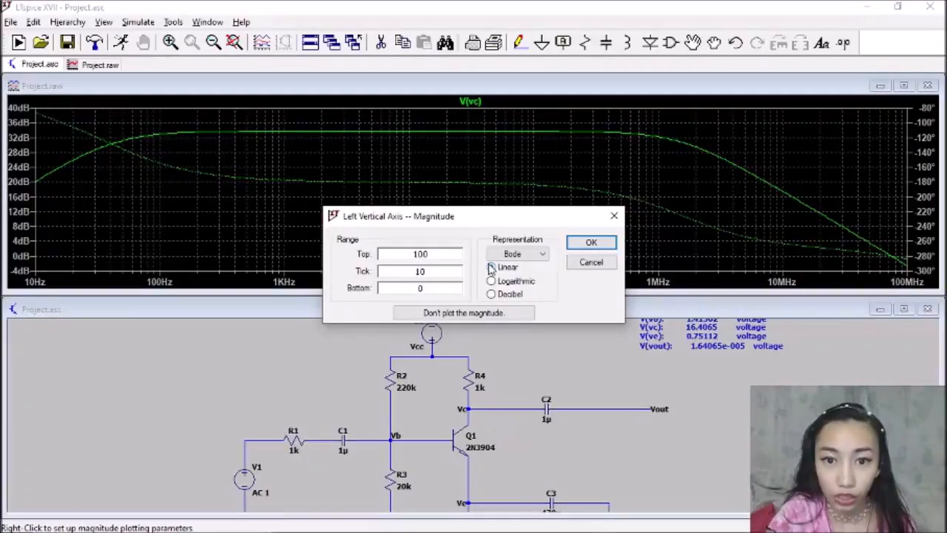
click(596, 243)
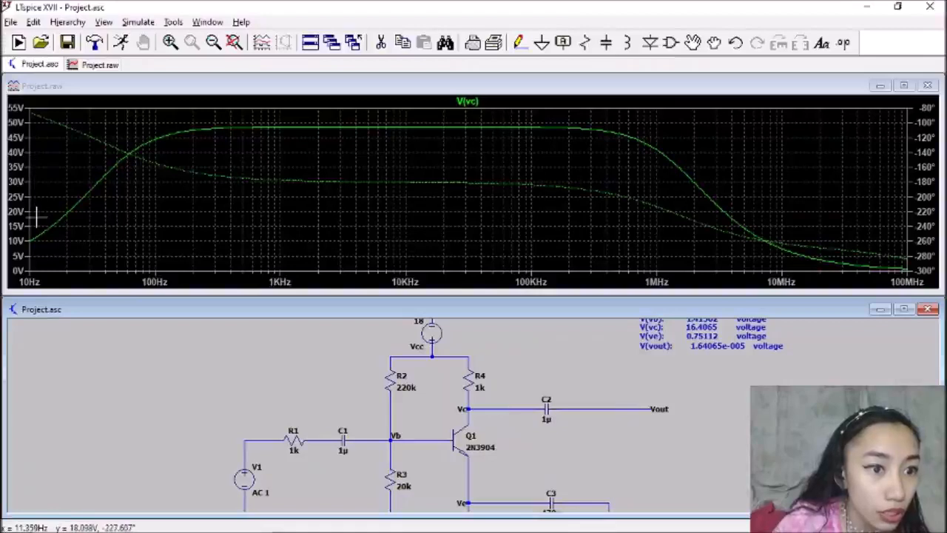
drag(31, 211, 84, 249)
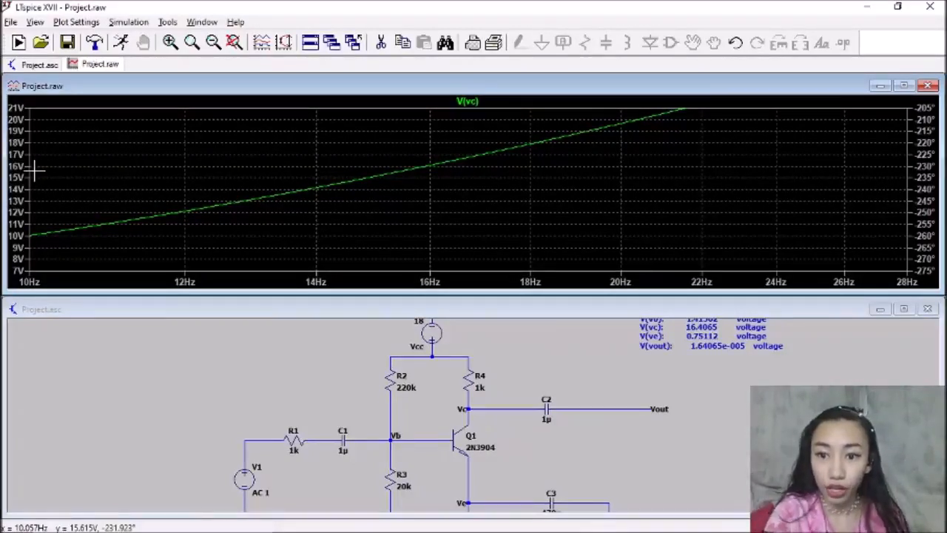
Show the plot's full frequency range, then return to the 10–28 Hz zoom
scroll(719, 353, down, 2)
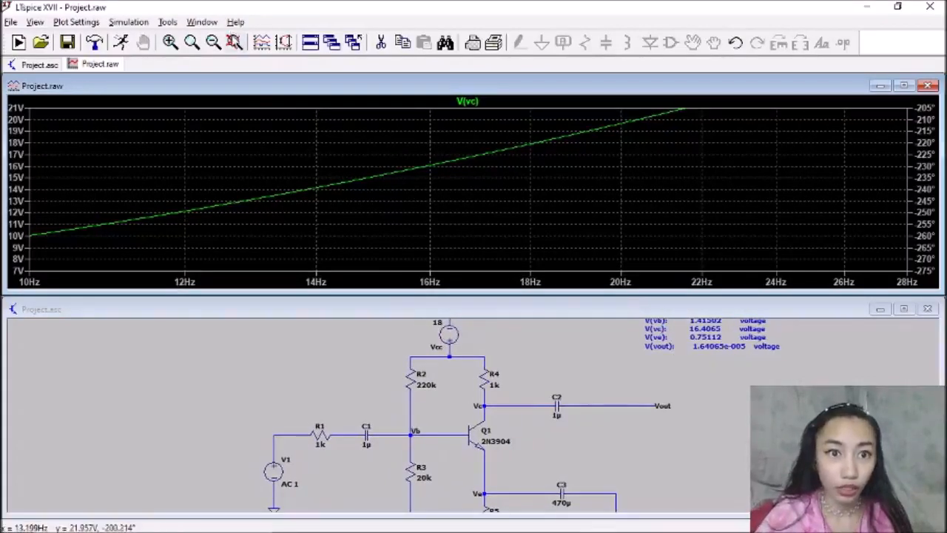
click(234, 43)
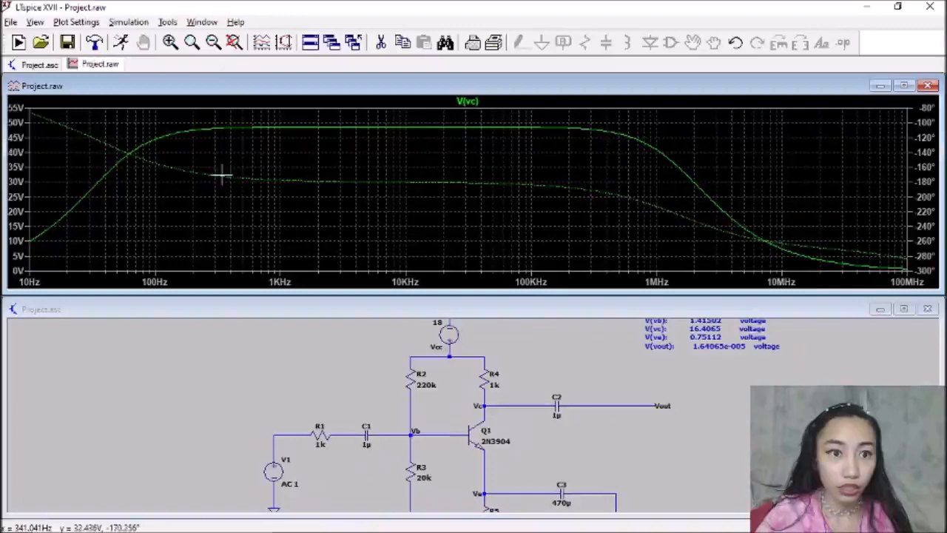
click(735, 43)
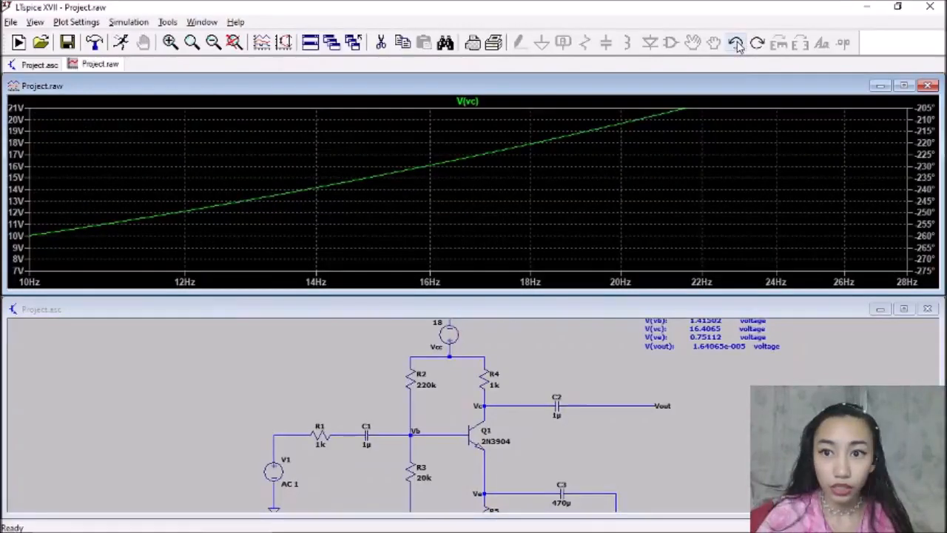
Fit the whole amplifier schematic in the window
click(762, 318)
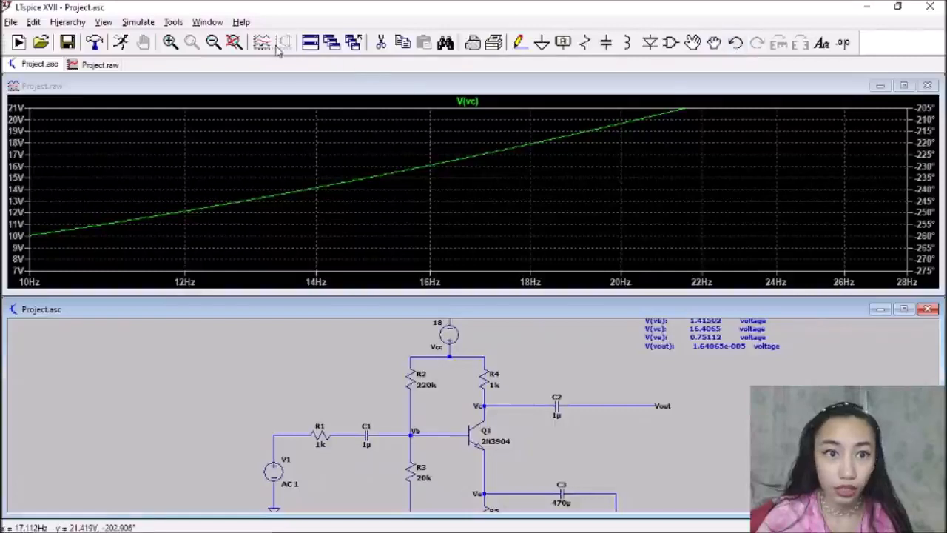
click(236, 44)
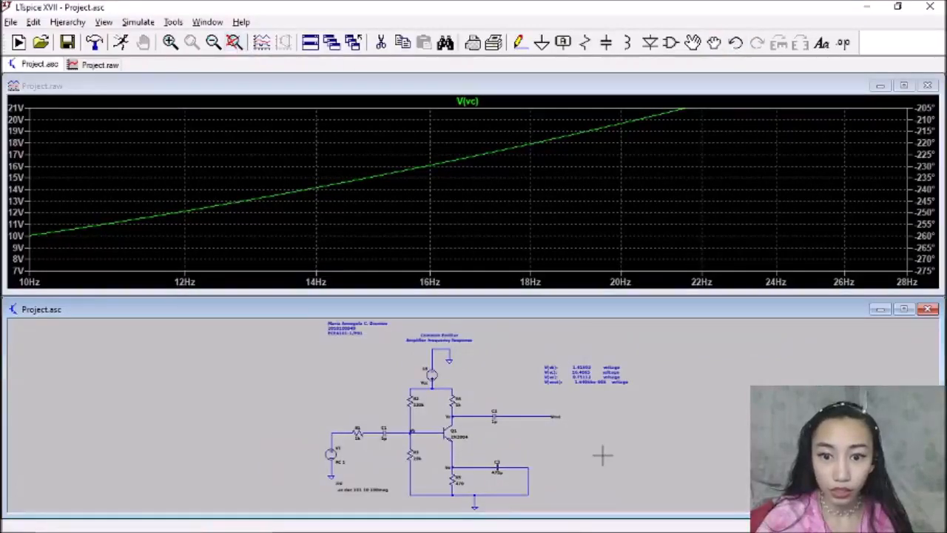
scroll(602, 455, up, 3)
scroll(602, 455, up, 1)
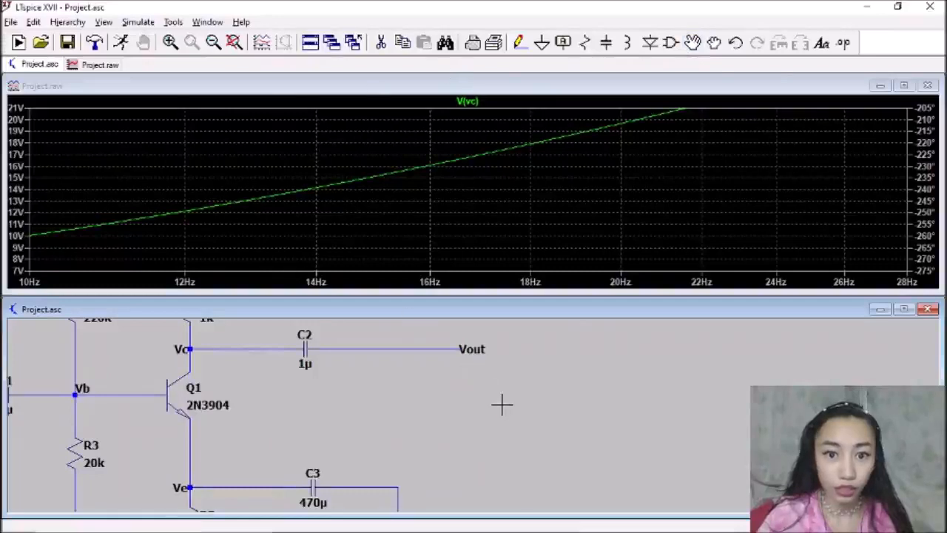
click(234, 42)
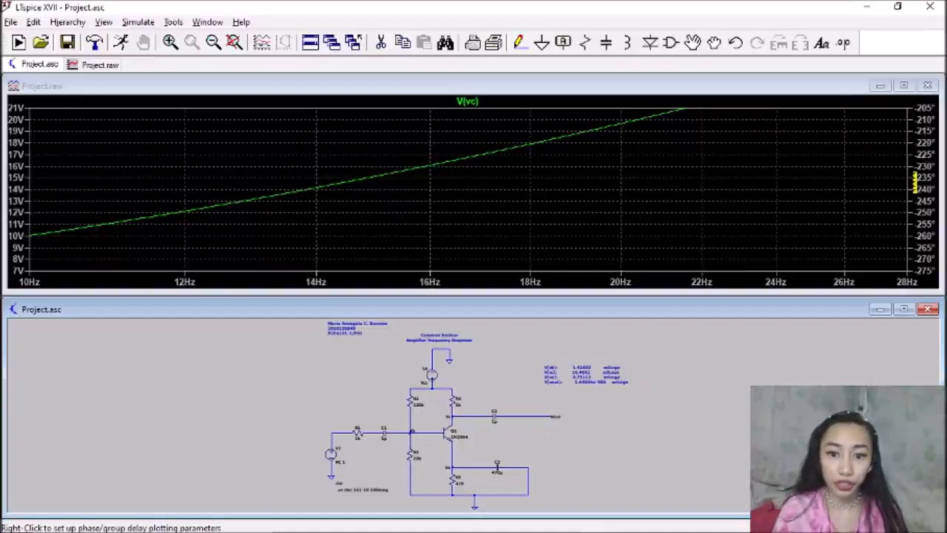
Rerun the AC simulation and plot the output voltage V(vout)
click(930, 87)
click(121, 42)
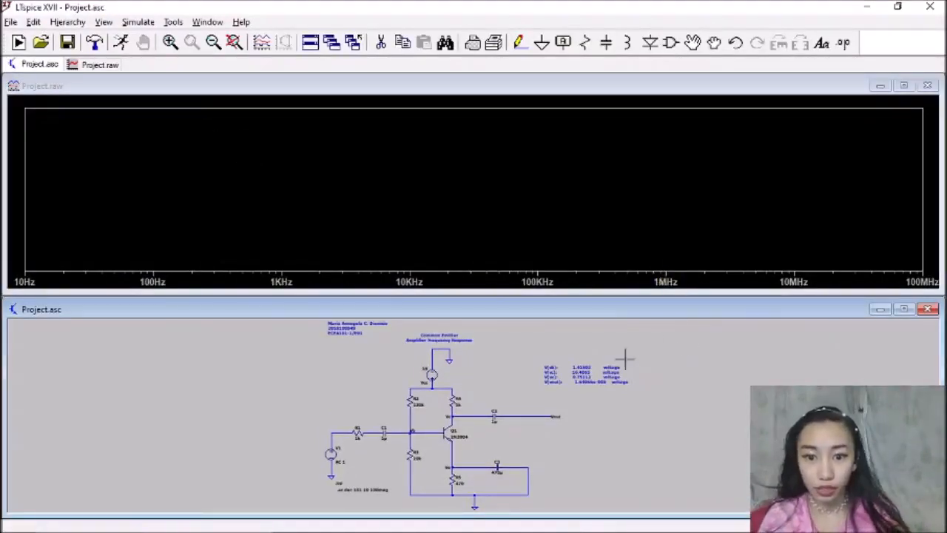
click(558, 415)
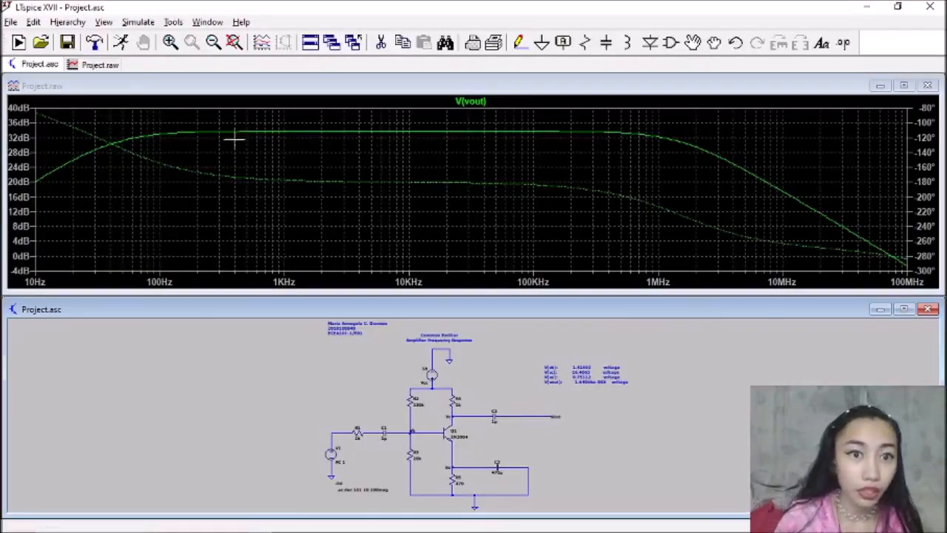
Switch the V(vout) magnitude axis to linear
right_click(31, 144)
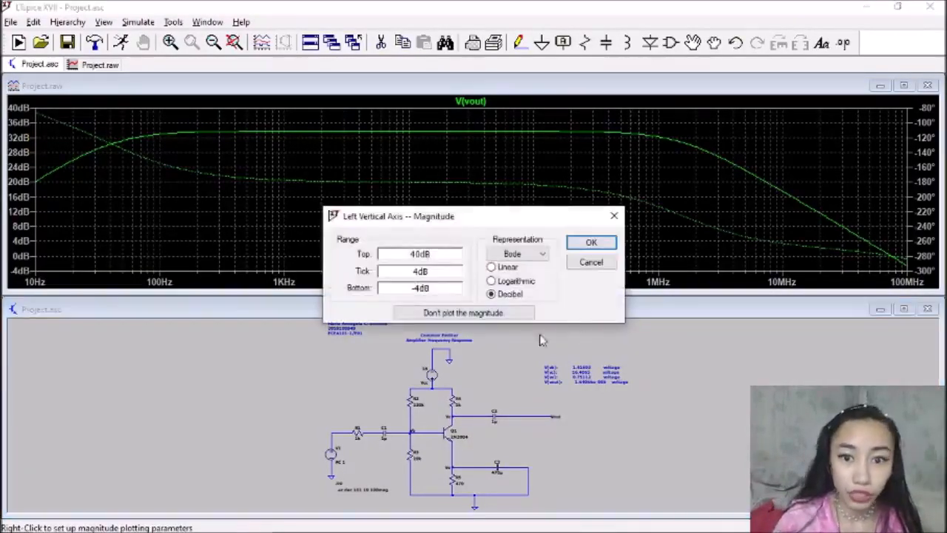
click(507, 268)
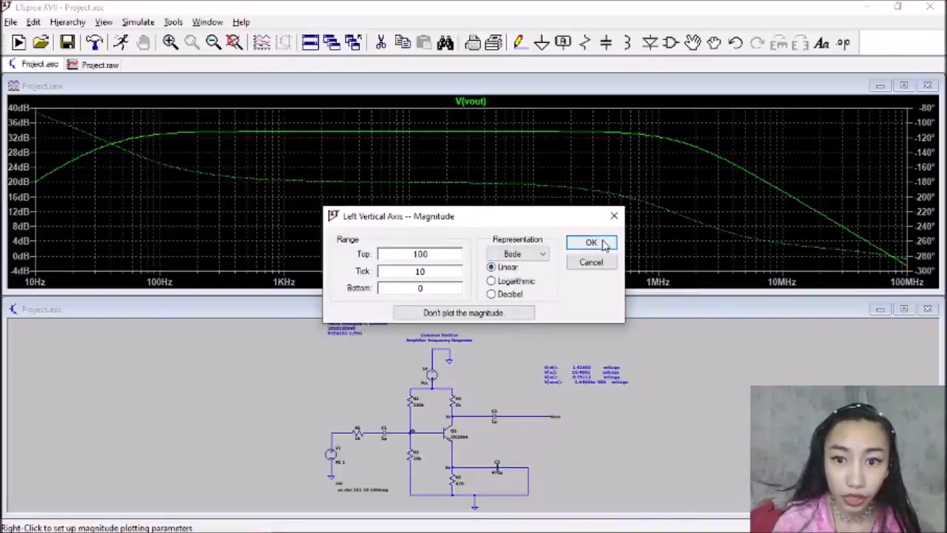
click(596, 245)
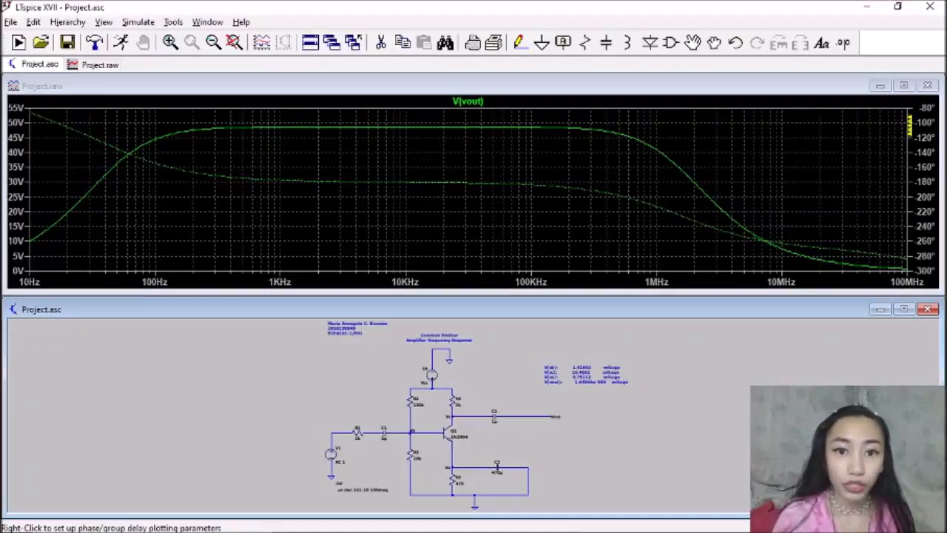
Close the waveform plot and rerun the AC simulation
click(928, 88)
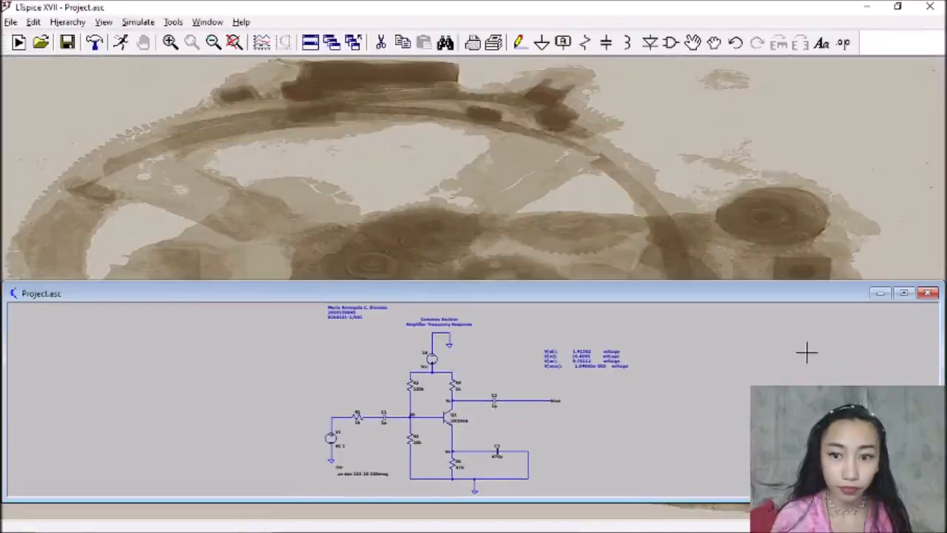
click(122, 42)
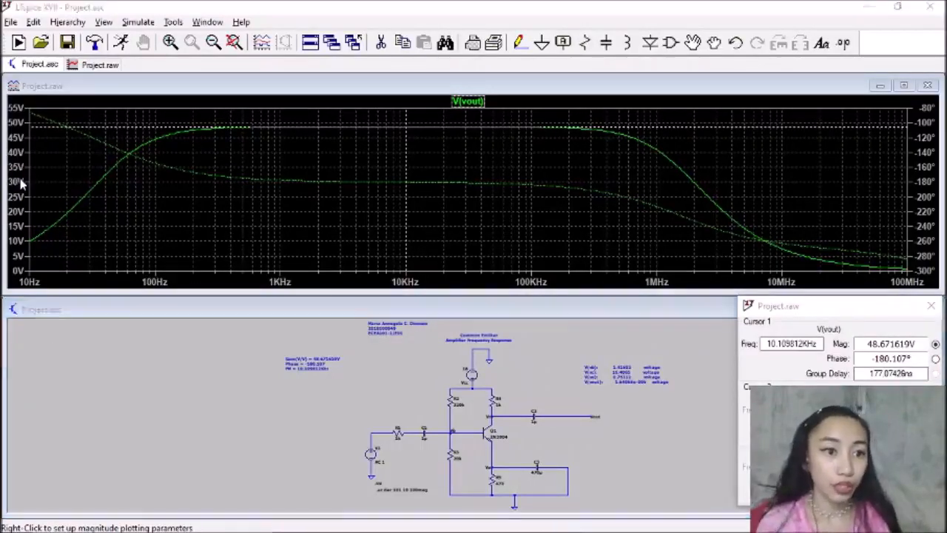
Put the magnitude axis back in decibels and select the 33.745516dB cursor reading
right_click(16, 180)
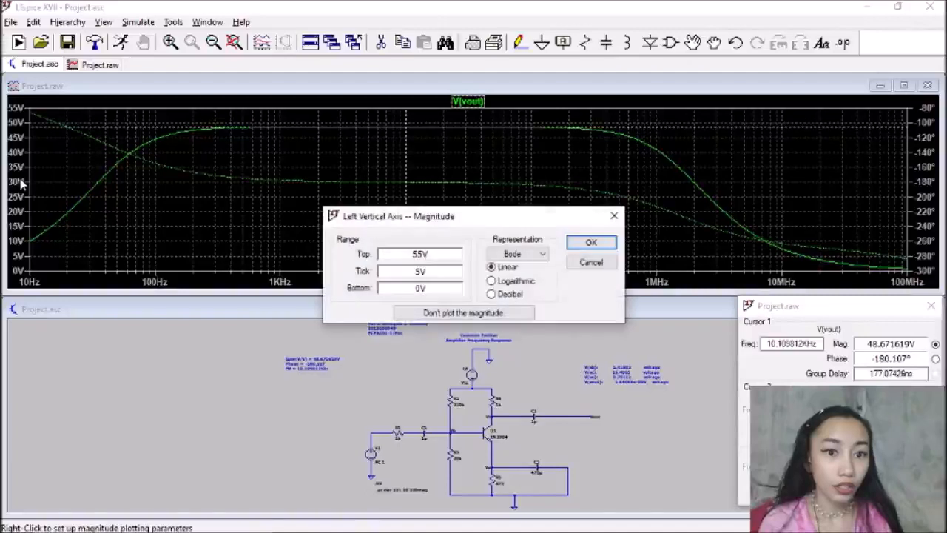
click(521, 296)
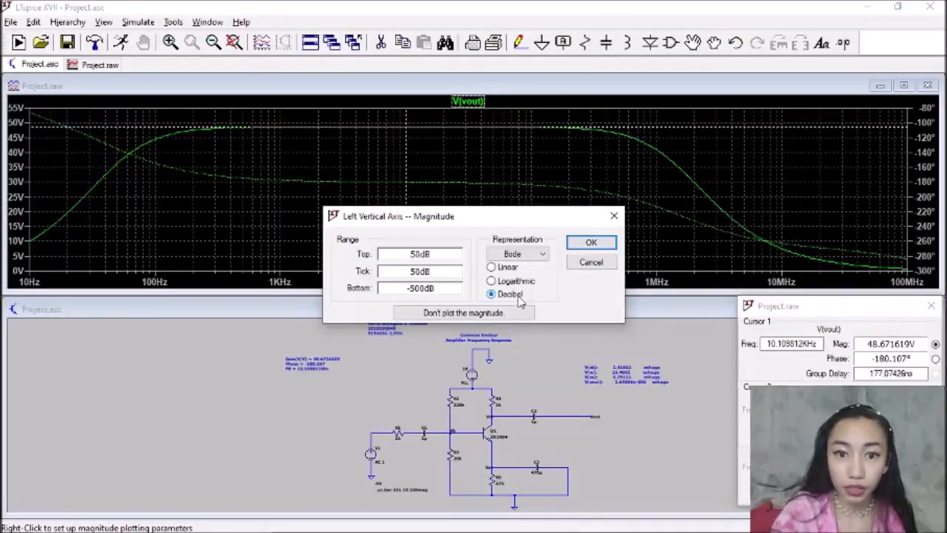
click(590, 244)
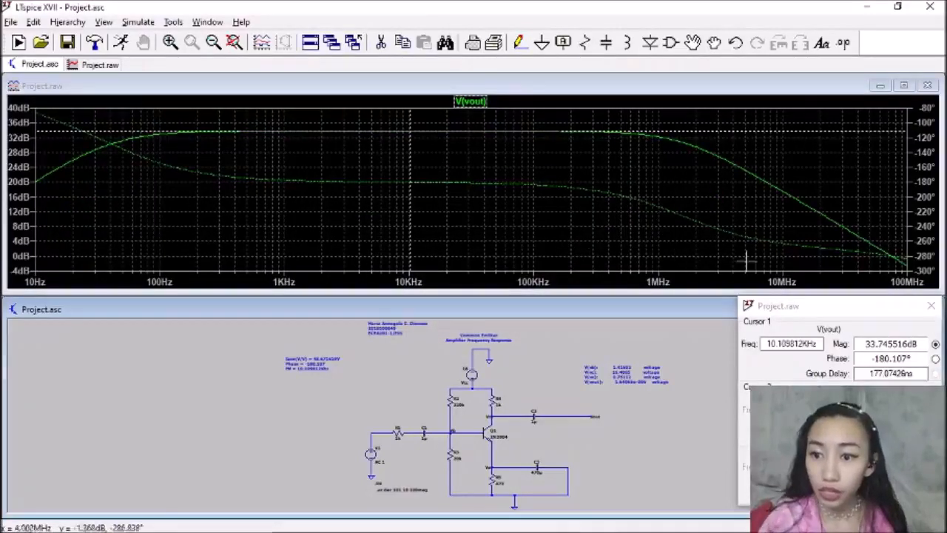
click(881, 345)
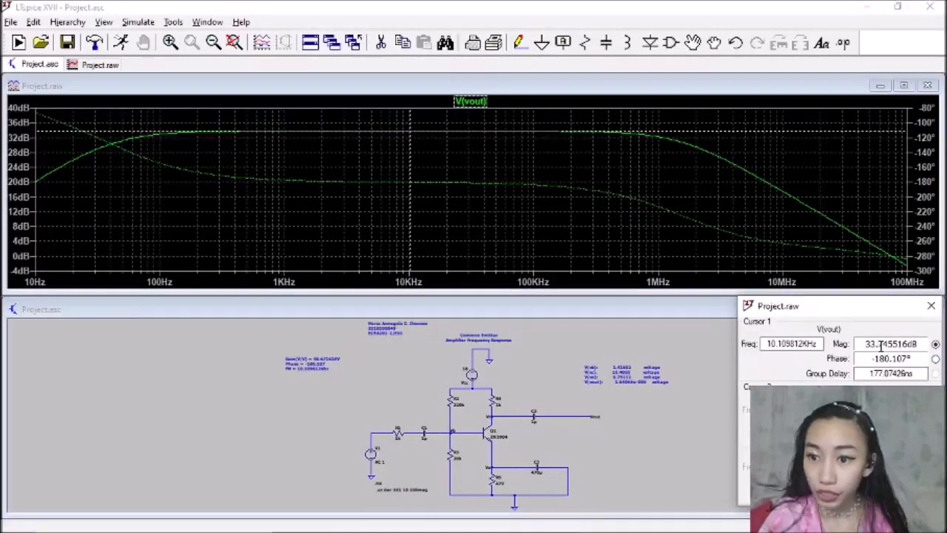
double_click(911, 345)
key(ctrl+c)
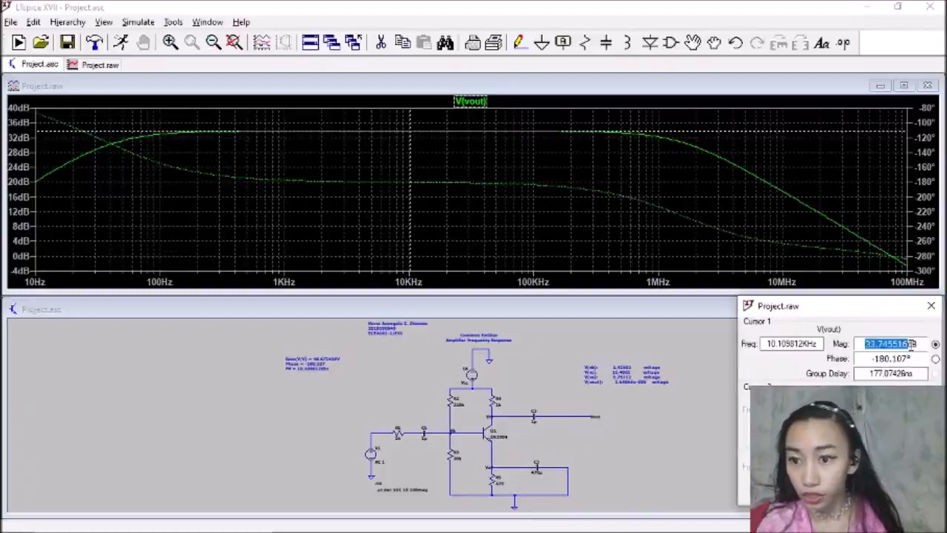
Add 'Gain(dB) = 33.745516dB' to the Gain comment and correct 'Khz' to 'KHz'
right_click(310, 358)
click(406, 297)
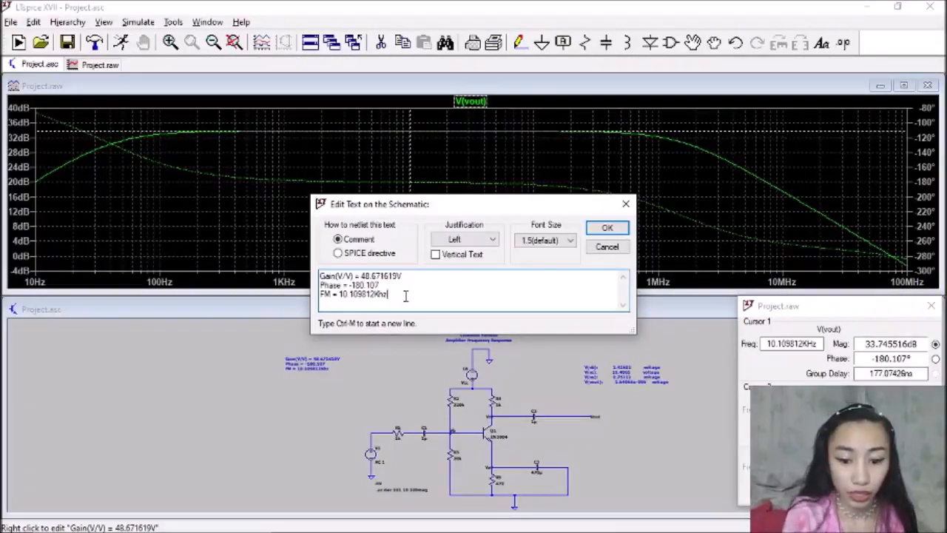
key(ctrl+m)
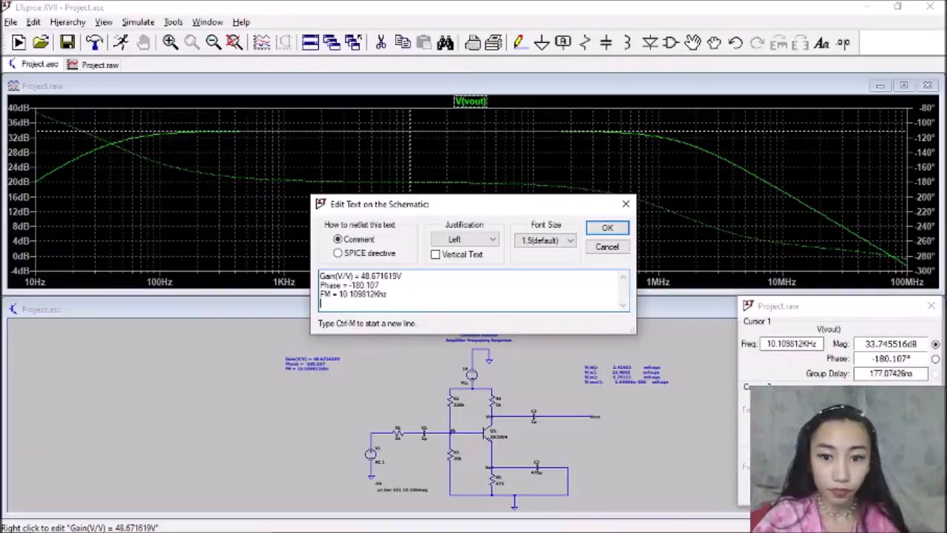
text(Gain)
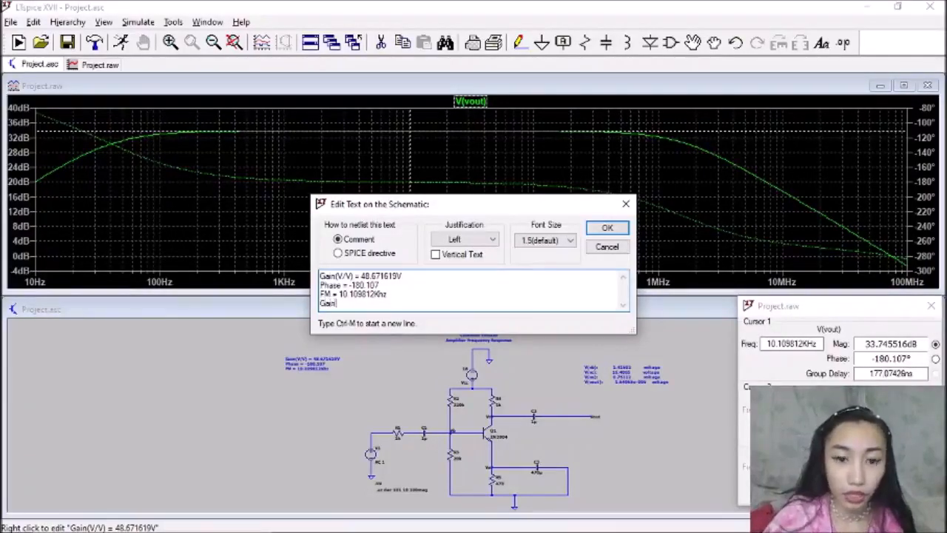
text((dB) =)
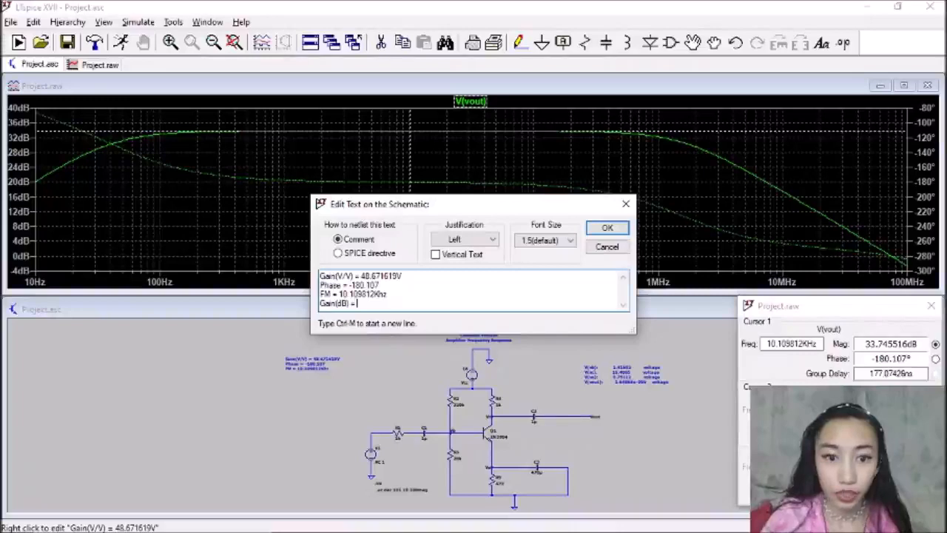
key(ctrl+v)
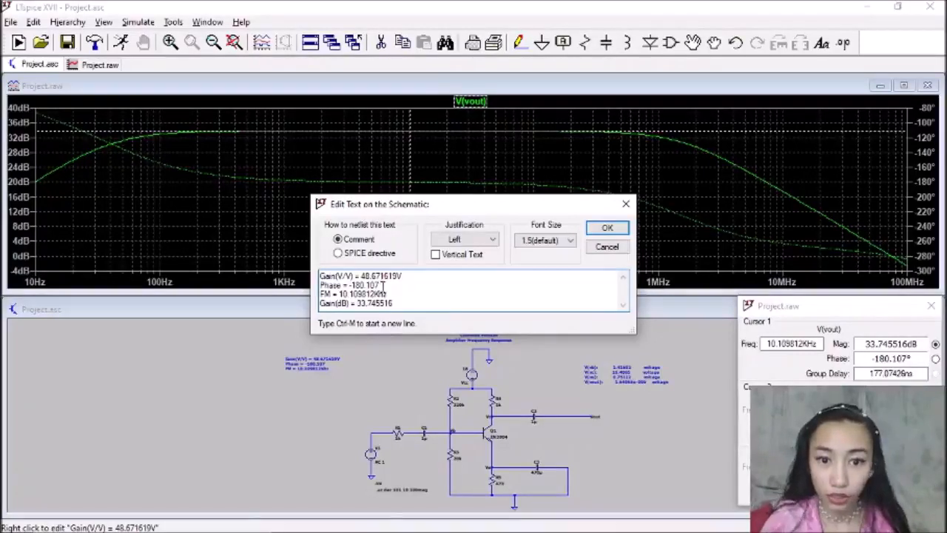
text(dB)
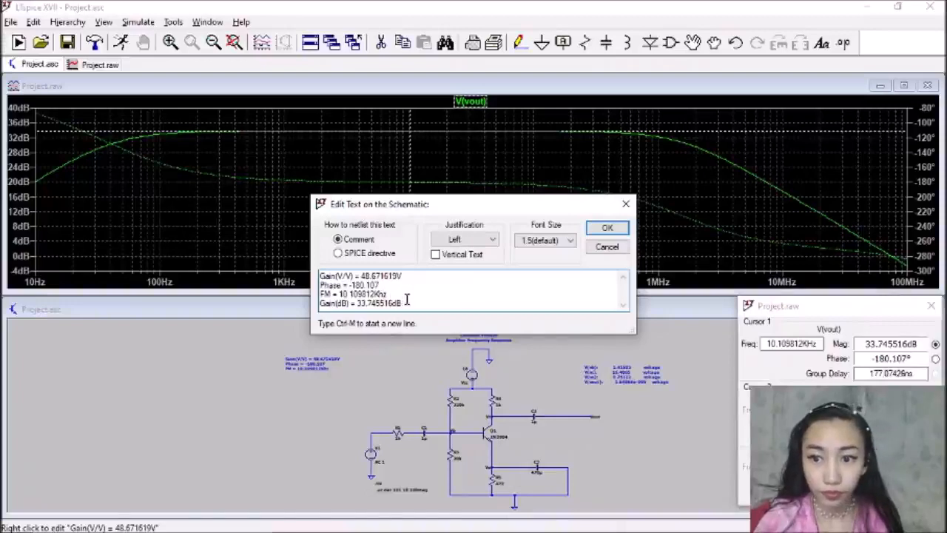
key(BackSpace)
text(H)
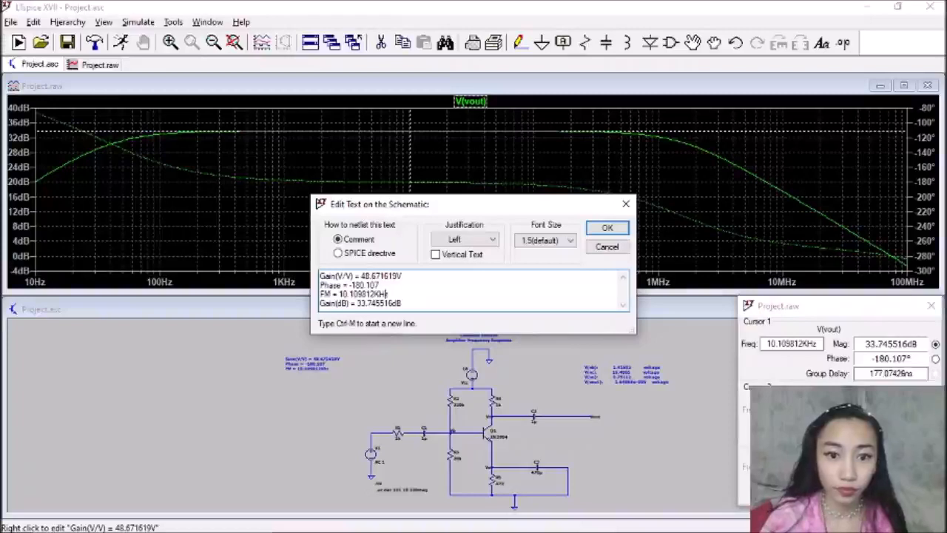
key(Return)
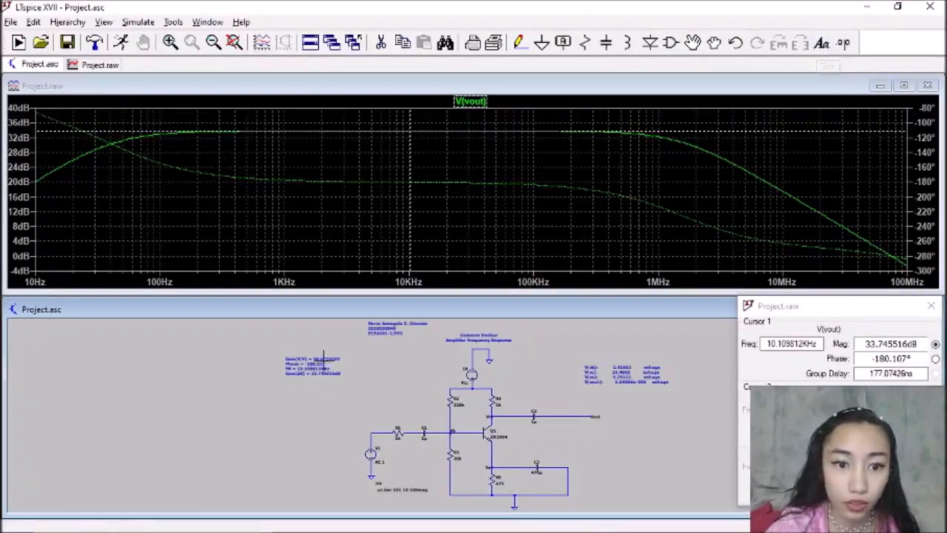
Place the comment 'Frequency Values = Gain(dB) - 3dB' below the gain notes
click(821, 43)
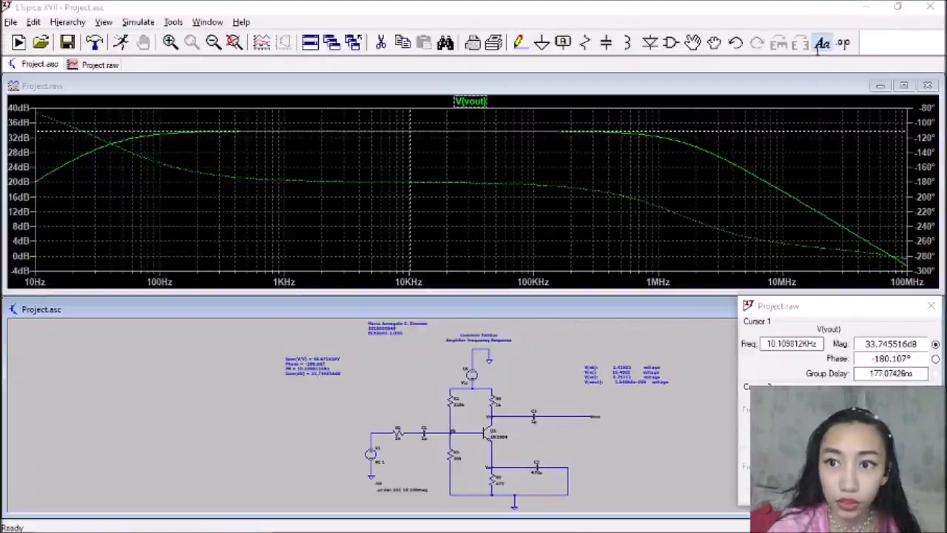
text(F)
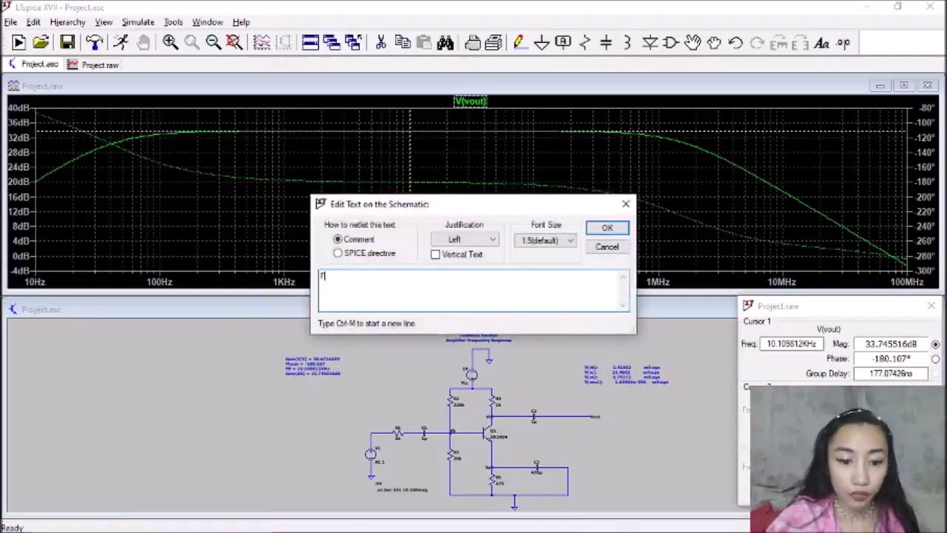
text(requen)
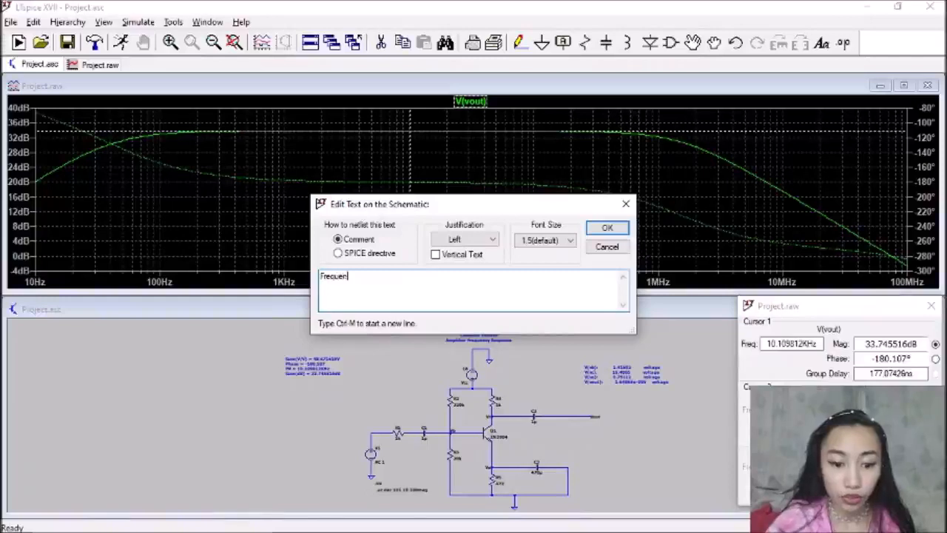
text(cy V)
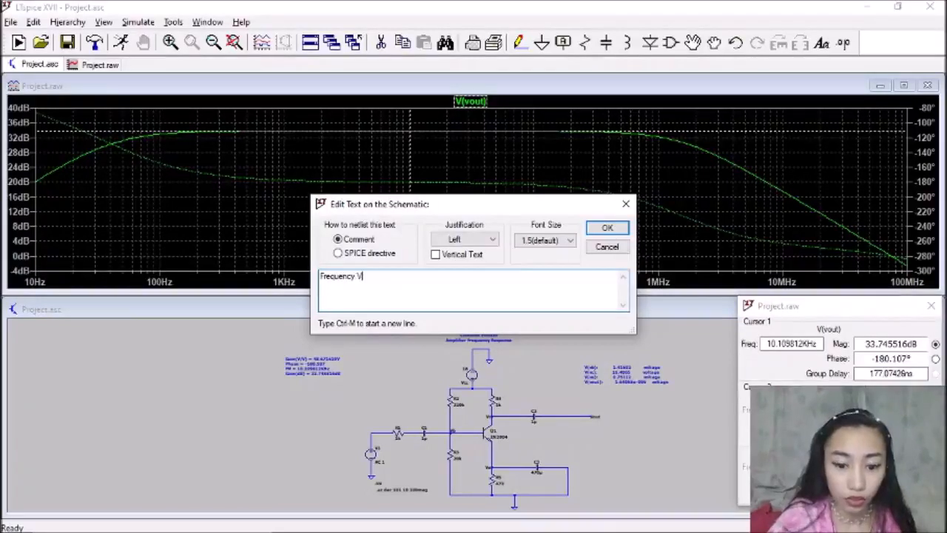
text(alues)
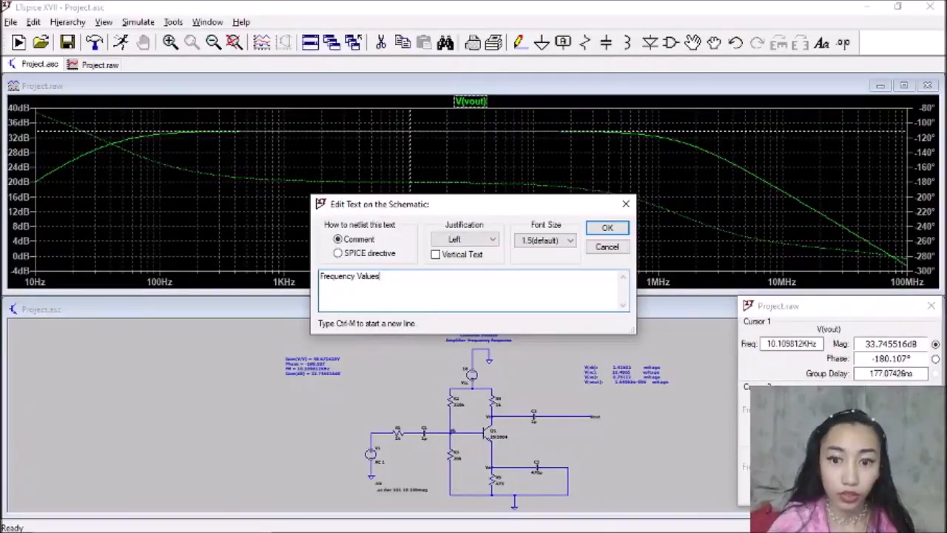
text( =)
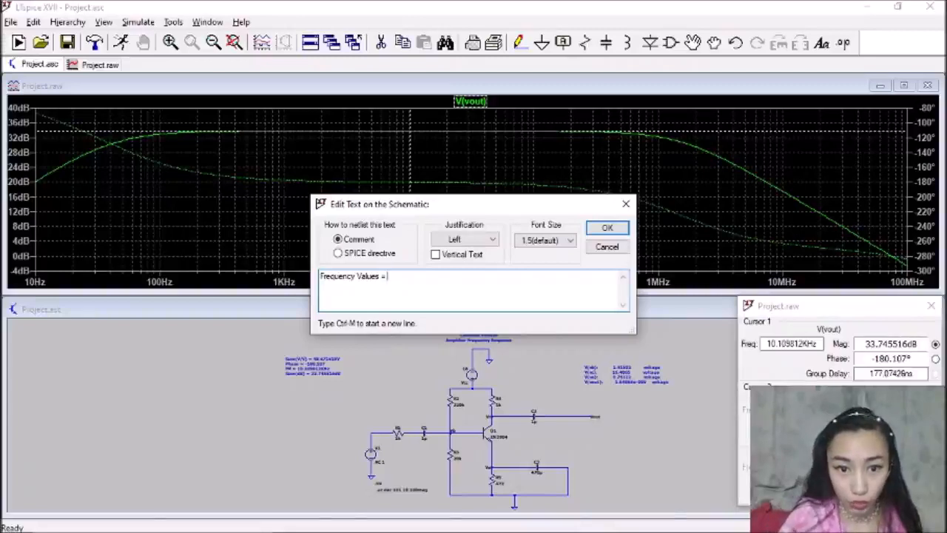
text( Gain)
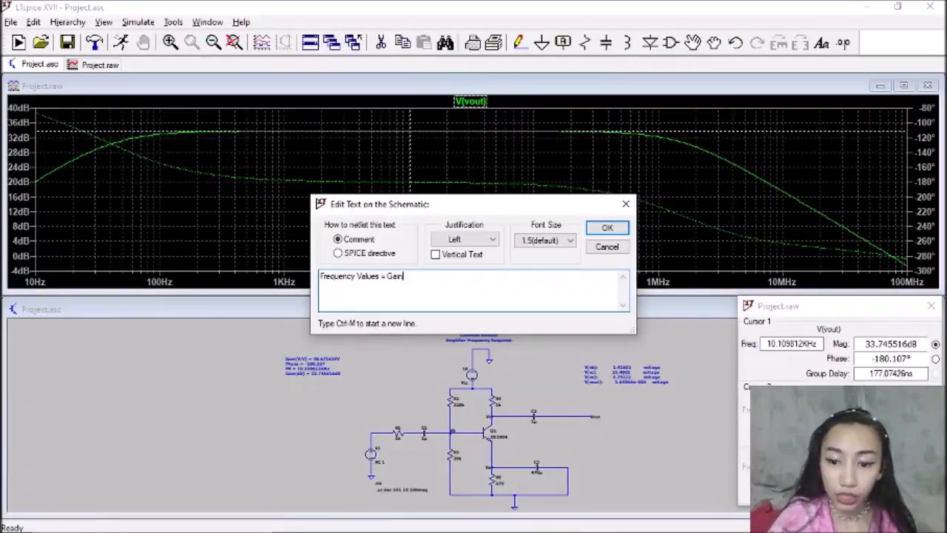
text((dB)
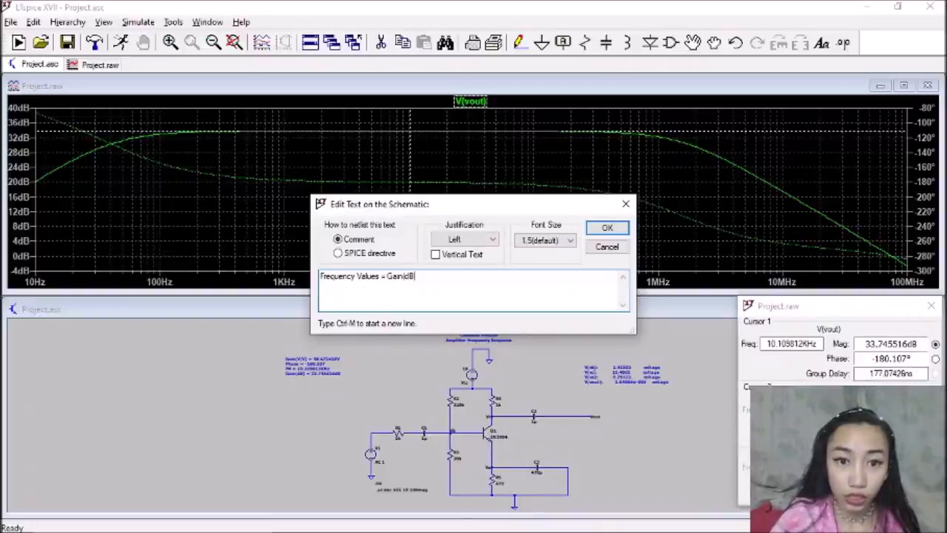
text())
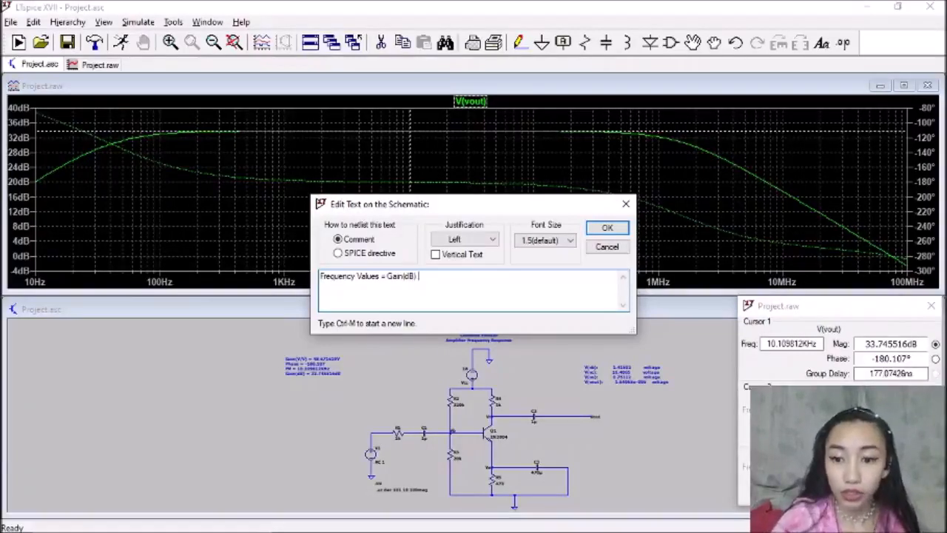
text( - 3)
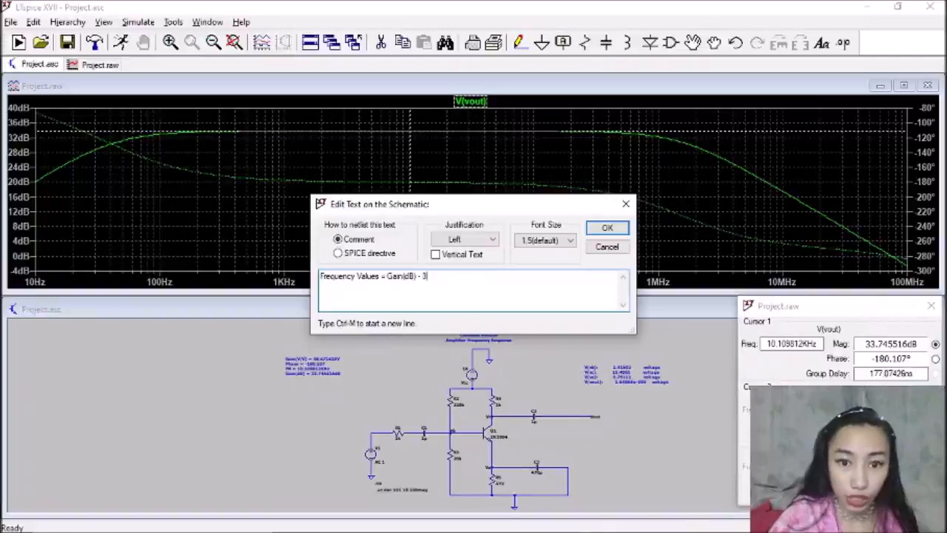
text(dB)
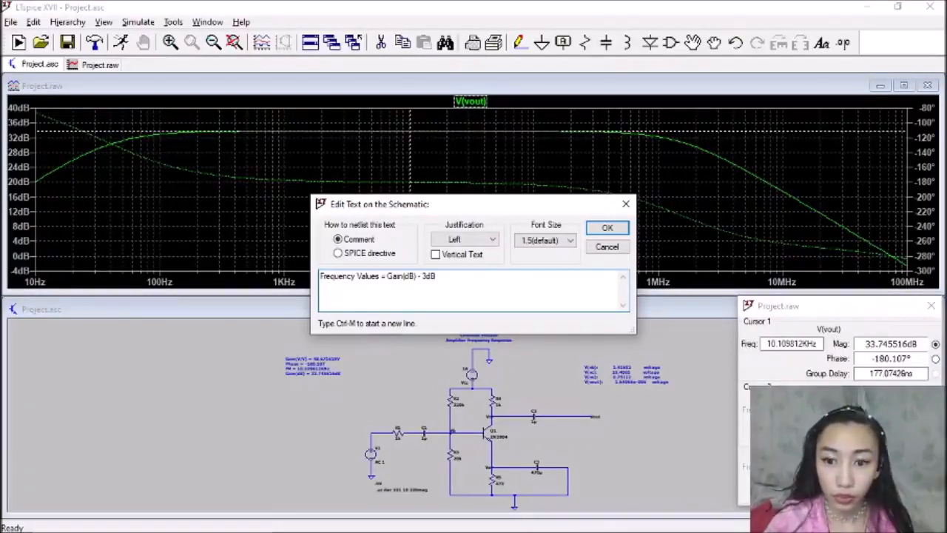
key(Return)
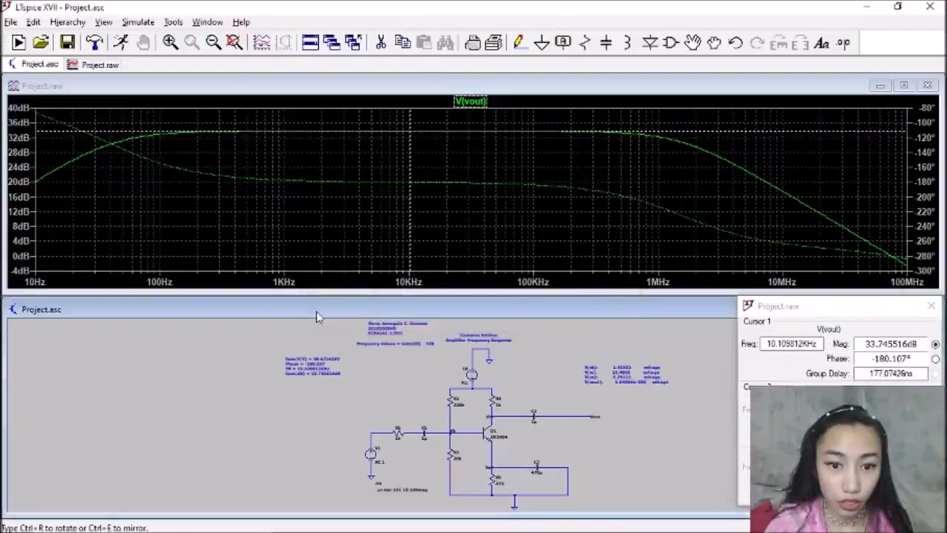
click(287, 392)
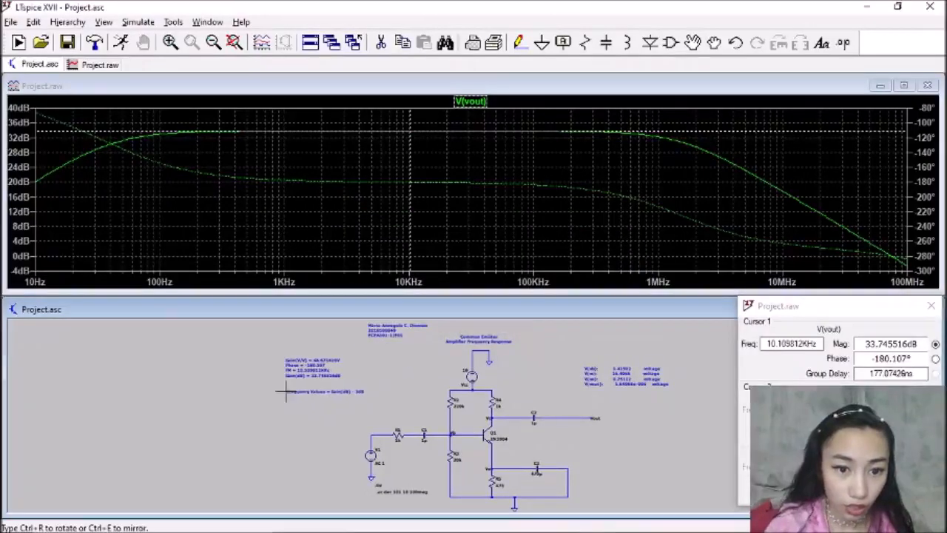
Add a second line holding just an equals sign to the Frequency Values comment
right_click(303, 391)
click(447, 278)
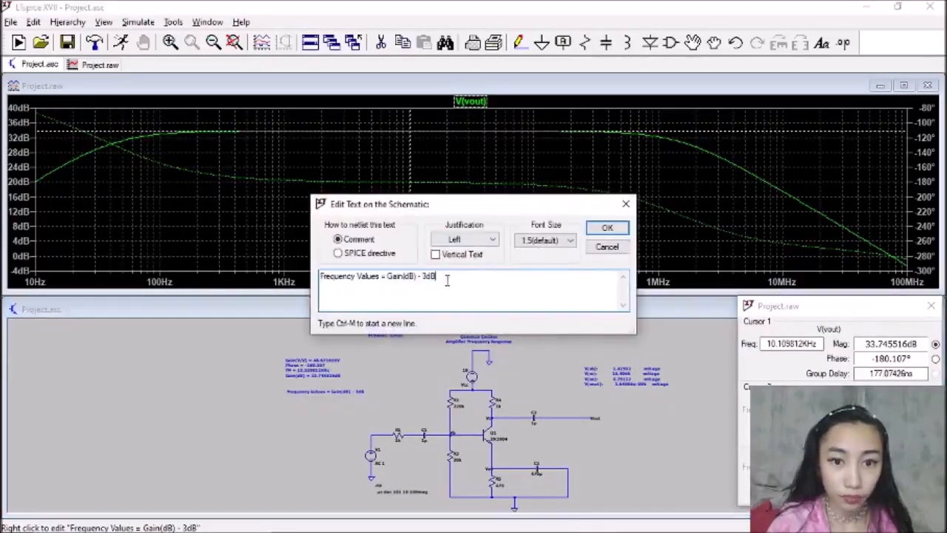
key(ctrl+m)
text(FV)
key(BackSpace)
key(BackSpace)
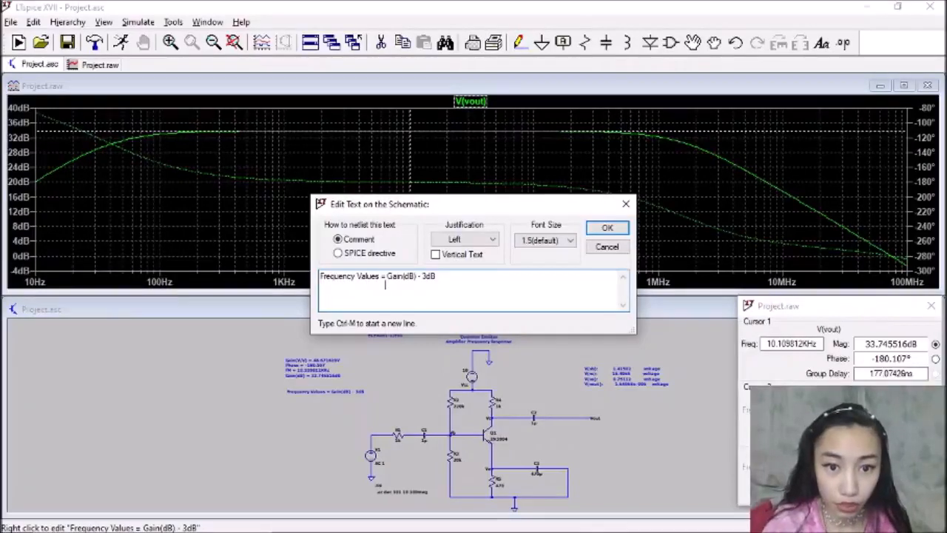
key(BackSpace)
key(BackSpace)
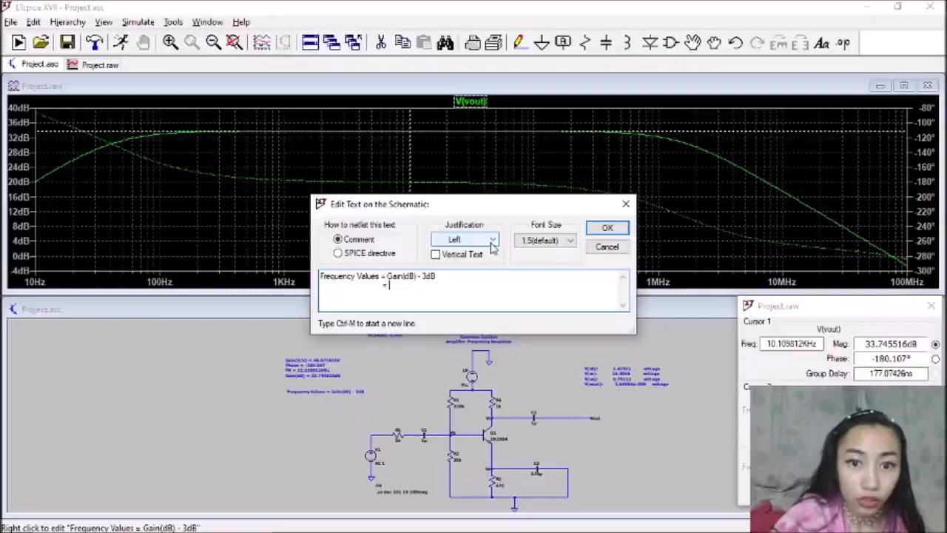
click(607, 228)
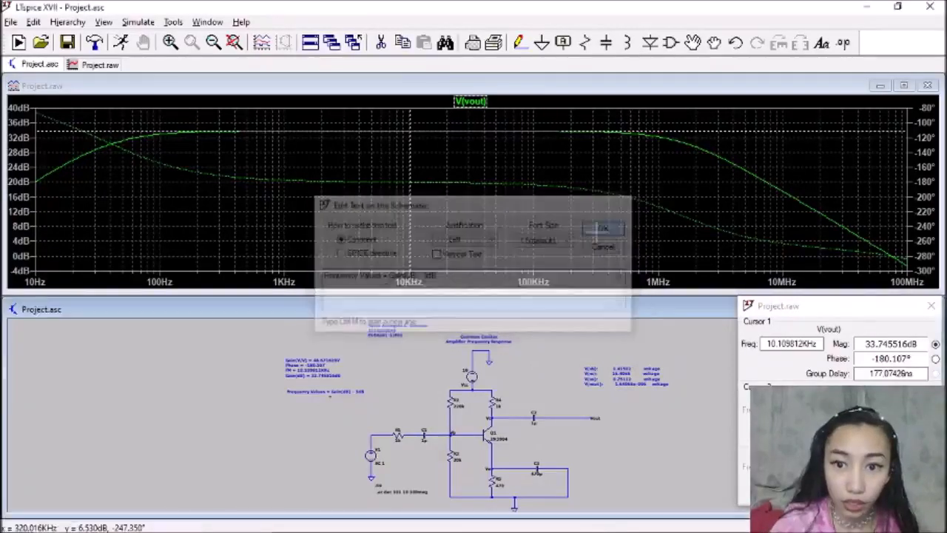
Select the 33.745516dB value in the Gain(dB) comment for copying
right_click(303, 374)
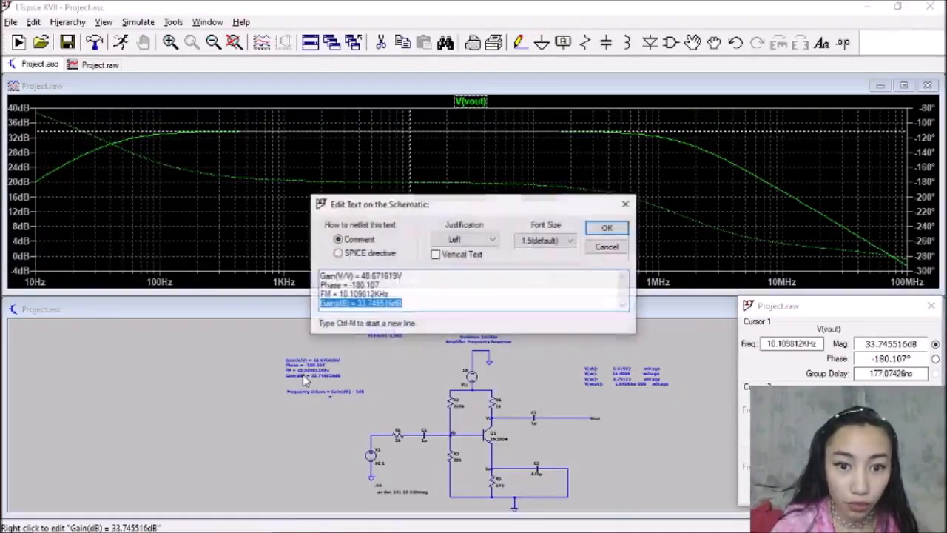
click(379, 302)
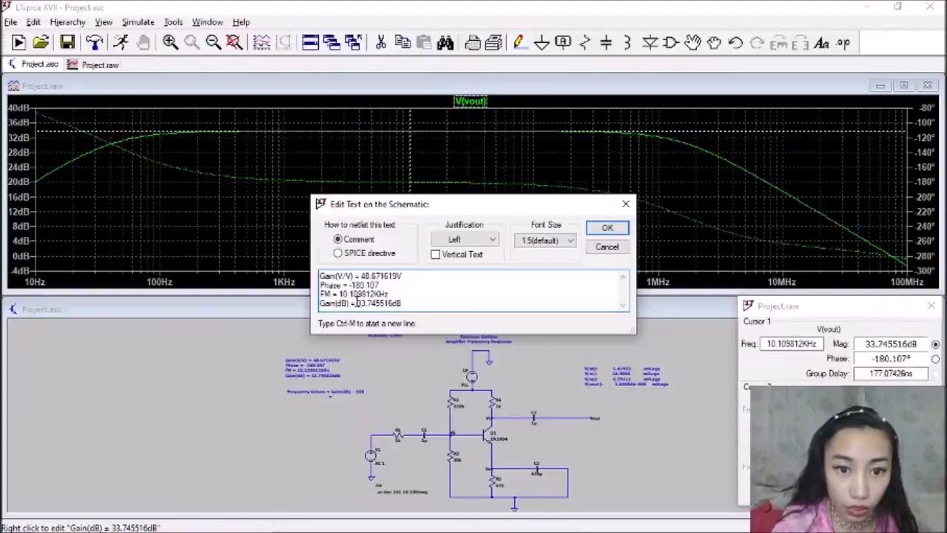
drag(357, 303, 404, 304)
key(ctrl+c)
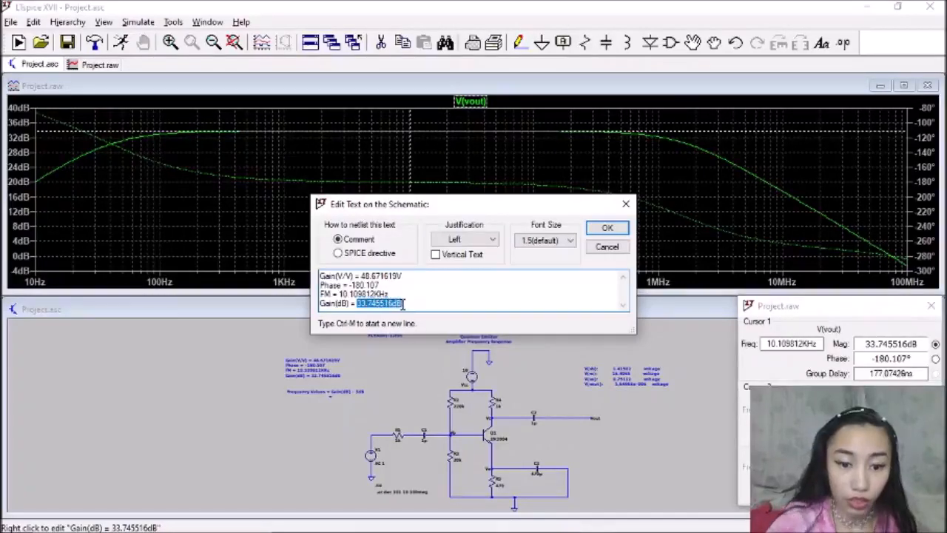
click(607, 228)
right_click(324, 393)
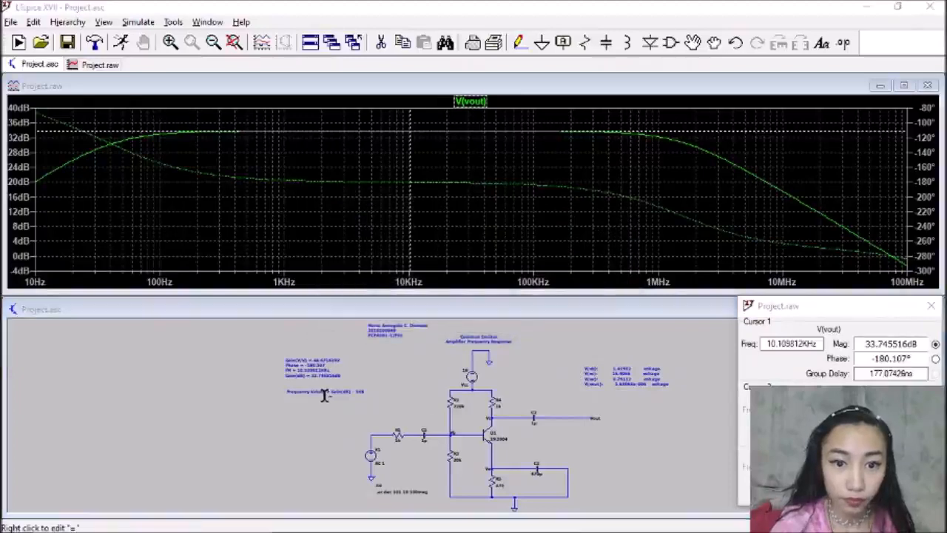
Complete line two of the Frequency Values comment as '= 33.745516dB - 3dB'
click(397, 288)
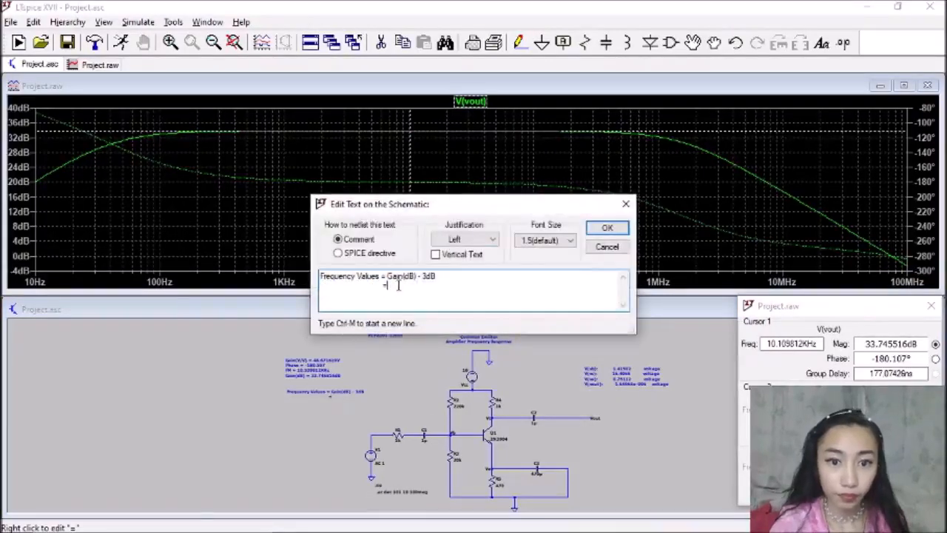
key(ctrl+v)
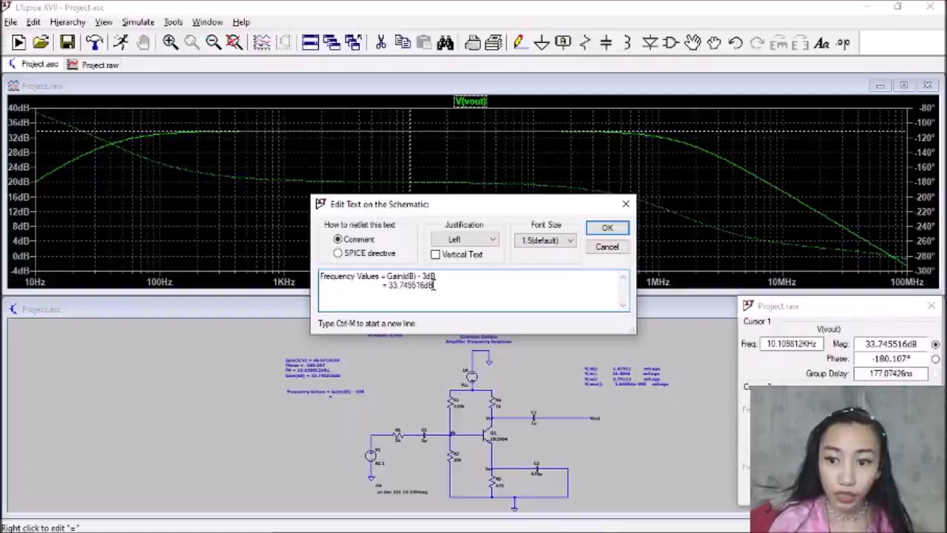
text(-)
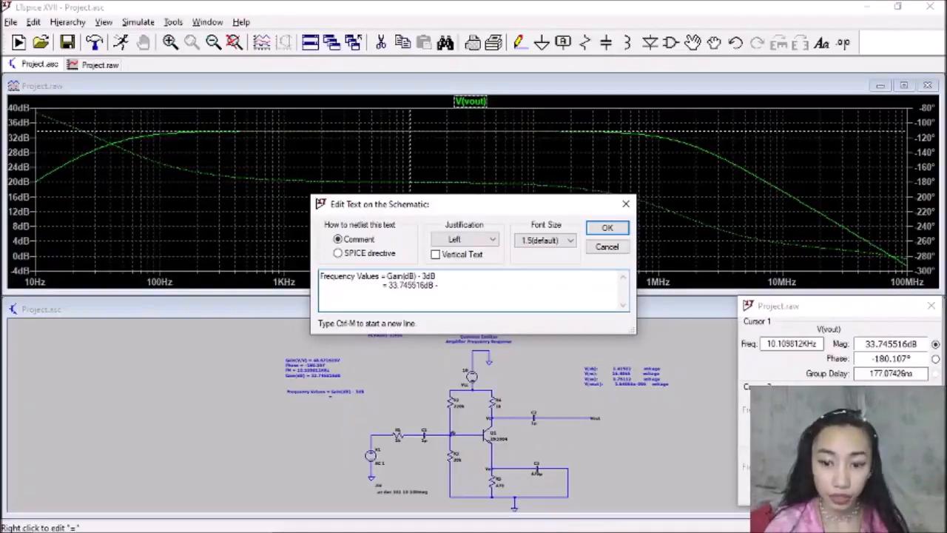
text( 3dB)
key(Return)
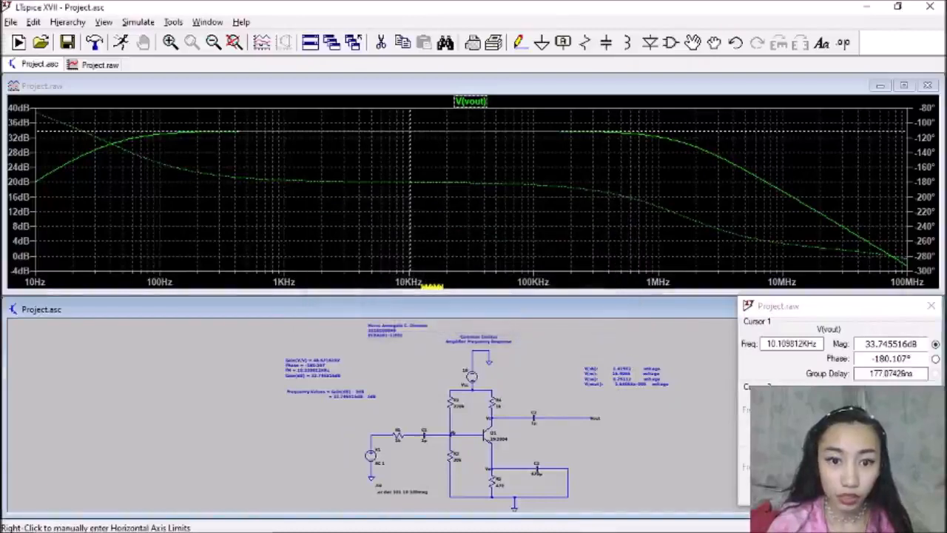
Add a third line '= 30.745516dB' to the Frequency Values comment
right_click(342, 395)
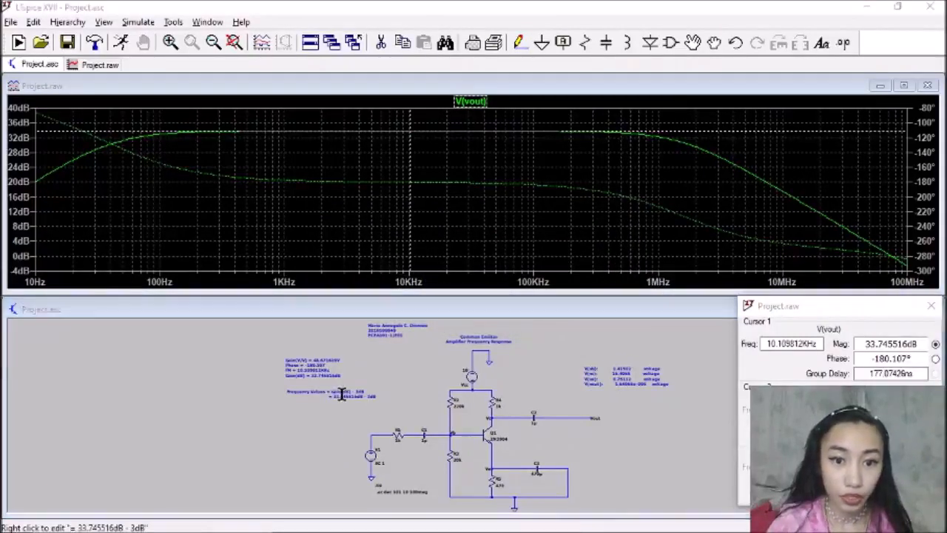
click(459, 286)
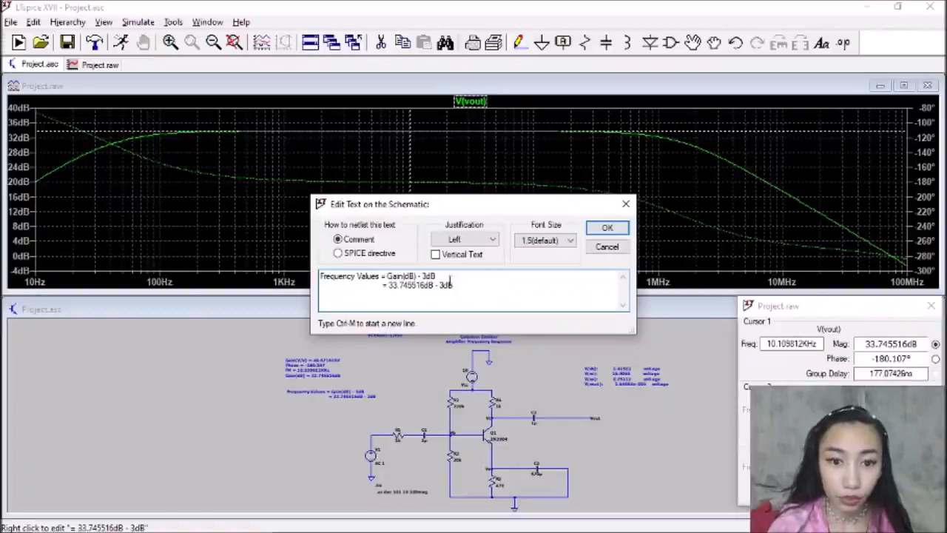
drag(388, 285, 296, 287)
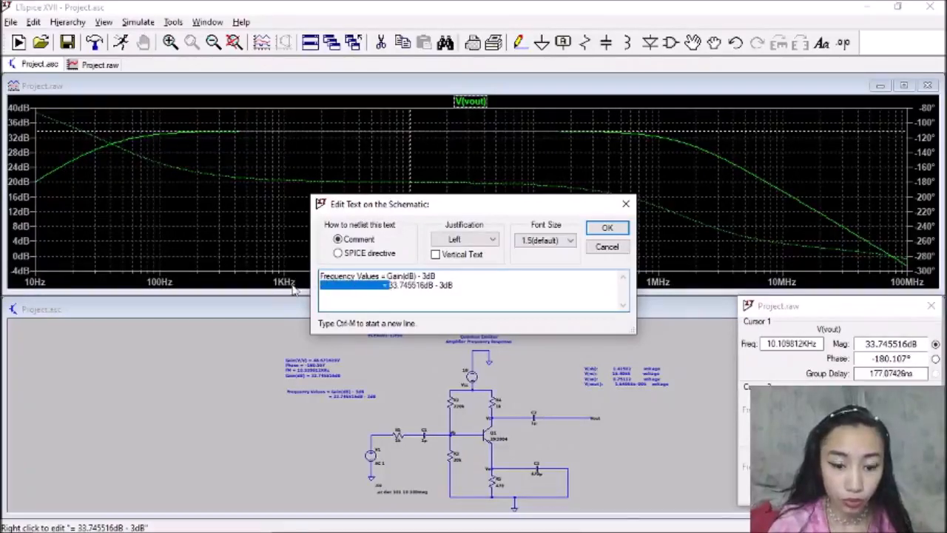
click(349, 295)
text(=)
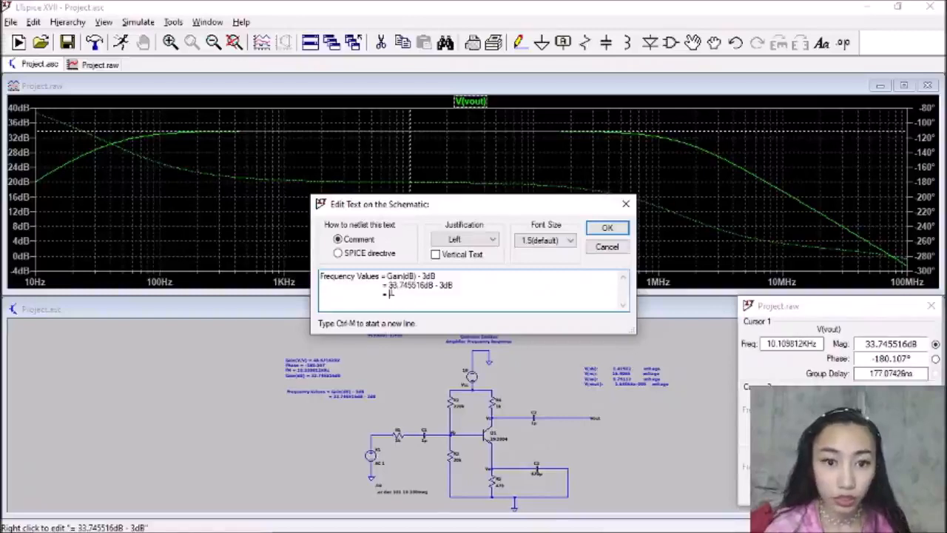
drag(390, 285, 434, 291)
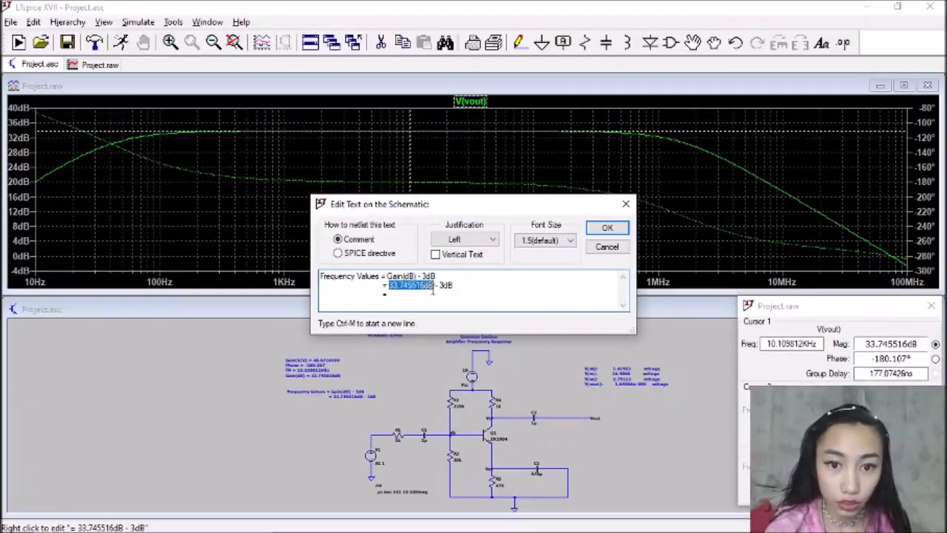
key(ctrl+c)
click(397, 297)
key(ctrl+v)
click(397, 295)
key(BackSpace)
text(0)
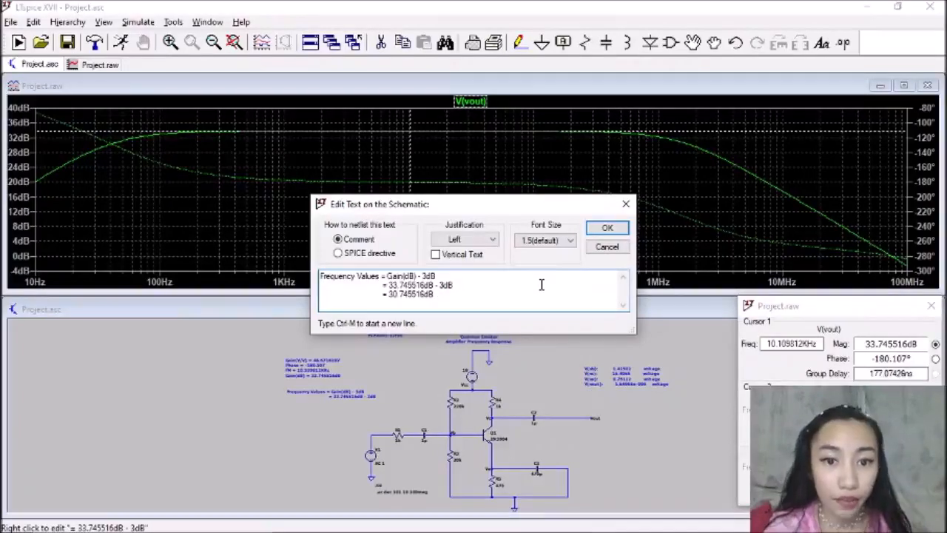
click(607, 227)
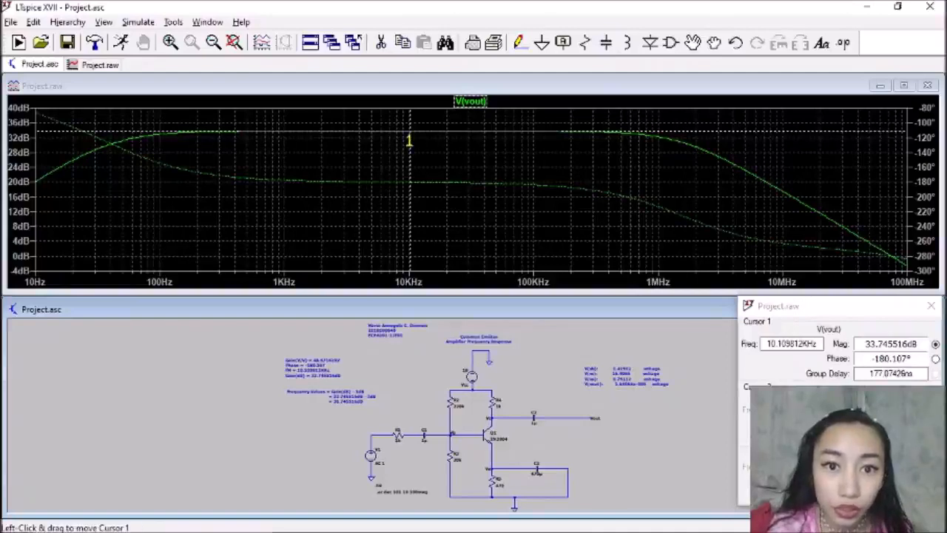
Slide cursor 1 along V(vout) to about 2.78 kHz and open the magnitude axis settings
drag(410, 148, 369, 148)
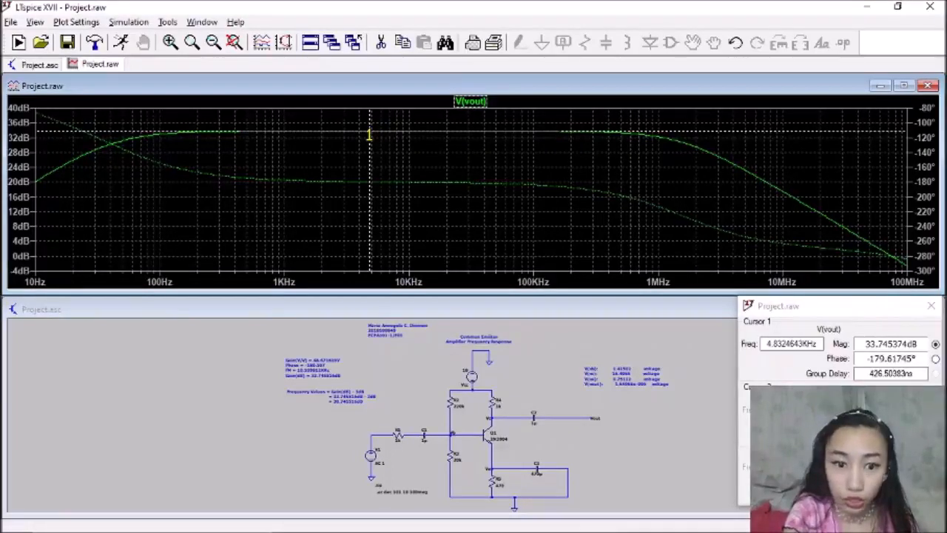
drag(369, 134, 336, 133)
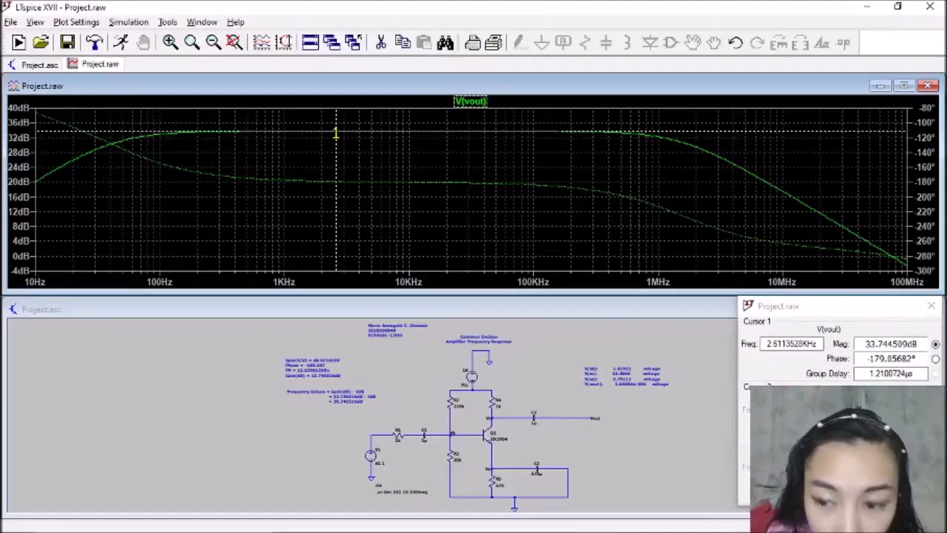
drag(336, 133, 339, 133)
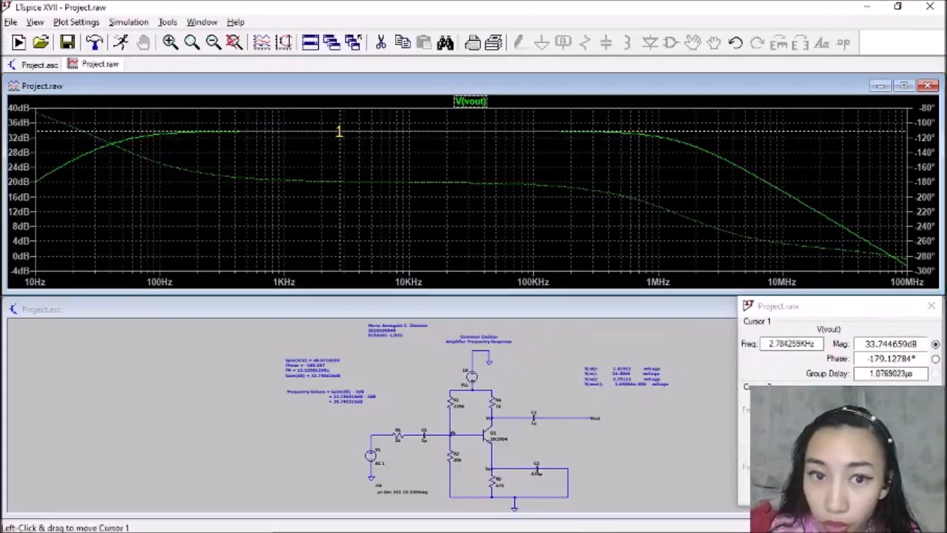
right_click(16, 171)
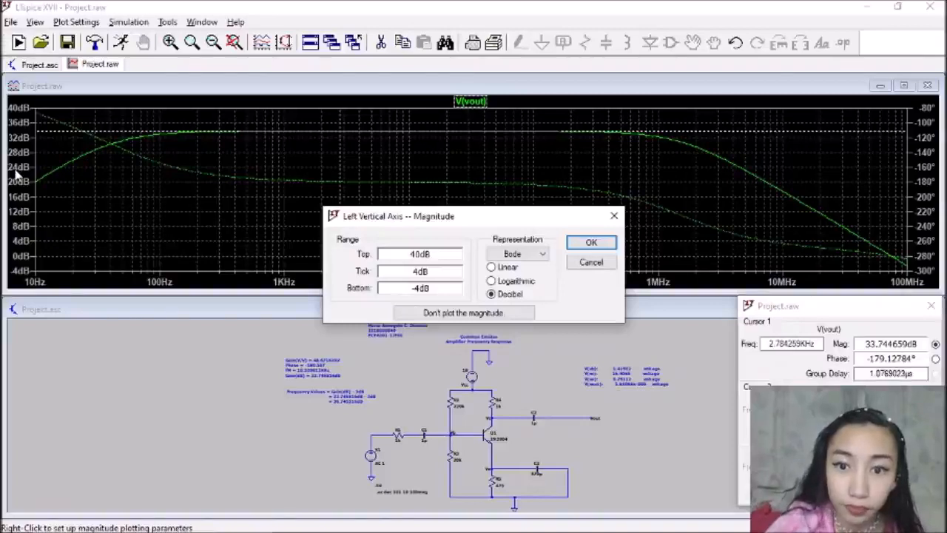
Drag cursor 1 to 44.828201Hz, where V(vout) reads 30.746826dB
click(591, 243)
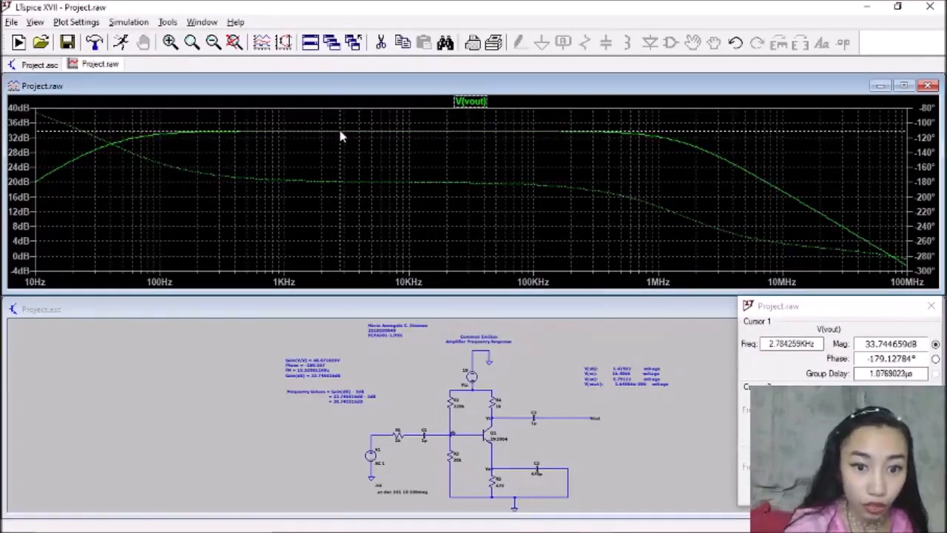
mouse_move(336, 129)
mouse_down()
mouse_move(286, 144)
mouse_move(101, 130)
mouse_move(116, 130)
mouse_up()
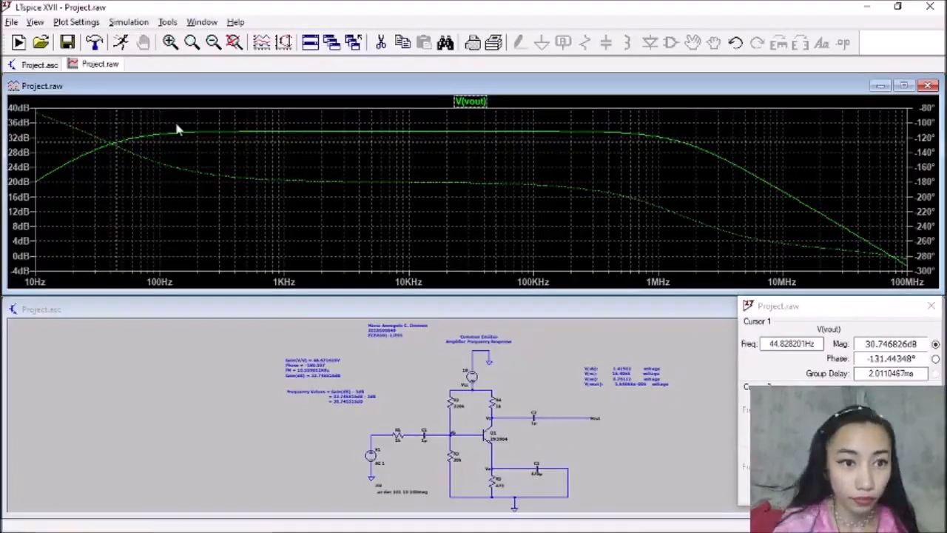
Label the cursor position on the V(vout) plot at 44.828201Hz, 30.746826dB
click(76, 23)
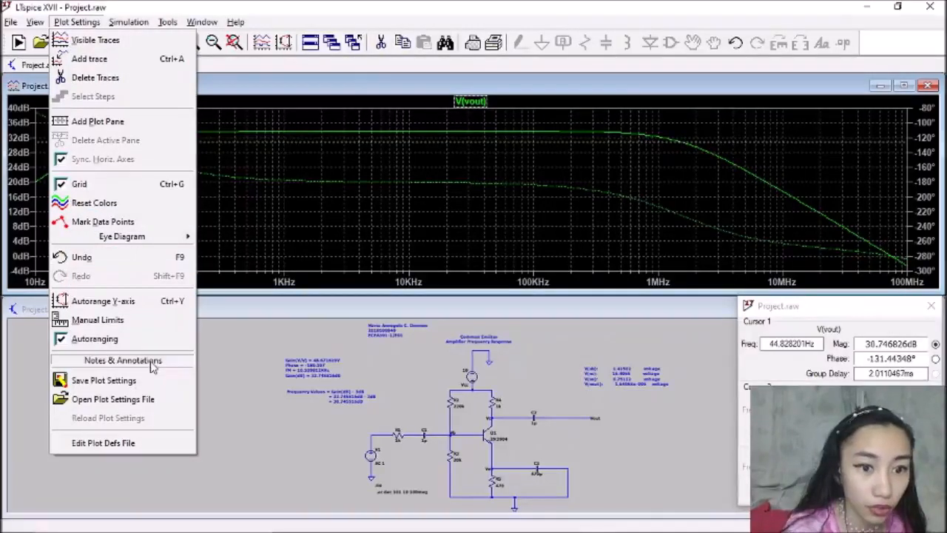
mouse_move(153, 360)
click(259, 190)
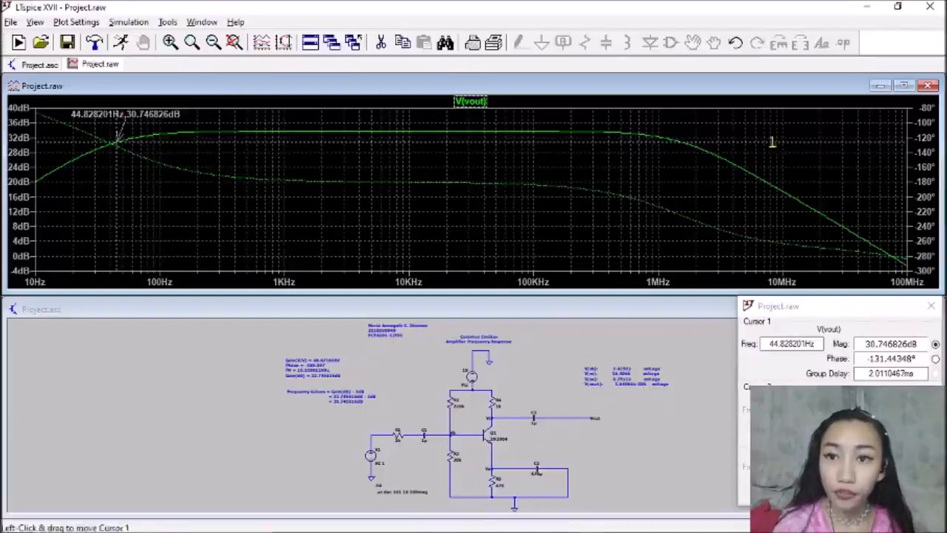
Select the cursor's 44.828201Hz frequency reading for copying
click(666, 310)
click(806, 343)
double_click(807, 342)
key(ctrl+c)
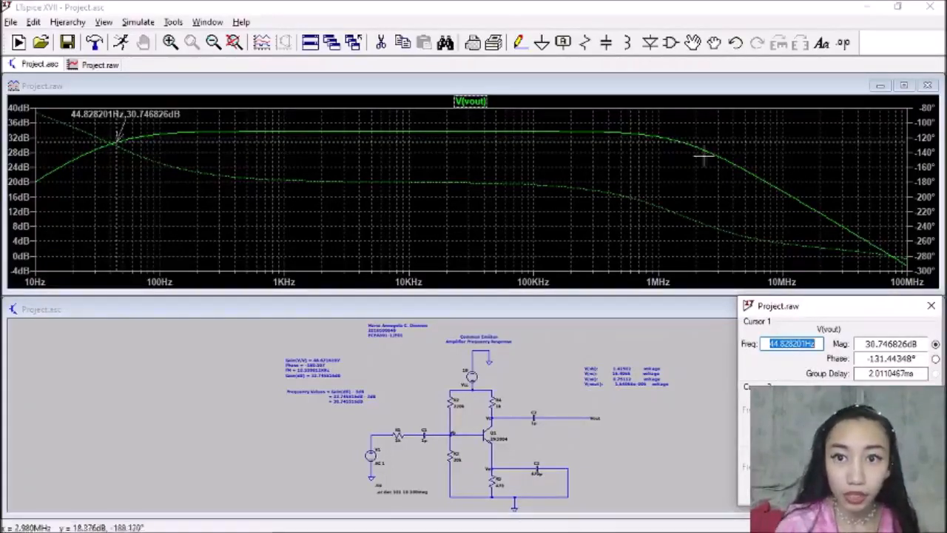
Add the comment 'FL = 44.828201Hz' below the Frequency Values note
click(822, 43)
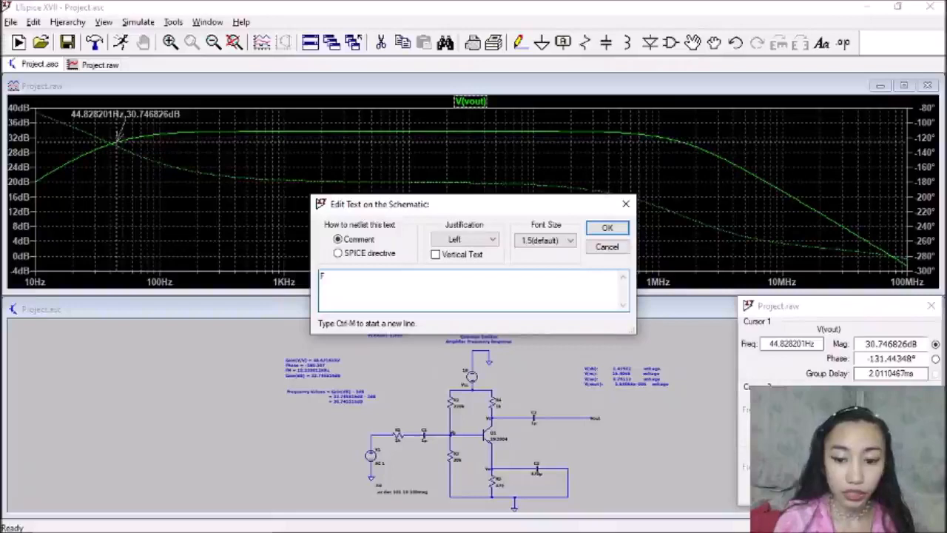
text(FL =)
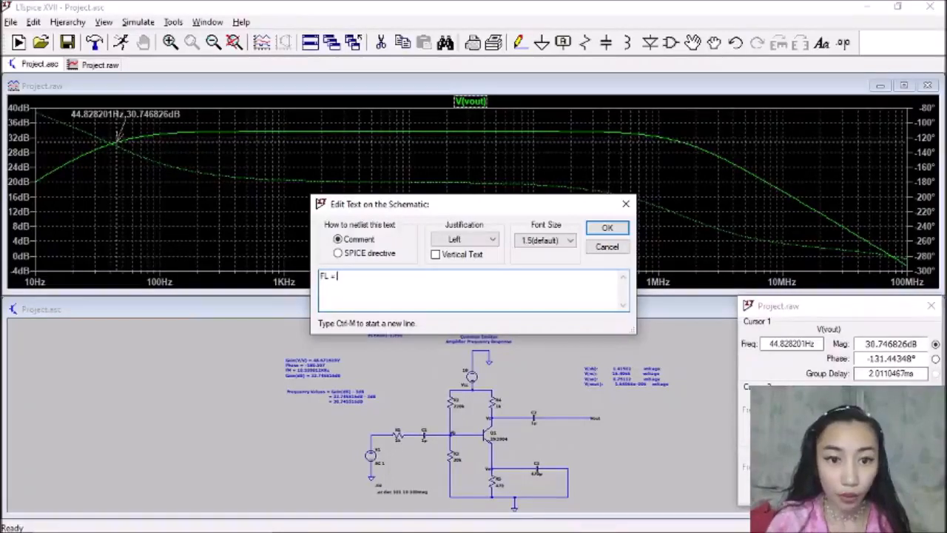
key(ctrl+v)
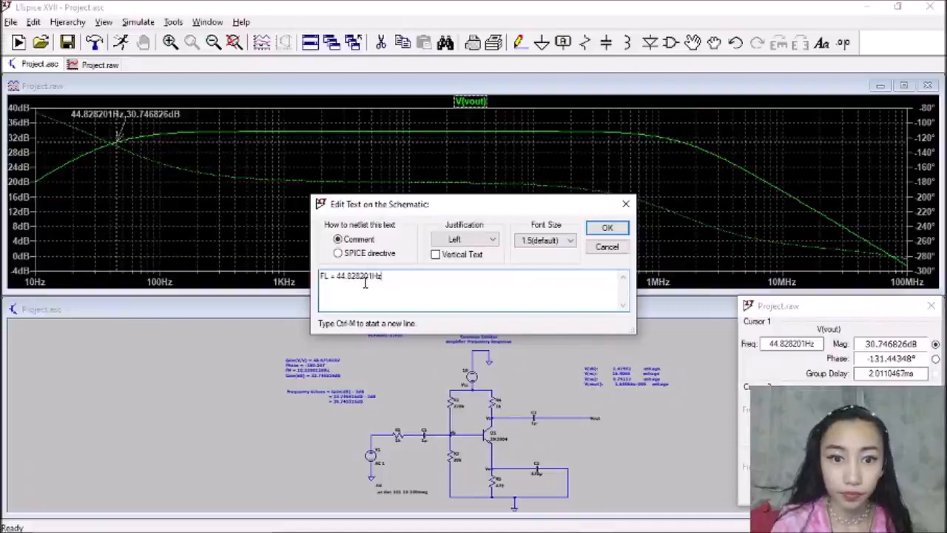
key(Return)
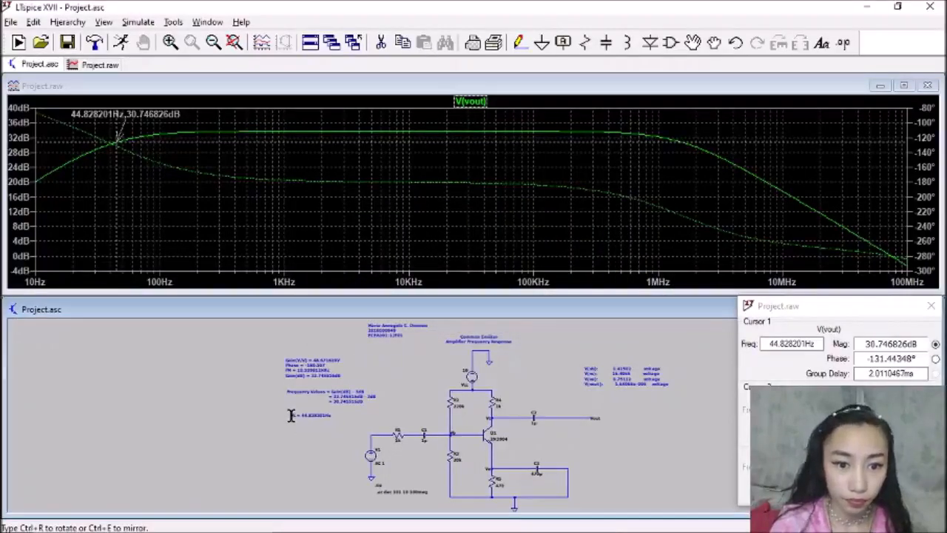
click(288, 415)
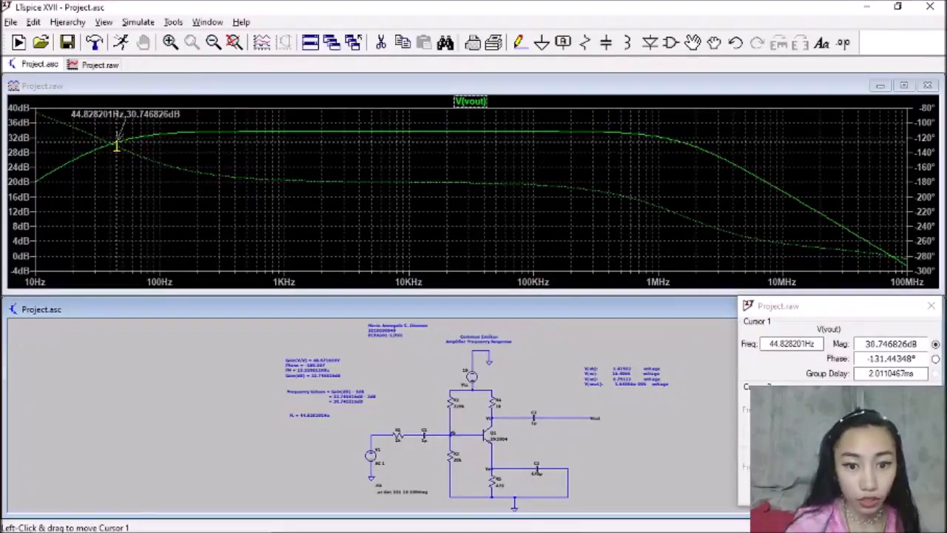
Move cursor 1 along V(vout) to 1.549299MHz, 30.731526dB, near the upper −3dB point
drag(116, 146, 681, 155)
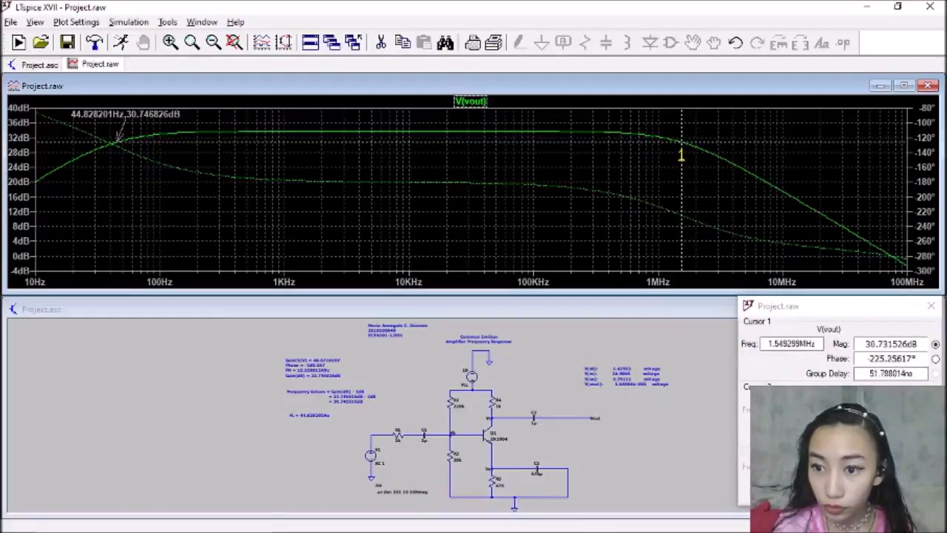
click(82, 24)
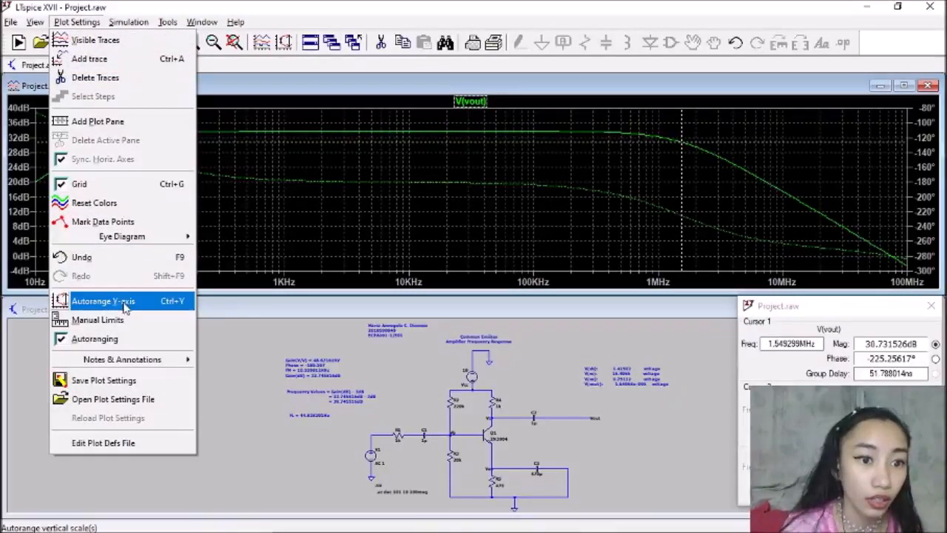
Label the 1.549299MHz, 30.731526dB cursor point on the plot and select its frequency reading
mouse_move(137, 366)
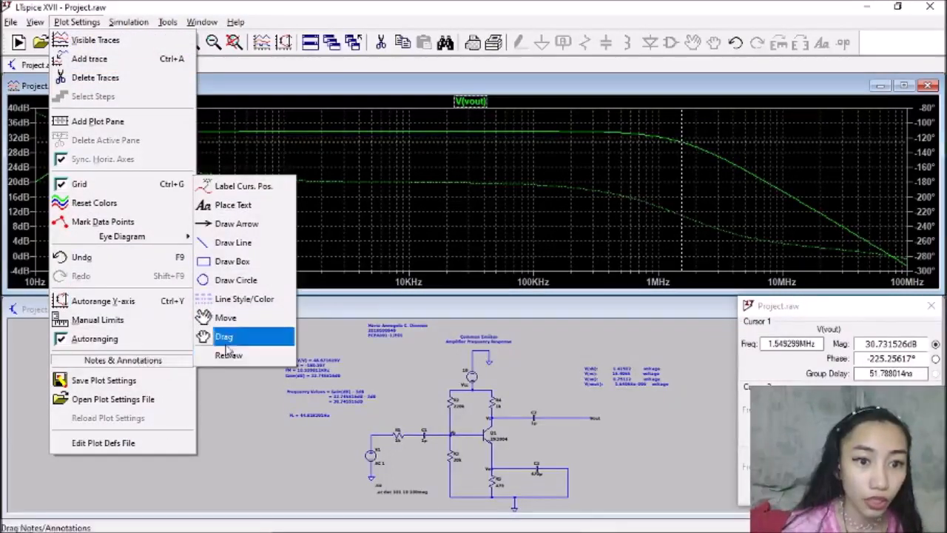
click(236, 187)
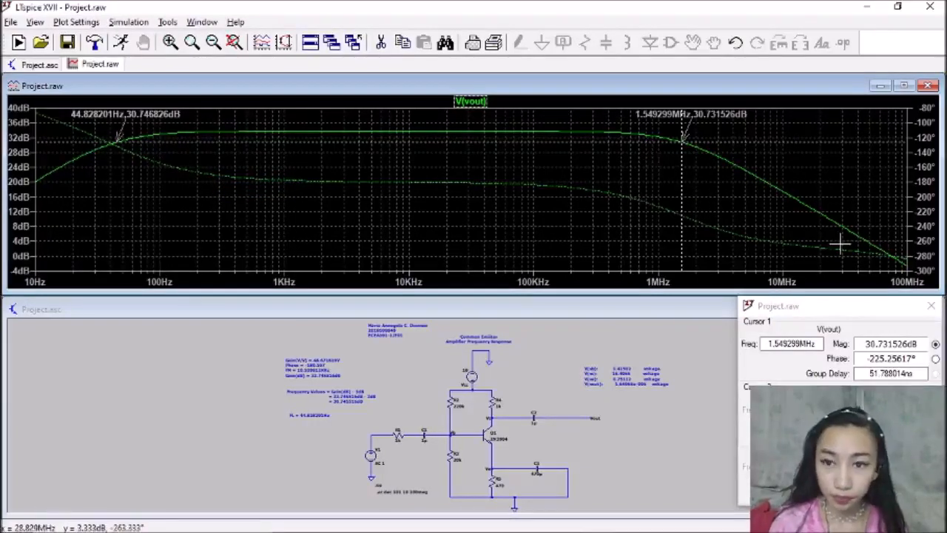
double_click(796, 344)
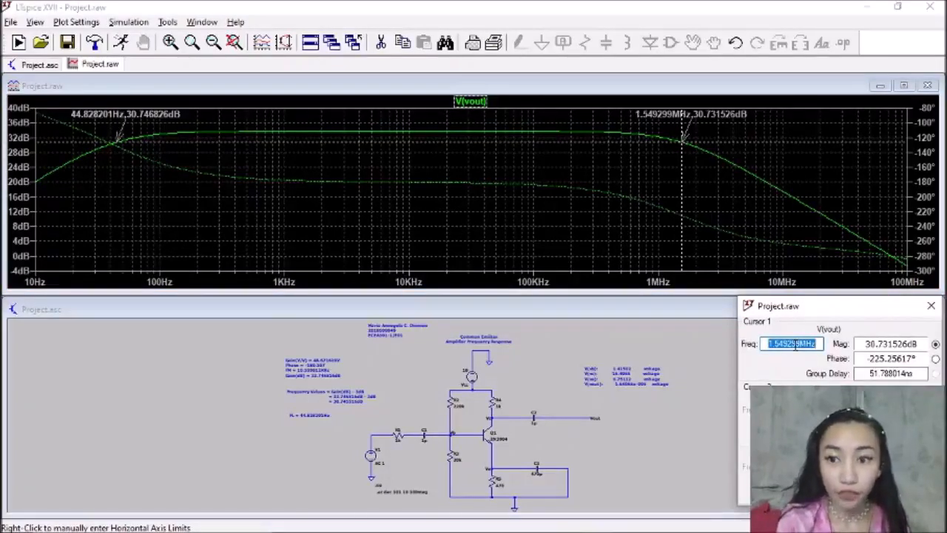
Add a second line, 'FH = 1.549299MHz', to the FL note
click(305, 416)
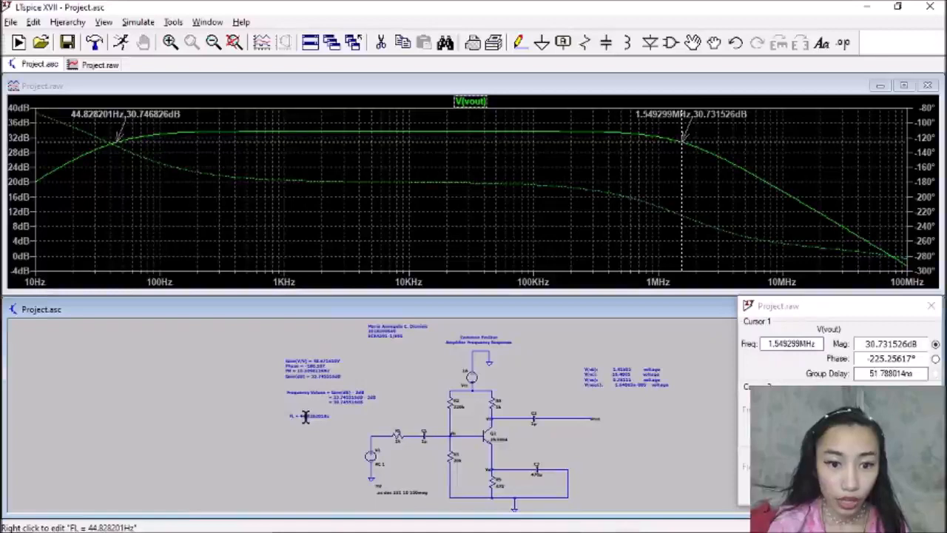
right_click(305, 416)
click(414, 280)
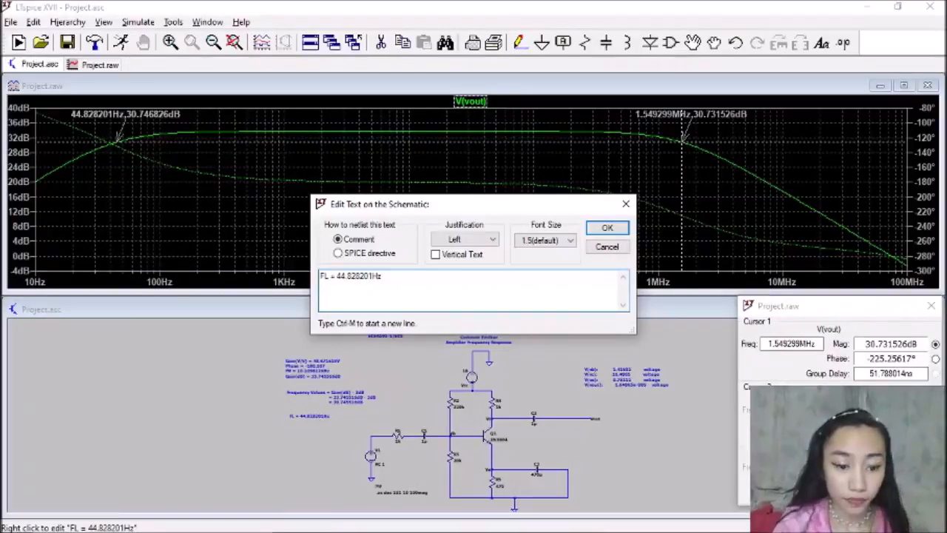
text(H = 1.549299MHz)
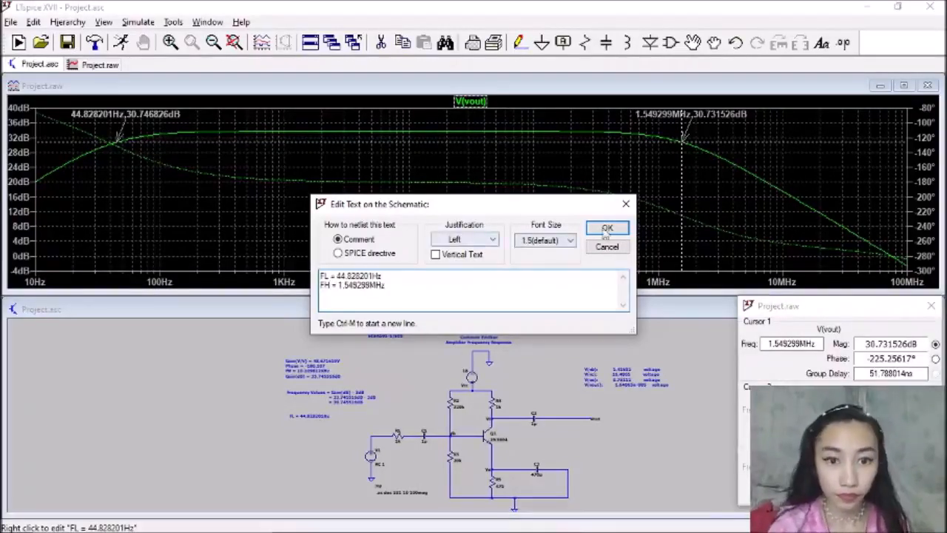
click(607, 227)
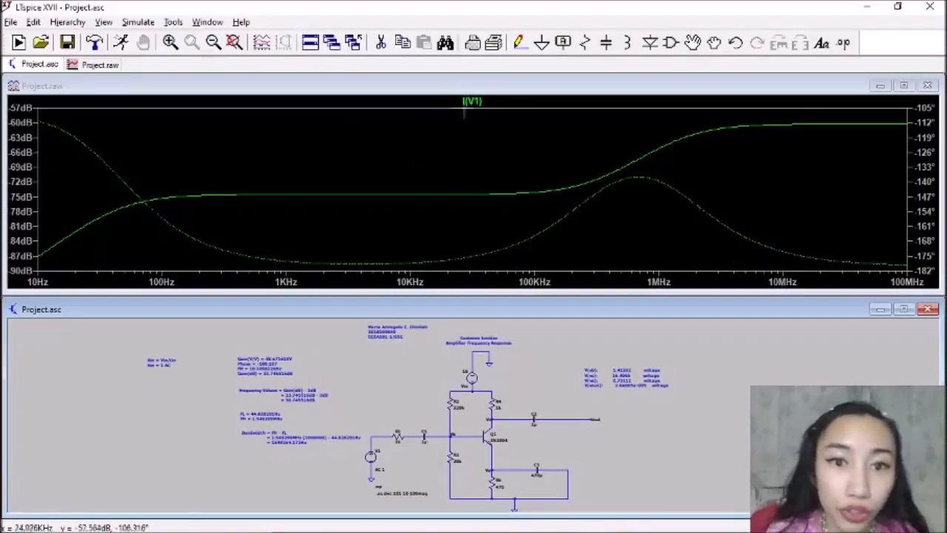
Change the plotted I(V1) trace expression to 1/I(V1)
right_click(473, 102)
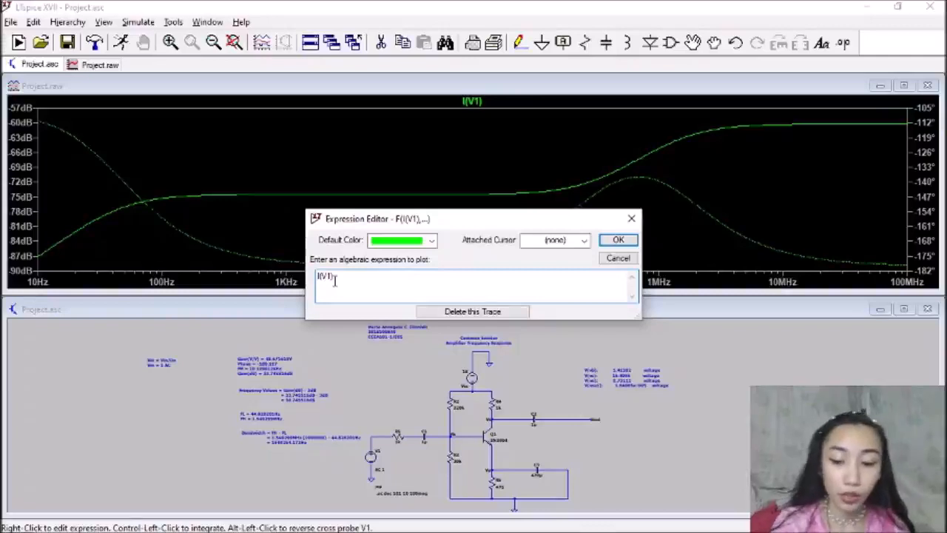
key(Home)
text(1/)
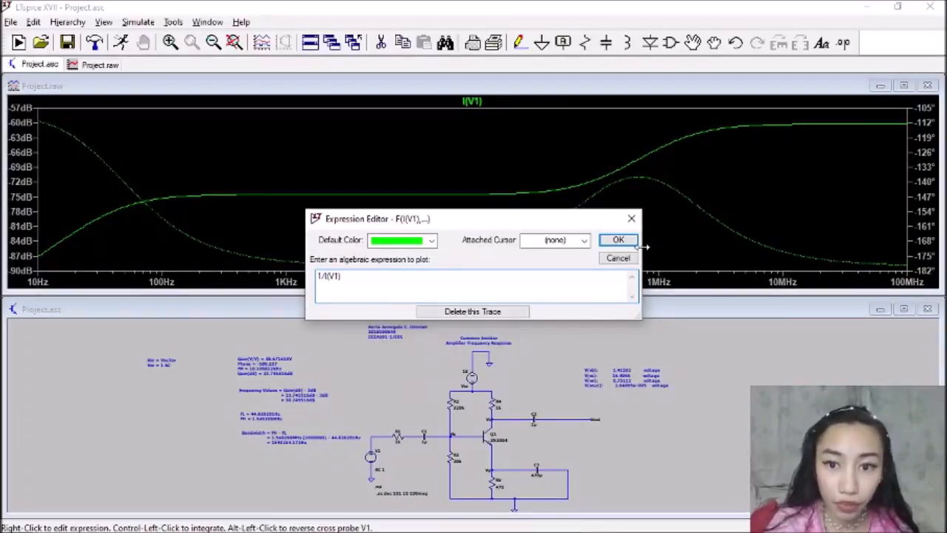
click(618, 240)
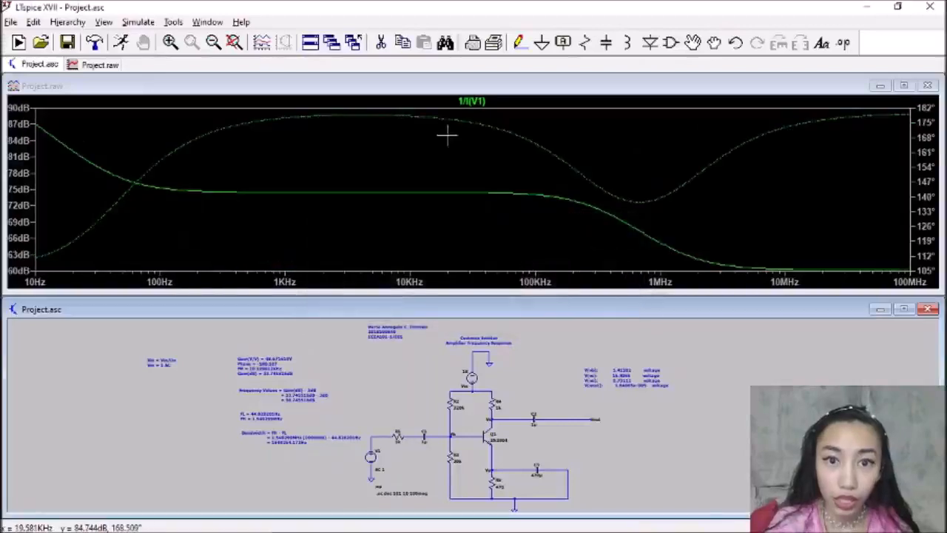
Switch the left magnitude axis to linear and put a cursor on the 1/I(V1) trace
right_click(14, 154)
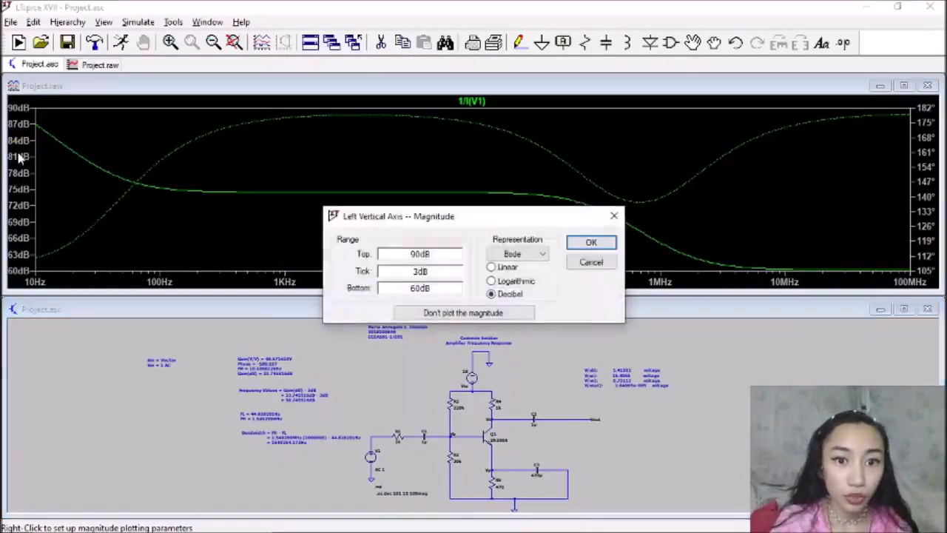
click(505, 271)
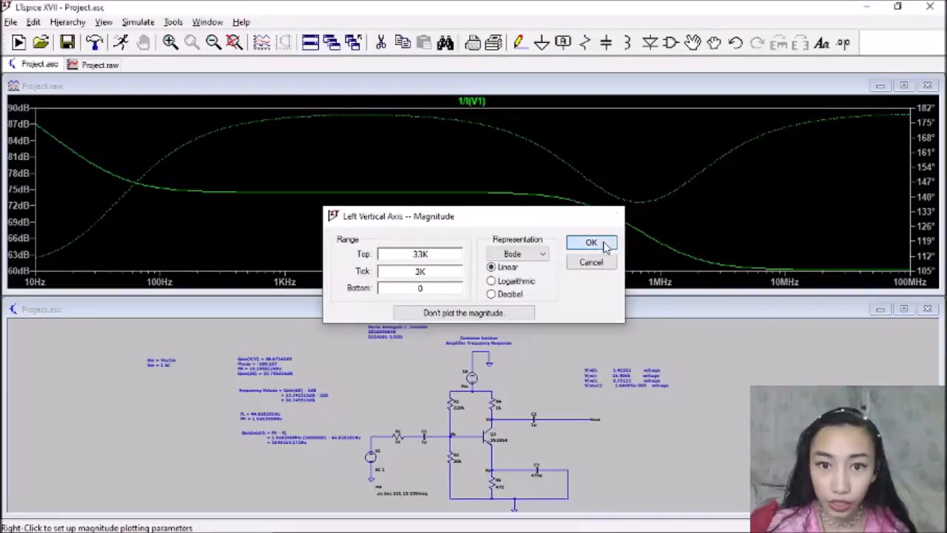
click(601, 244)
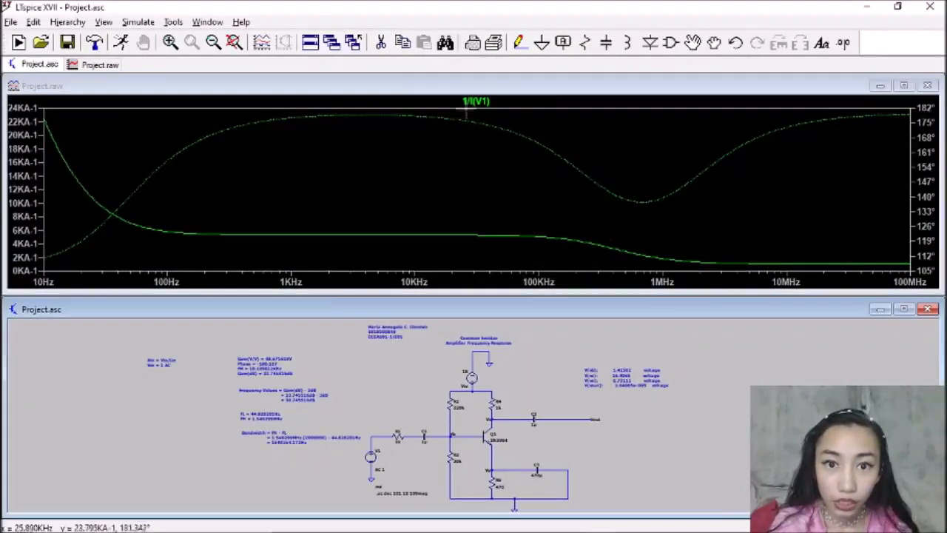
click(476, 100)
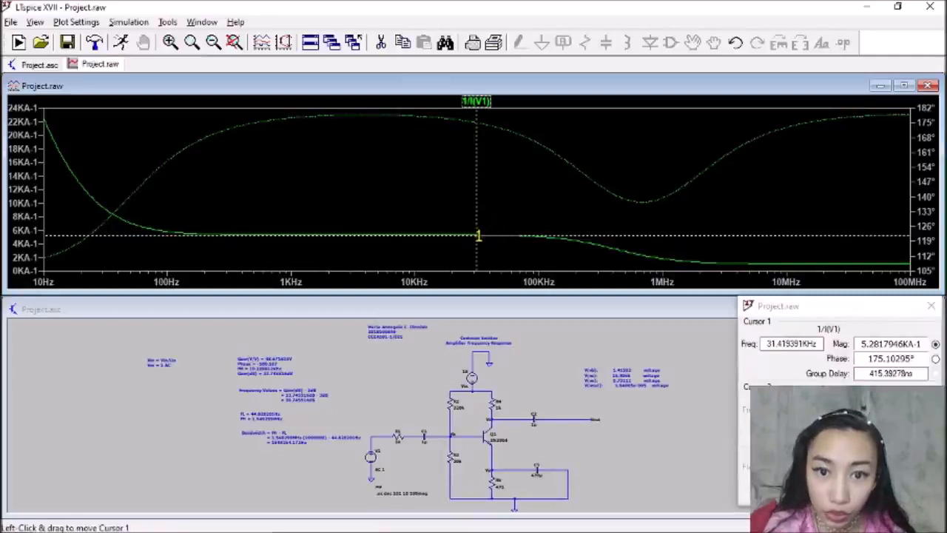
Set cursor 1 on 1/I(V1) to 10.092603KHz (5.3067758KA-1) and copy the frequency
drag(477, 237, 416, 231)
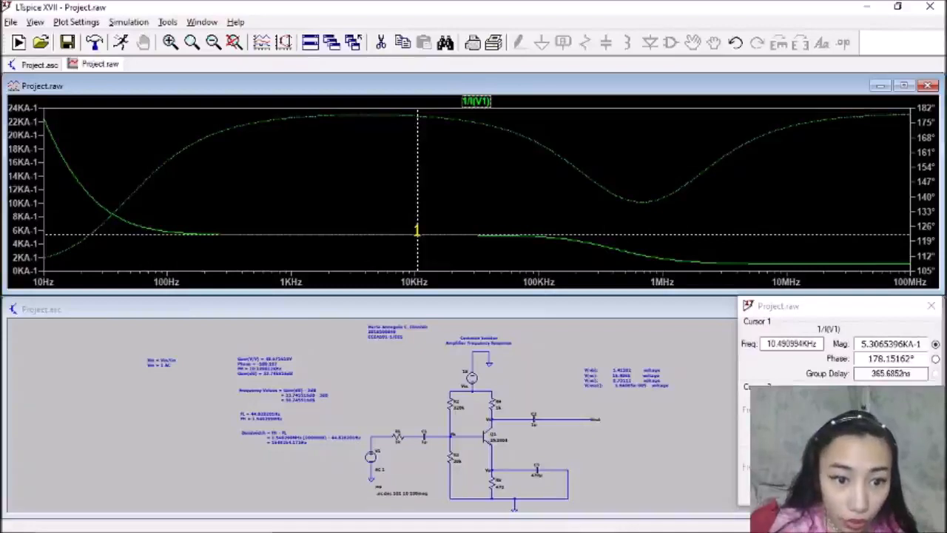
drag(416, 231, 415, 229)
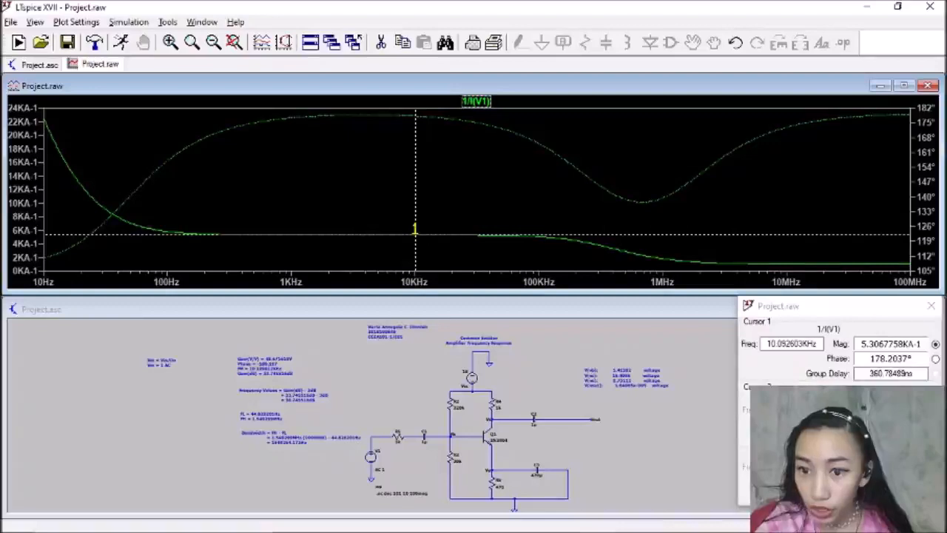
drag(415, 229, 415, 230)
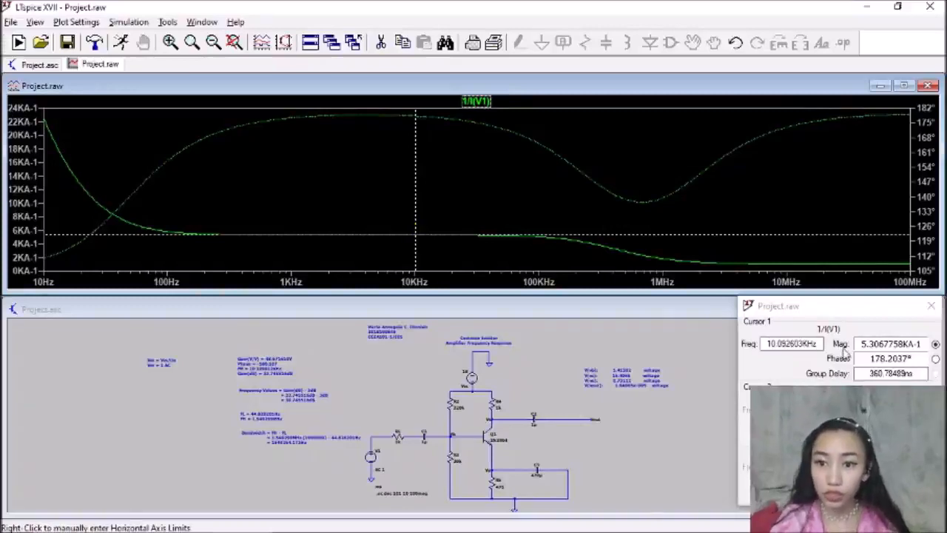
double_click(790, 344)
key(ctrl+c)
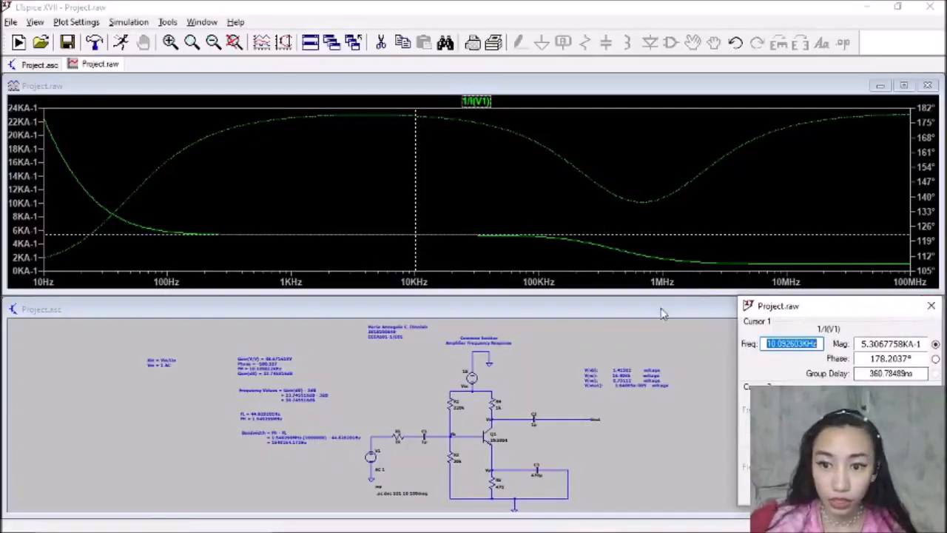
click(714, 318)
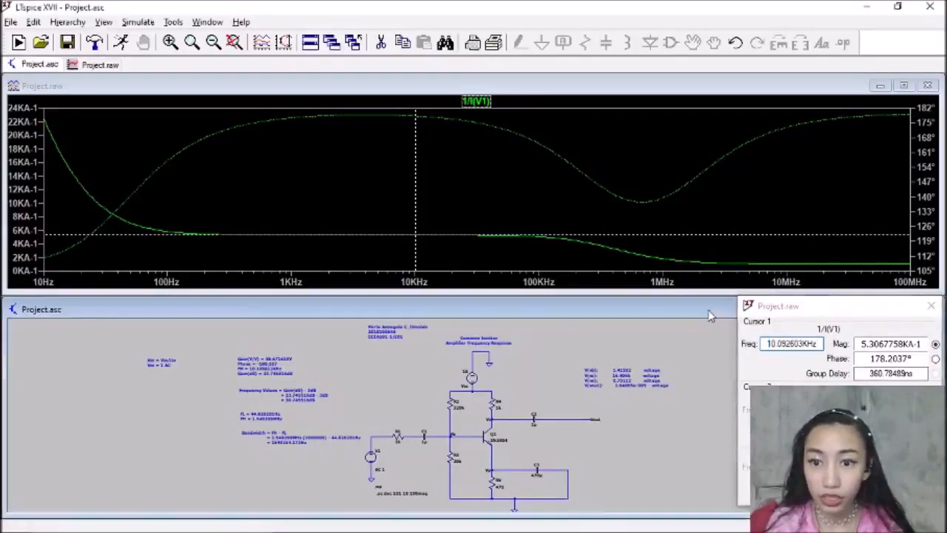
Place a new note 'Freq = 10.092603KHz' at the schematic's left side
click(821, 43)
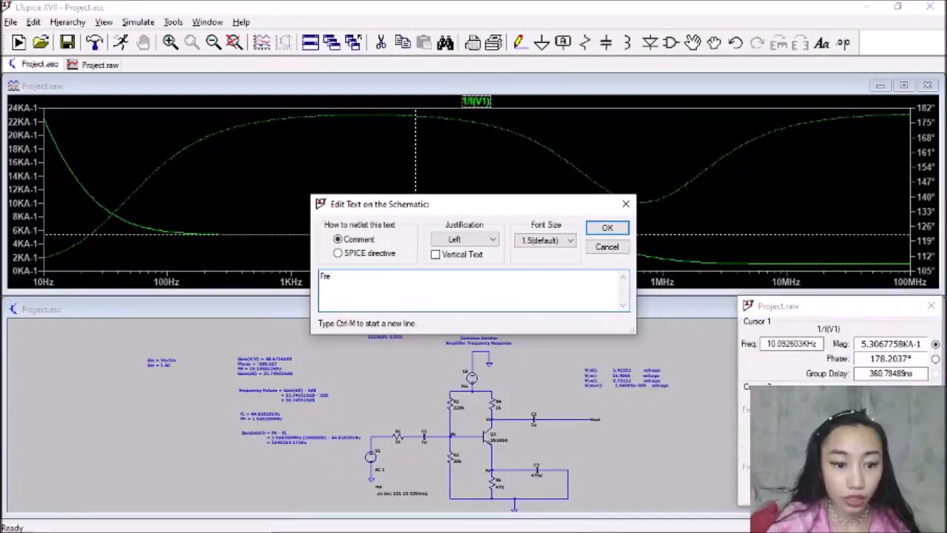
key(ctrl+v)
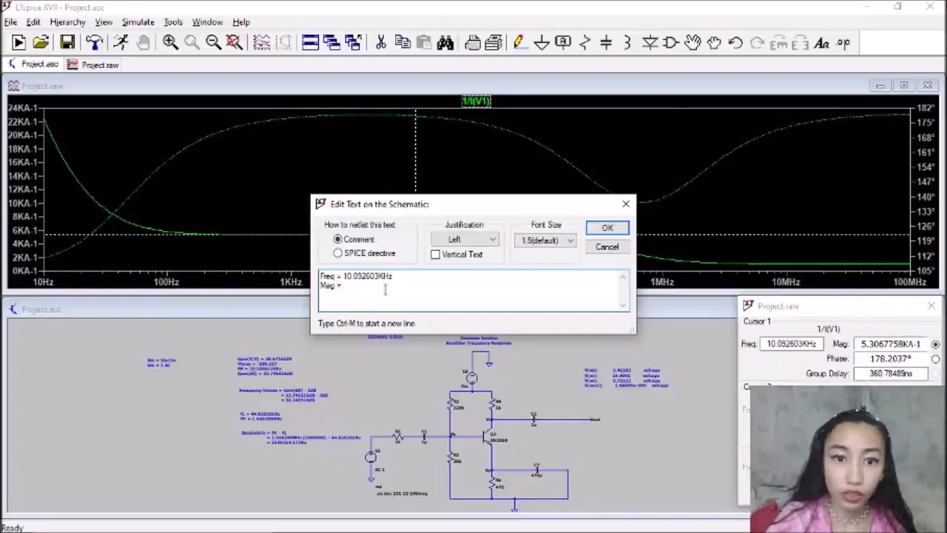
click(608, 232)
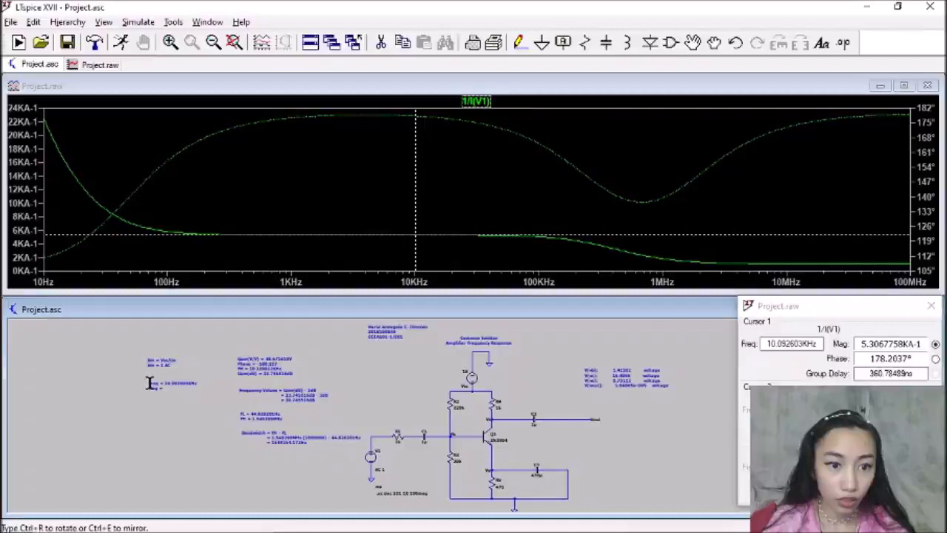
click(148, 382)
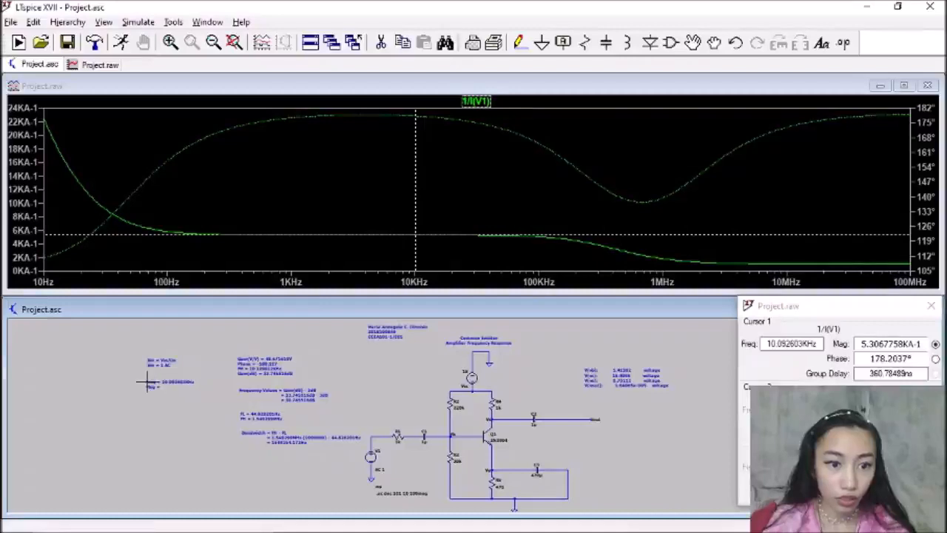
Copy the 5.3067758KA-1 magnitude and add it to the note as 'Mag = 5.3067758KA-1'
click(898, 344)
double_click(898, 344)
key(ctrl+c)
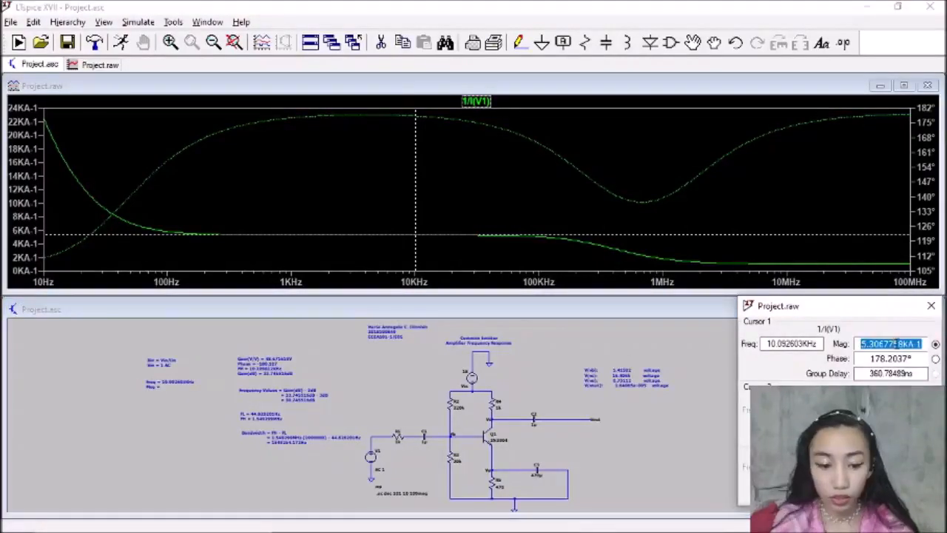
click(152, 384)
right_click(152, 384)
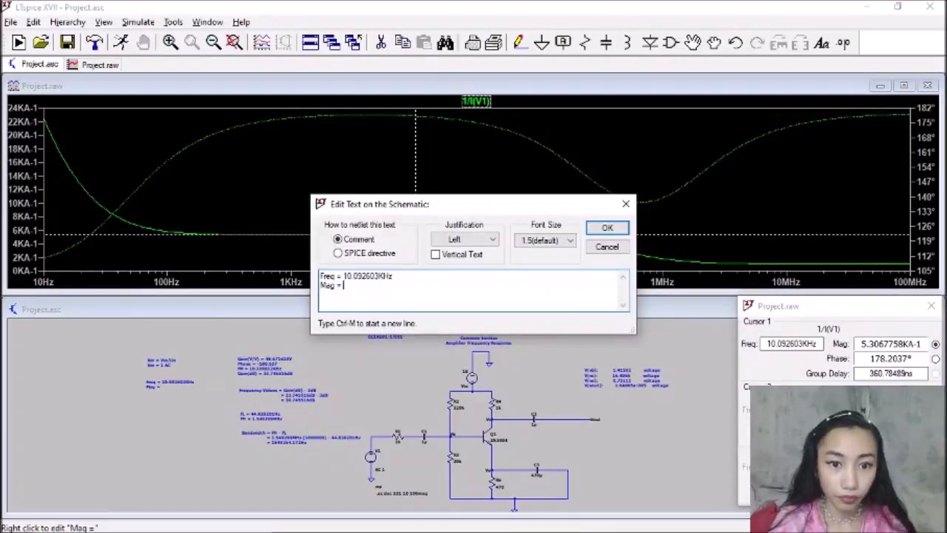
key(ctrl+v)
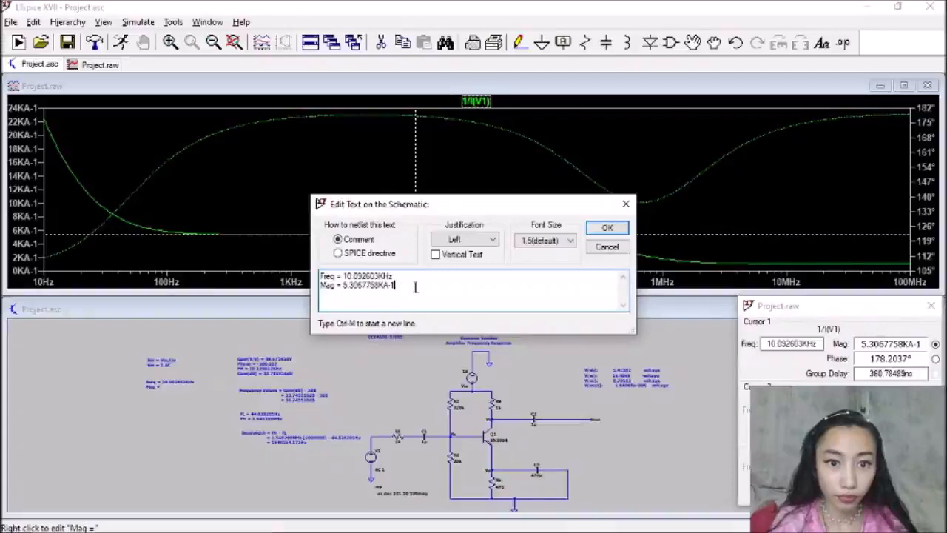
click(605, 228)
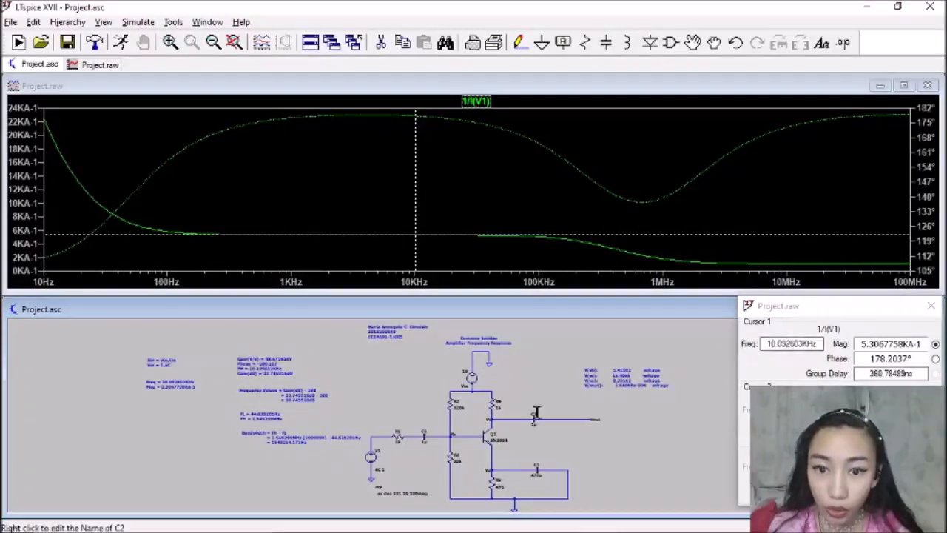
Move the AC 1 source V1 from the input to beside the amplifier's output
scroll(334, 443, up, 5)
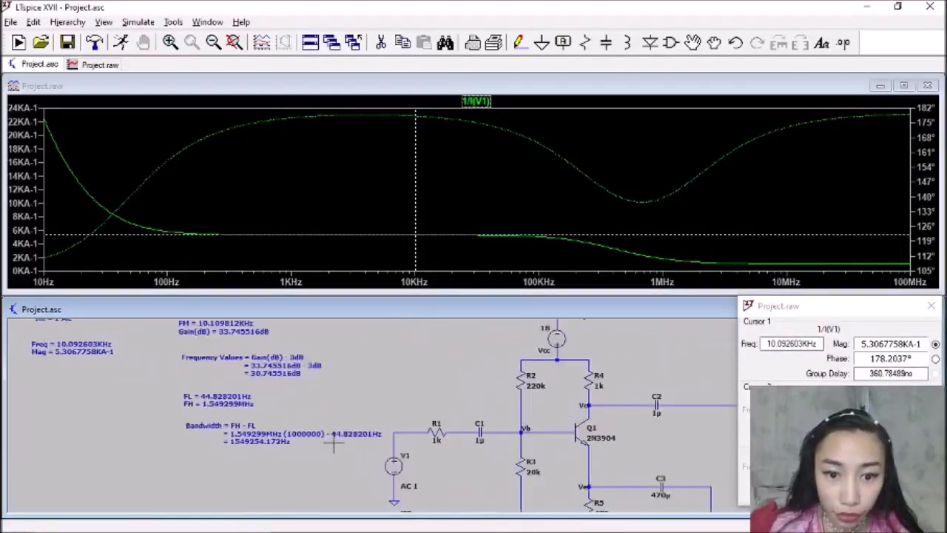
scroll(334, 442, up, 1)
click(693, 43)
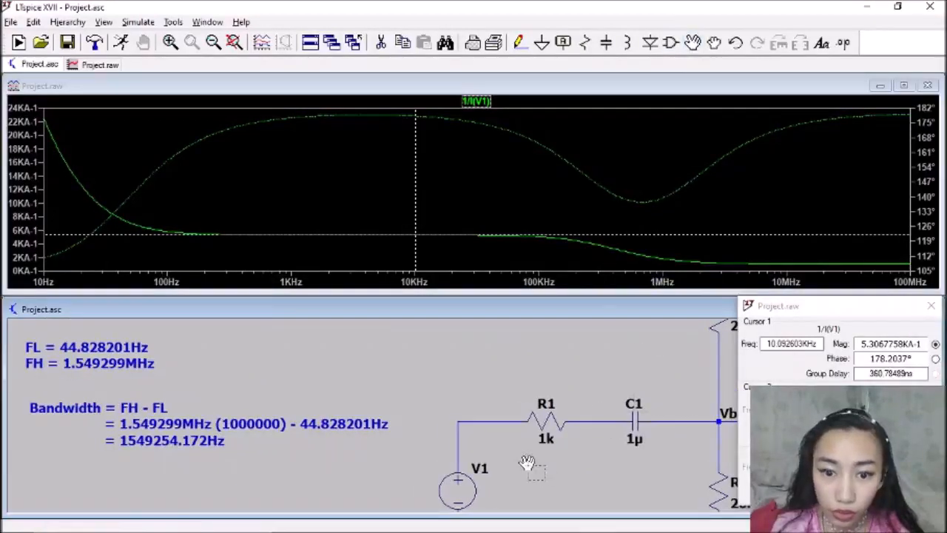
scroll(527, 464, down, 4)
click(234, 43)
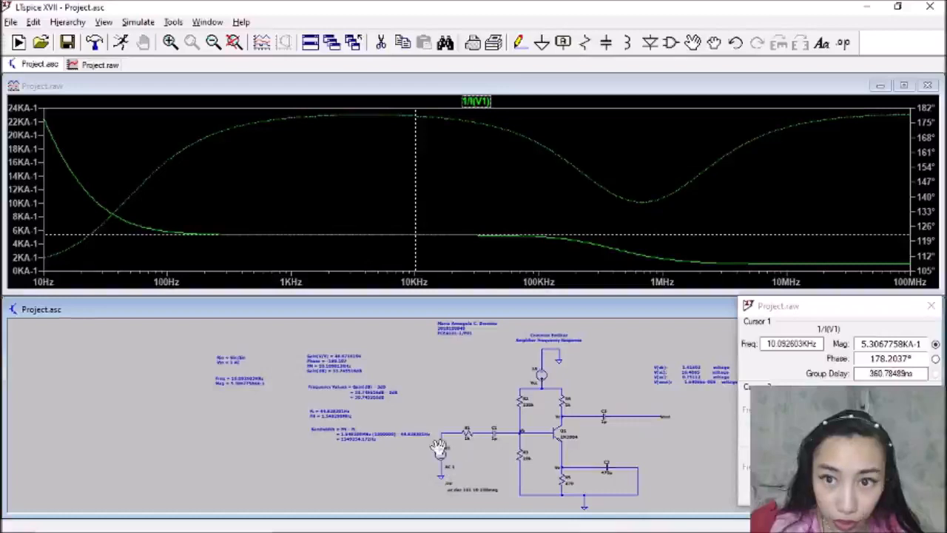
drag(435, 440, 454, 482)
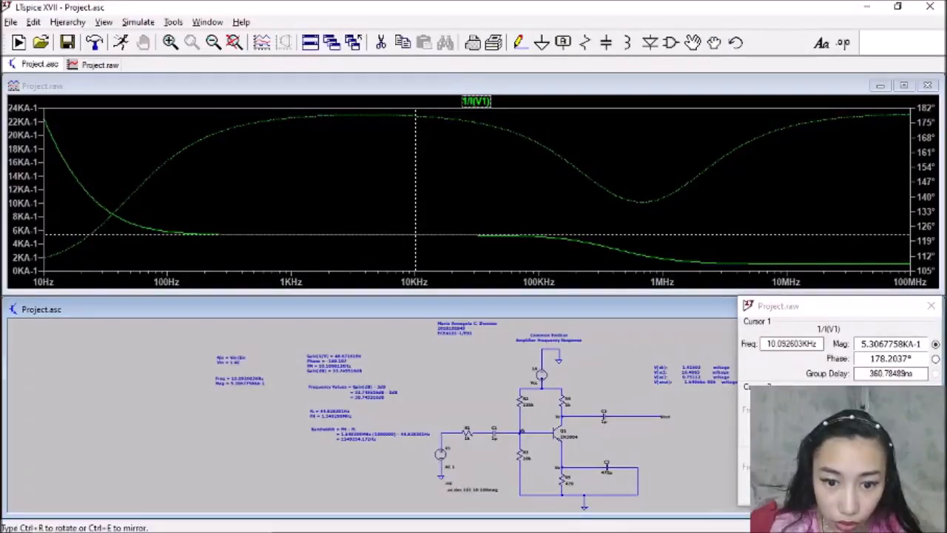
key(Escape)
click(693, 43)
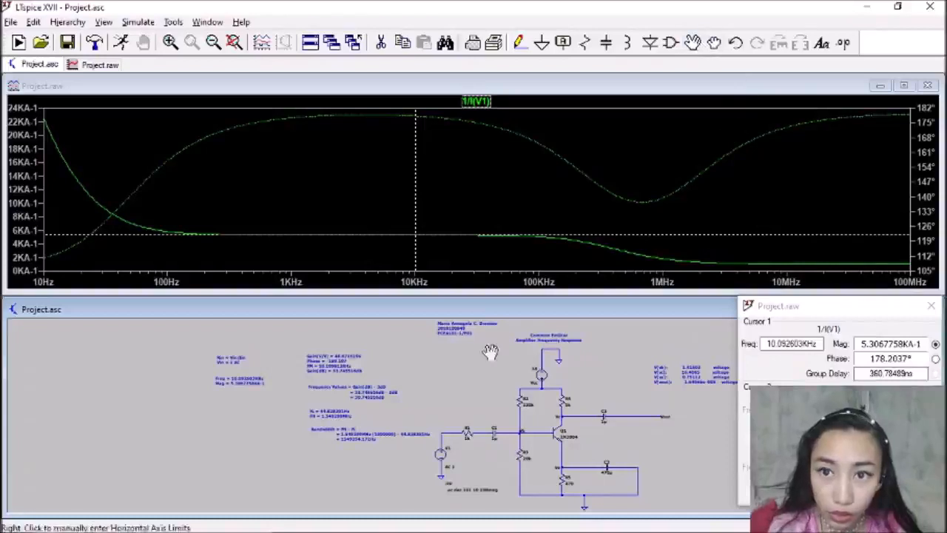
drag(437, 442, 460, 482)
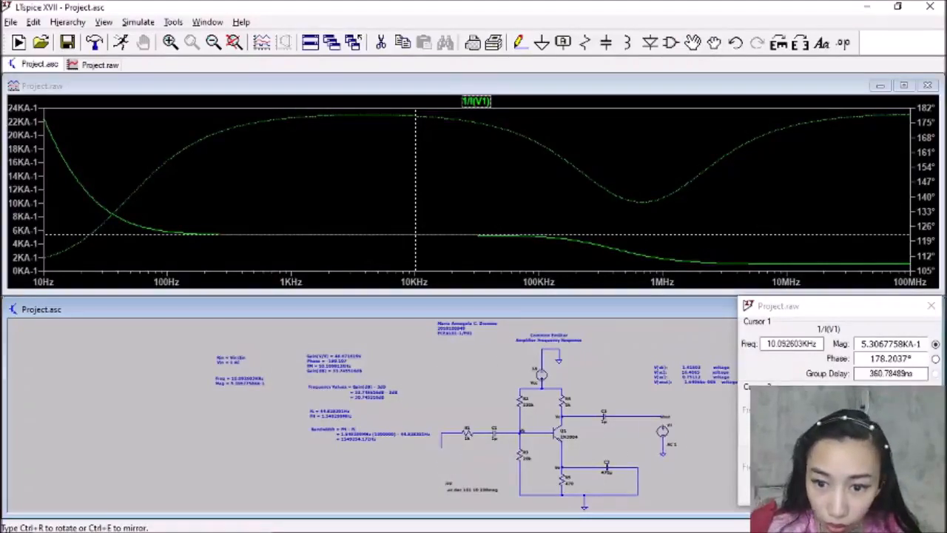
click(663, 436)
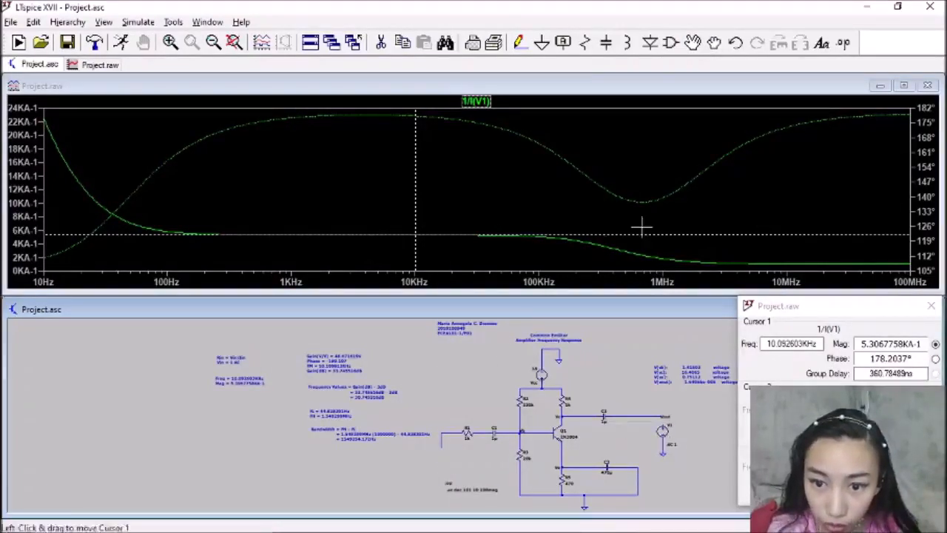
Wire the output capacitor's lead to V1
click(520, 43)
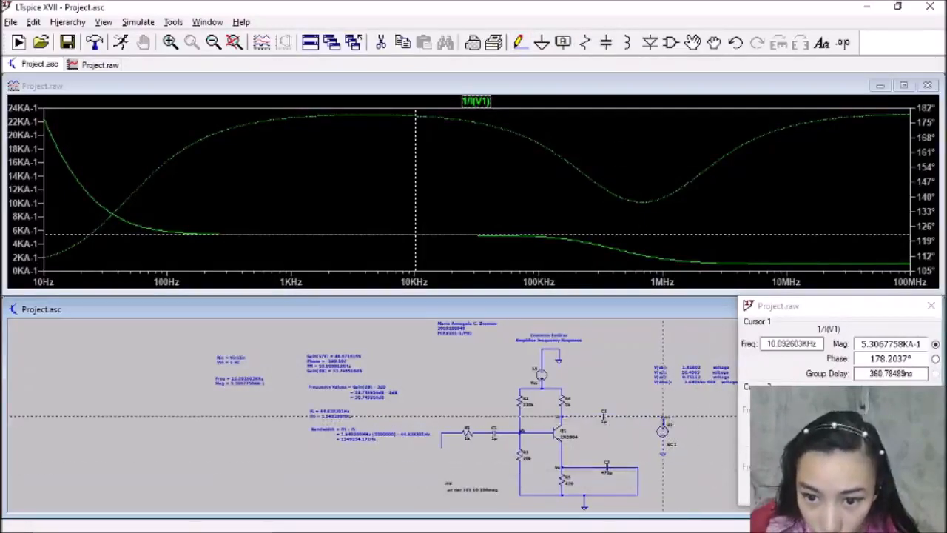
click(661, 416)
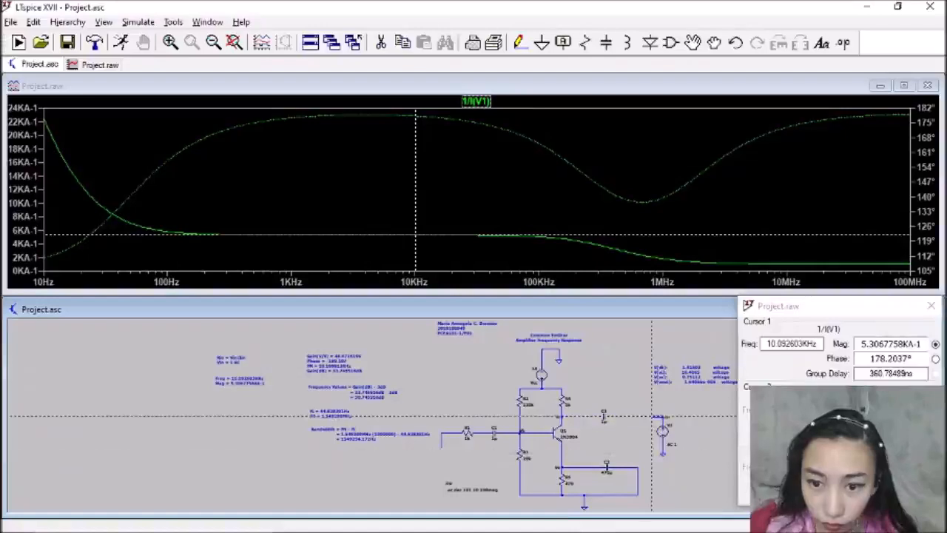
key(Escape)
scroll(640, 438, up, 5)
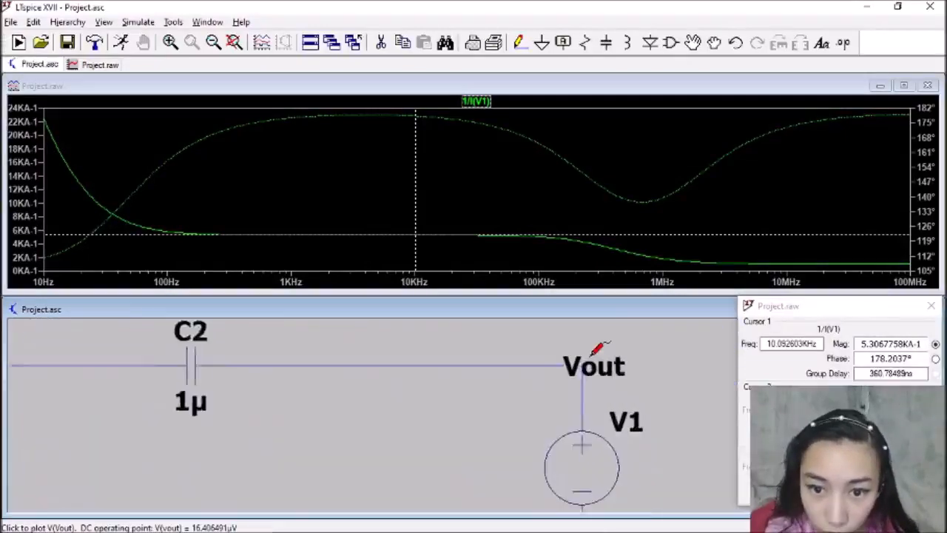
Wire the Vout node to V1's top wire and capacitor C2
click(590, 366)
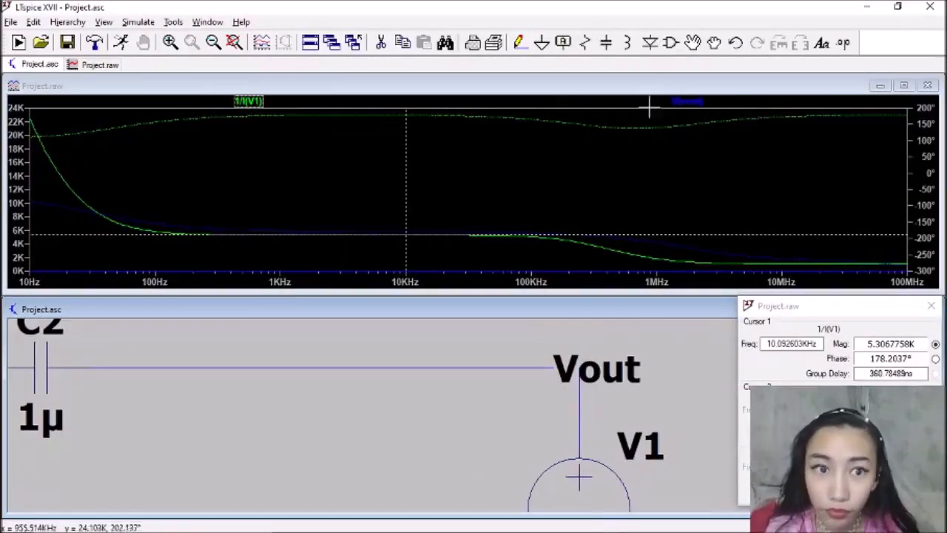
click(519, 43)
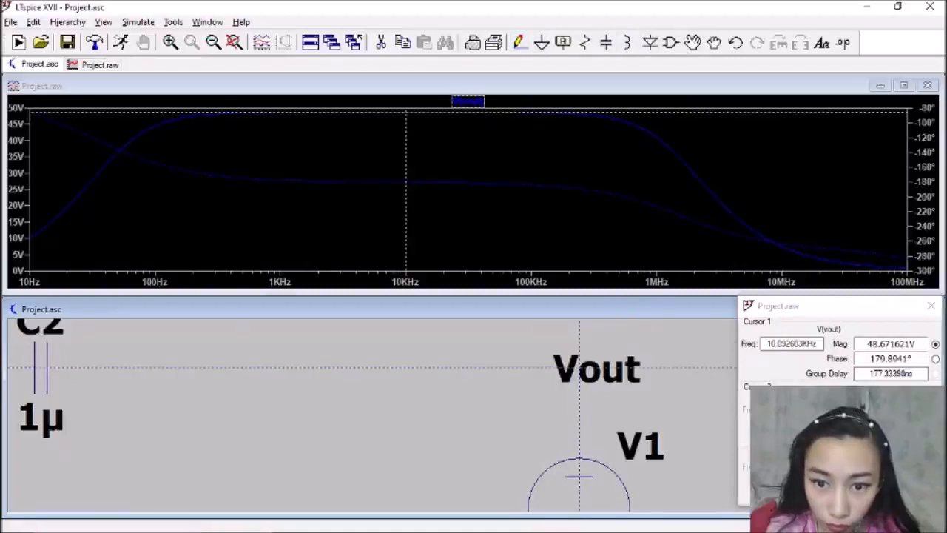
click(579, 368)
click(553, 368)
click(580, 368)
click(47, 368)
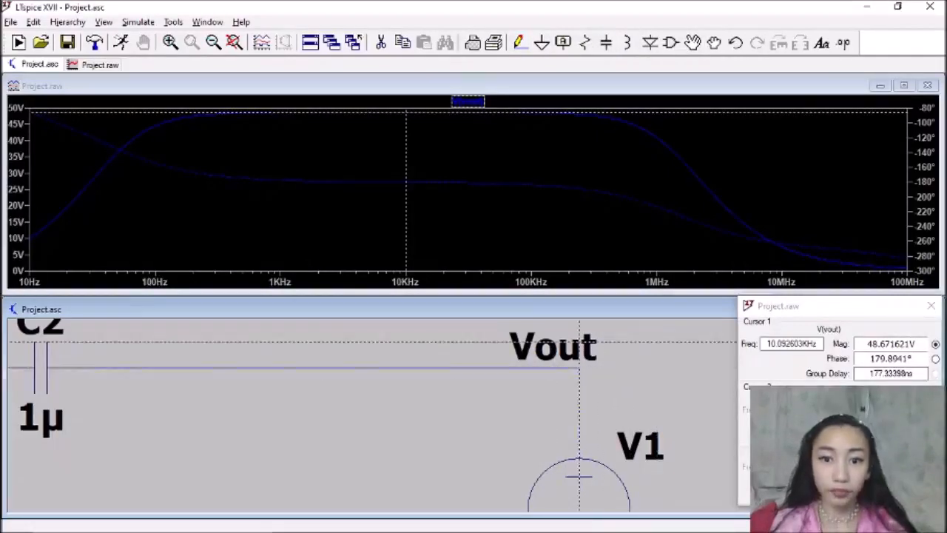
click(236, 43)
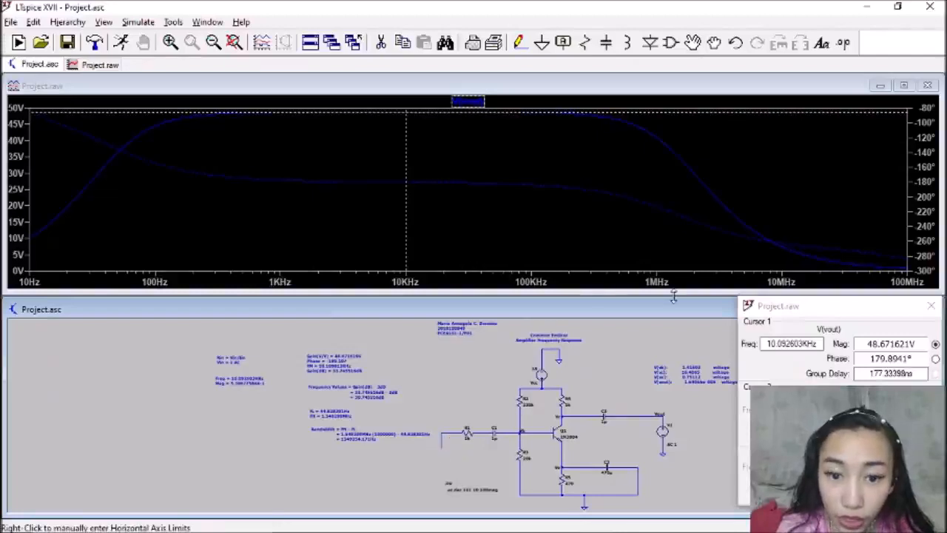
Ground the input end, close the old Project.raw plot and rerun the simulation
click(542, 43)
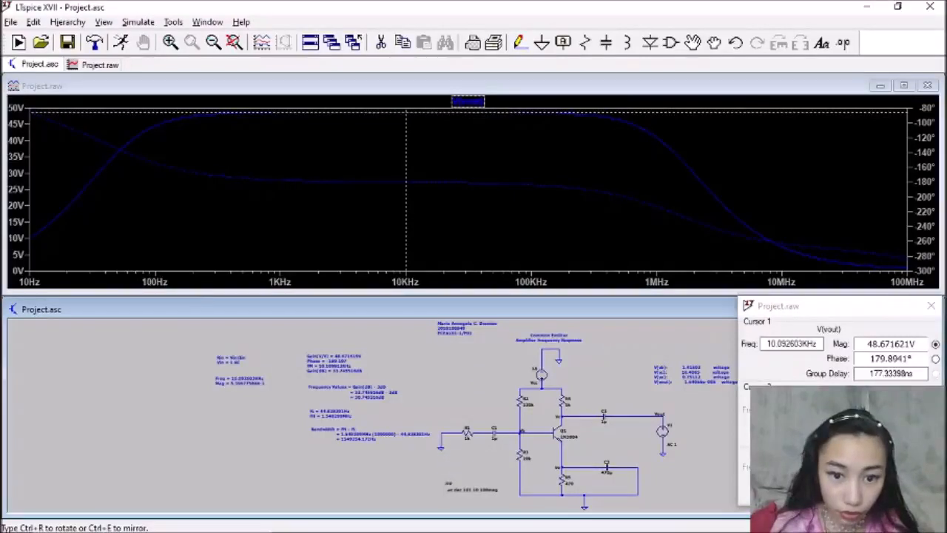
key(Escape)
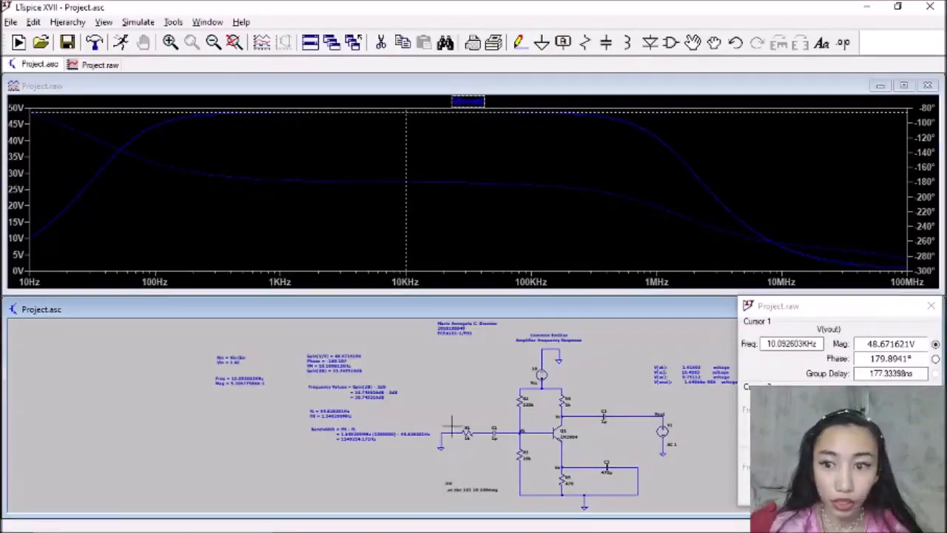
click(928, 87)
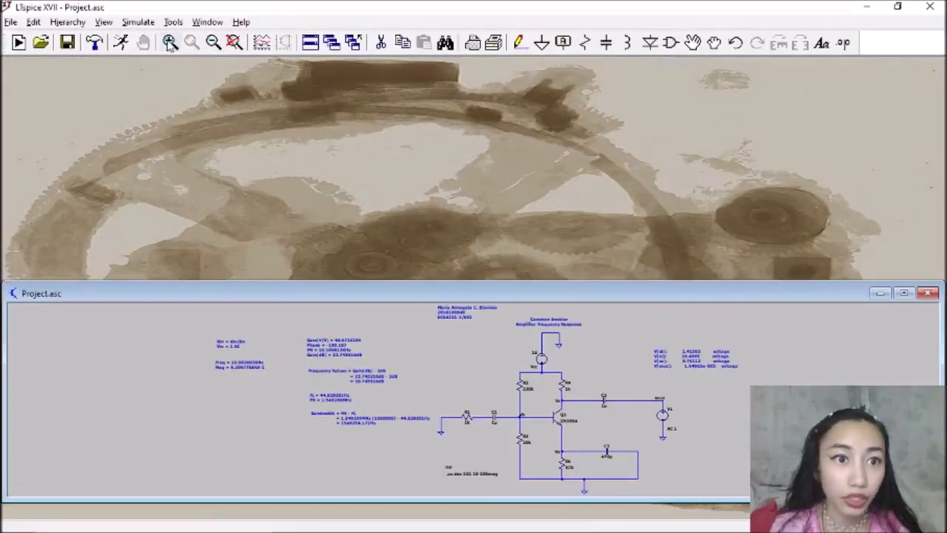
click(120, 42)
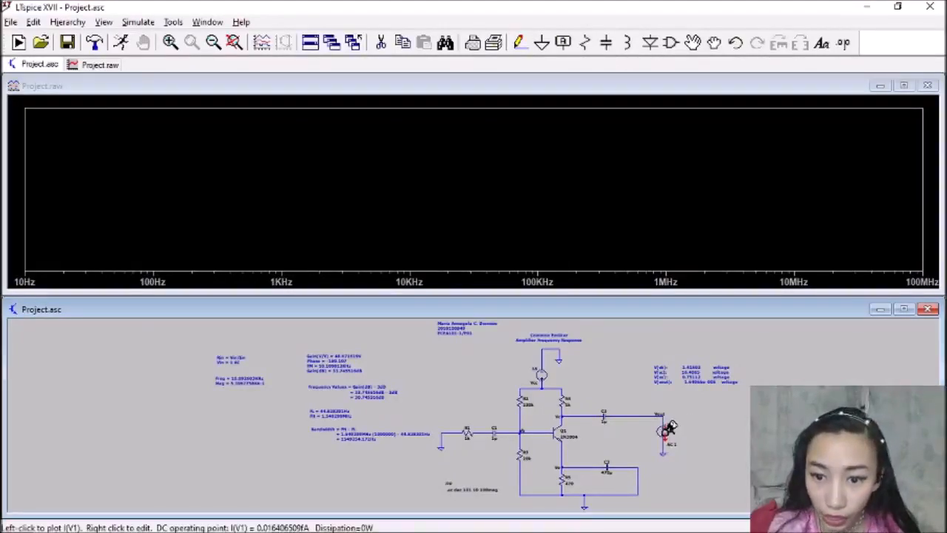
Plot the current through V1 and confirm its AC amplitude is 1
click(669, 428)
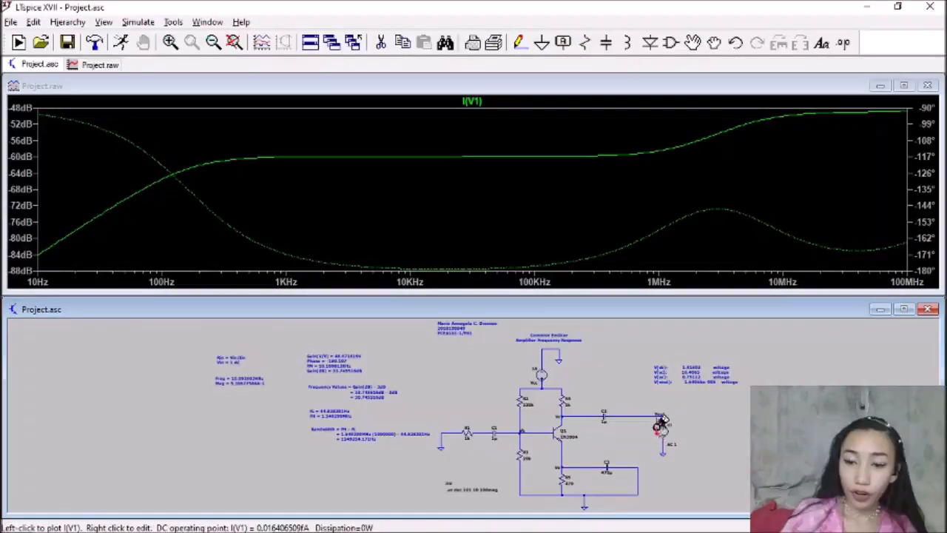
right_click(668, 427)
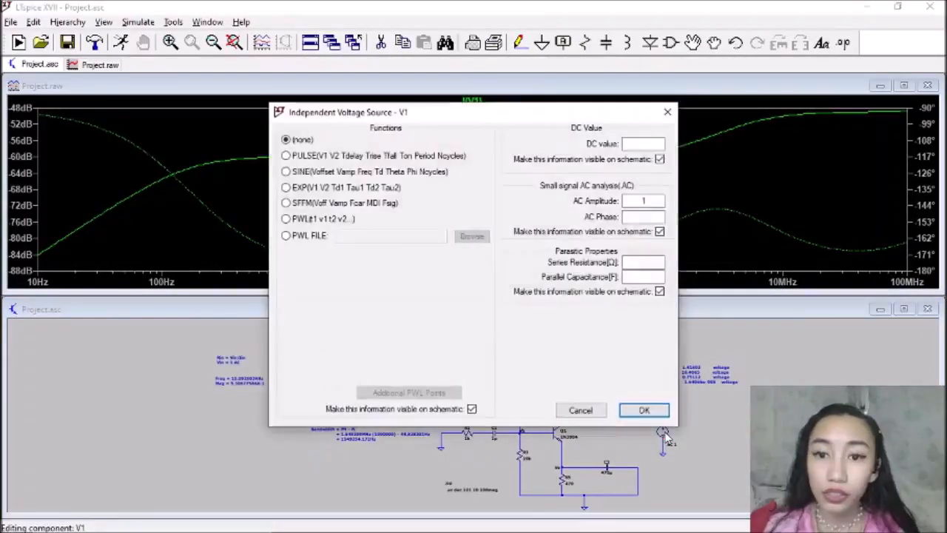
drag(647, 201, 618, 207)
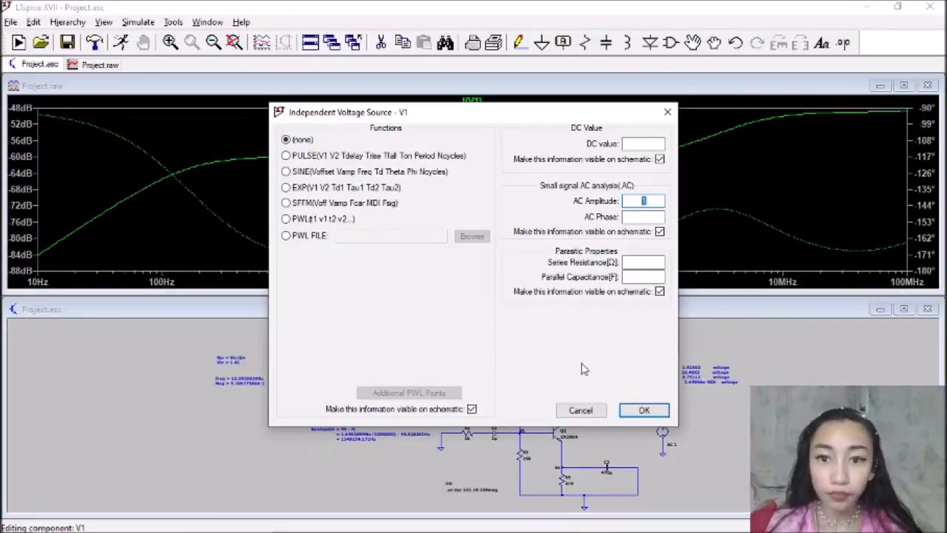
click(646, 412)
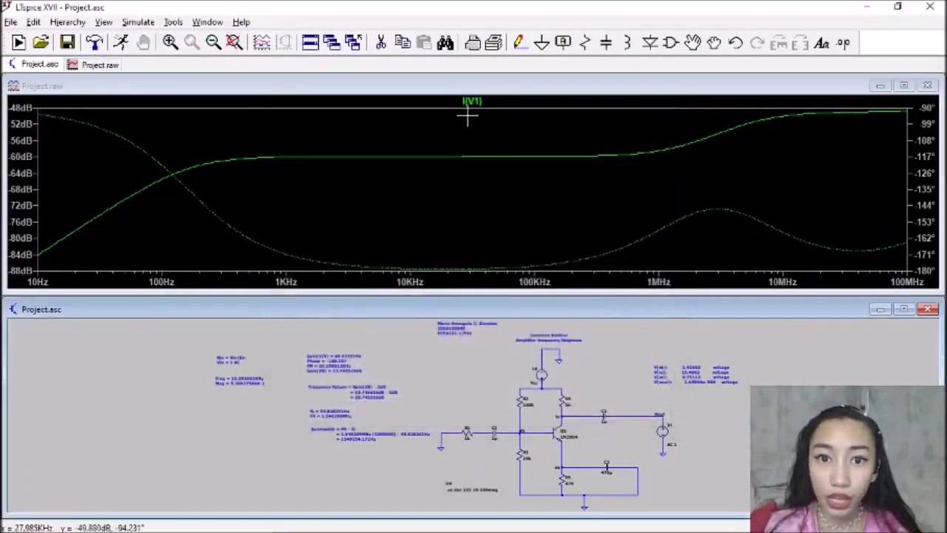
Change the I(V1) trace expression to 1/I(V1)
right_click(472, 101)
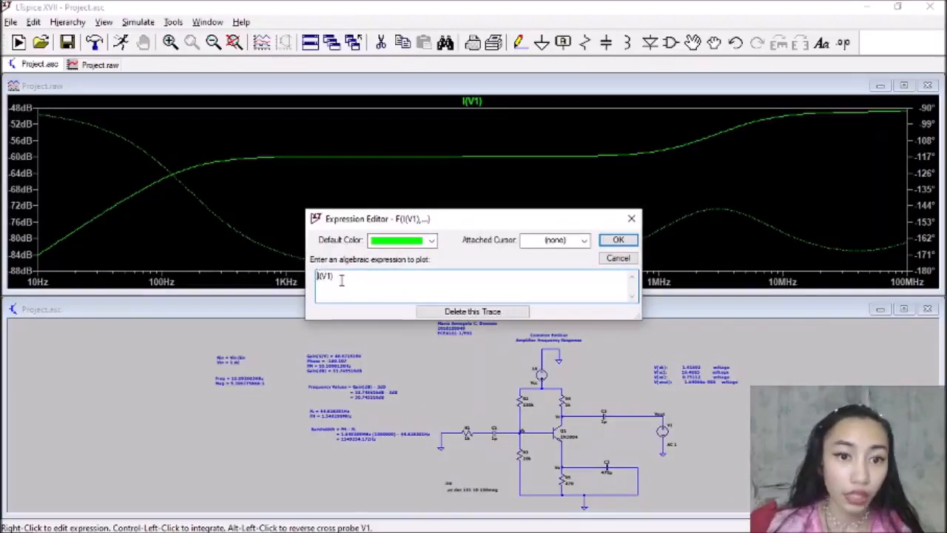
text(1/)
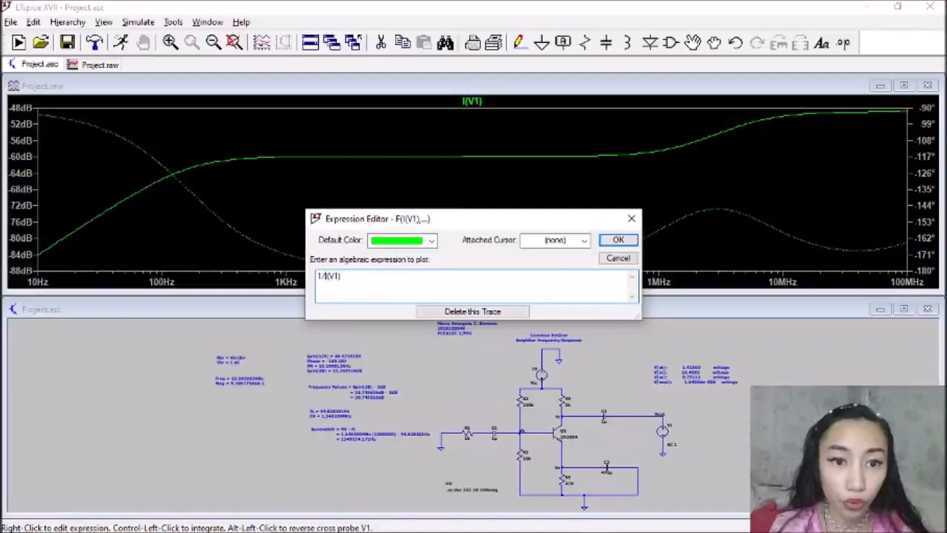
click(619, 241)
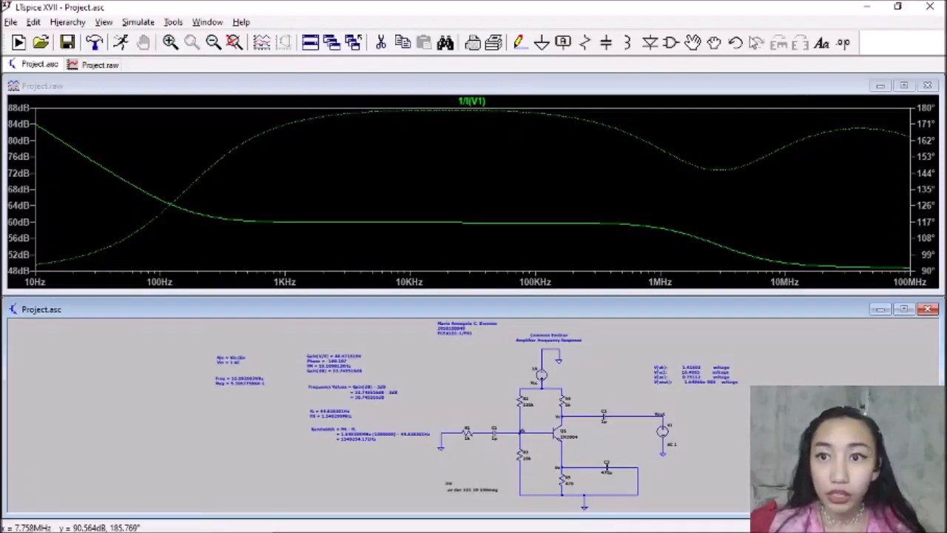
Place the note 'Rout = Vout/Iout, Vout = 1 AC, Rout = 1/Iout' below the Rin readings
click(821, 43)
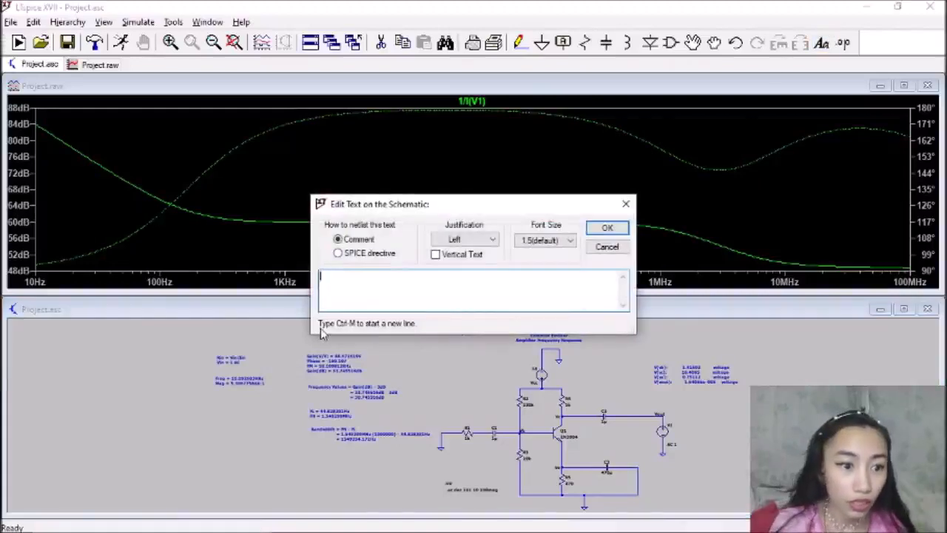
text(Rout )
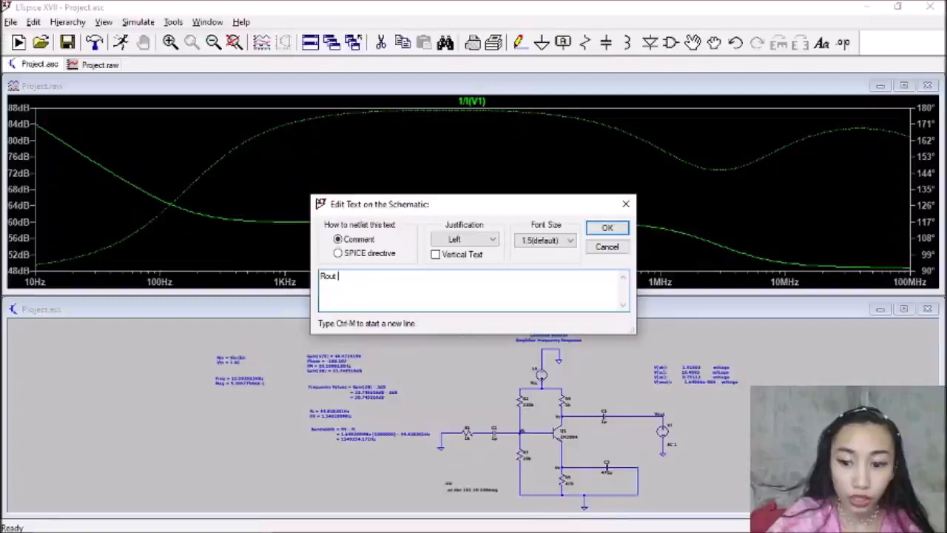
text(= Vou)
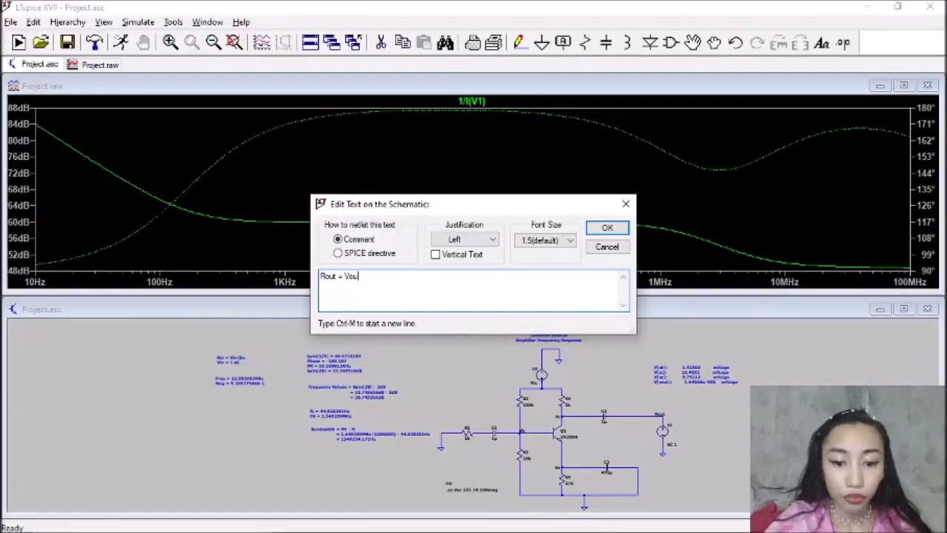
text(t/)
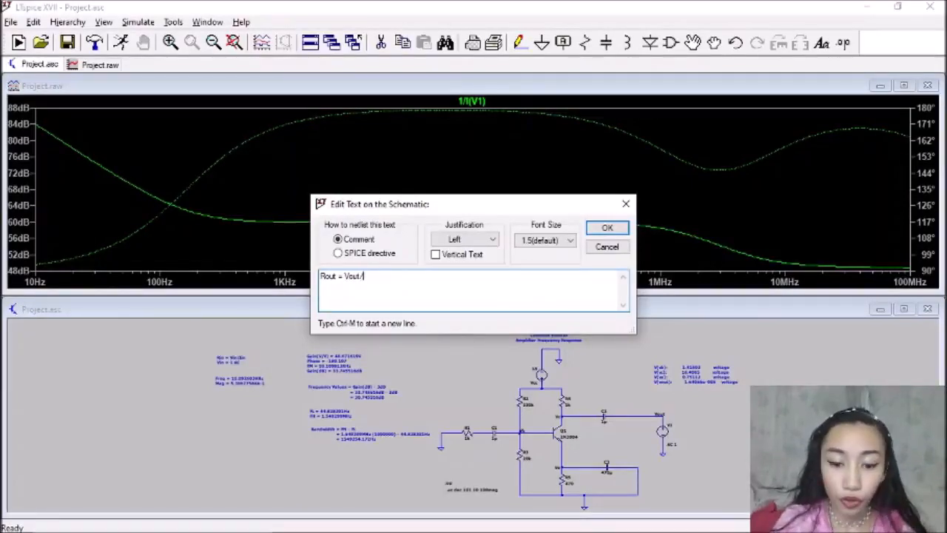
text(Iout)
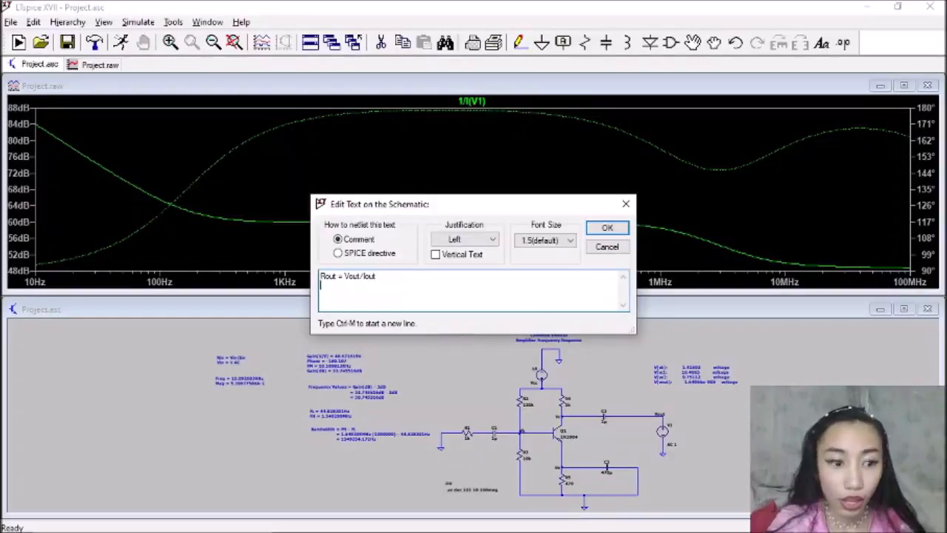
text(o)
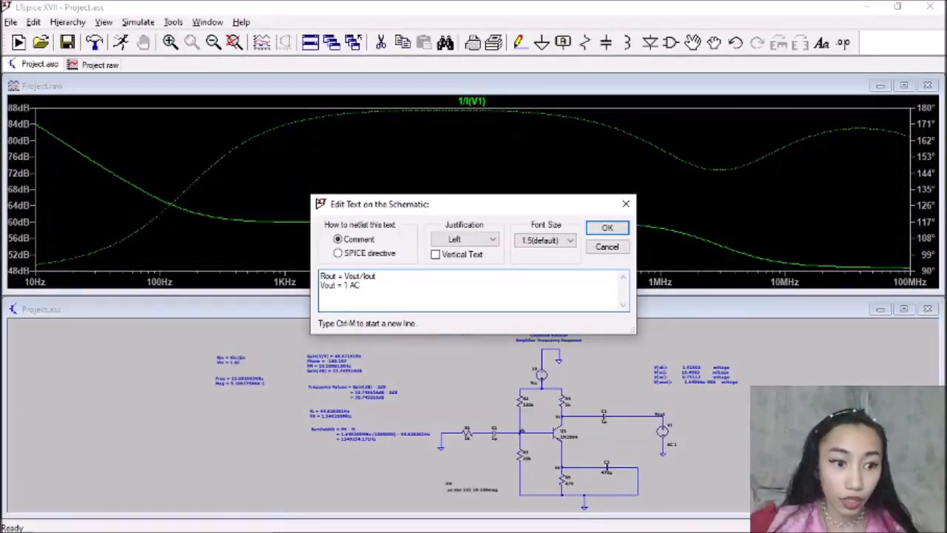
text(RO)
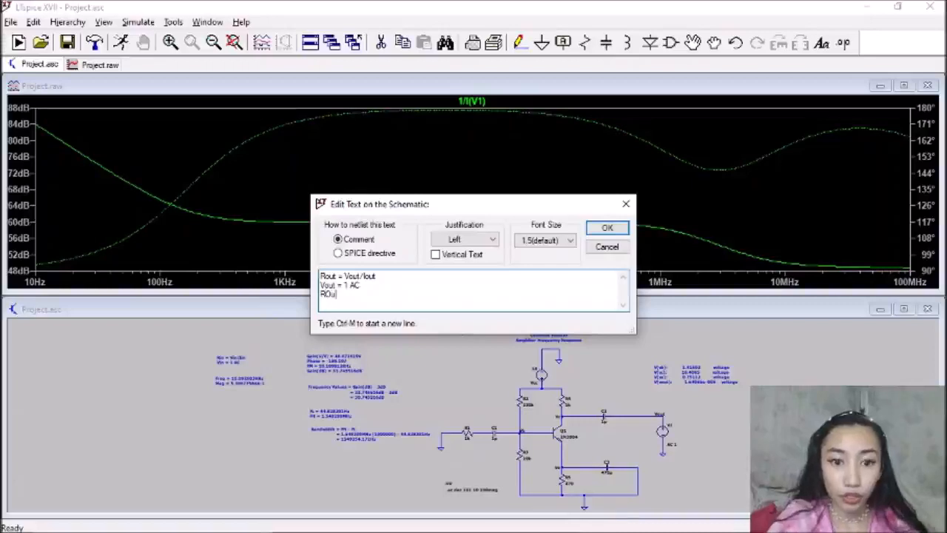
key(BackSpace)
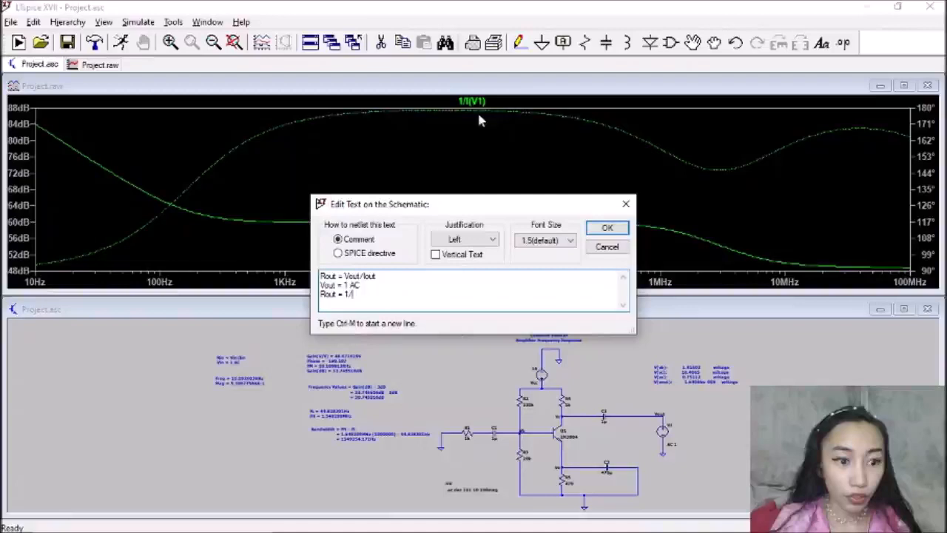
text(Iout)
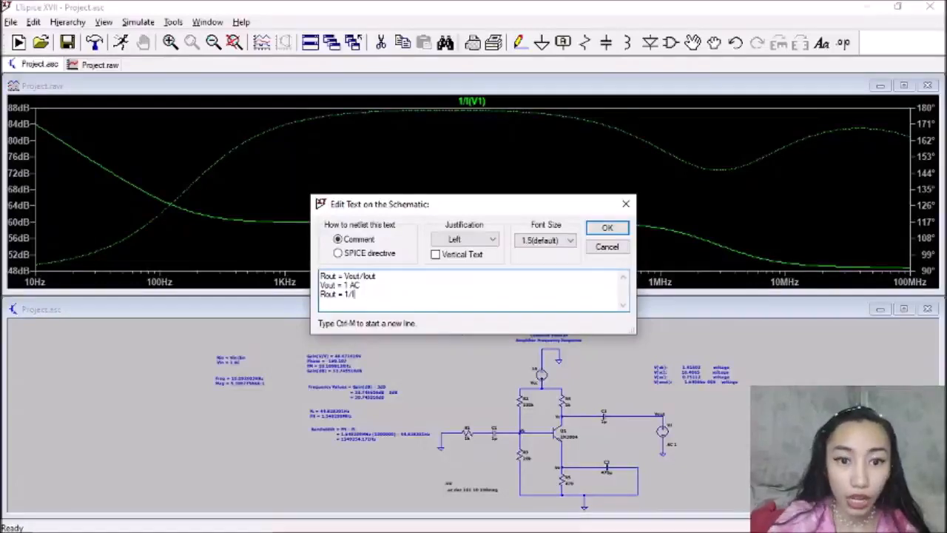
click(609, 230)
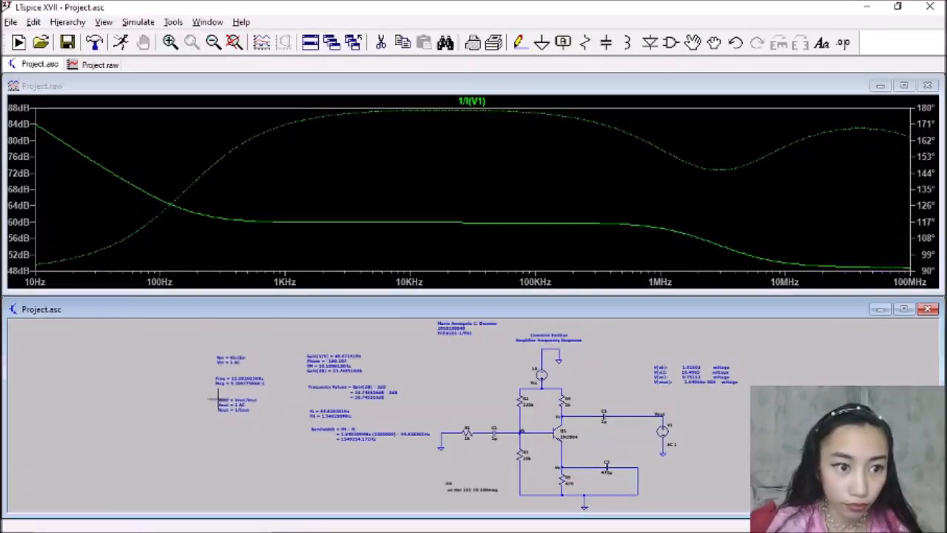
click(218, 399)
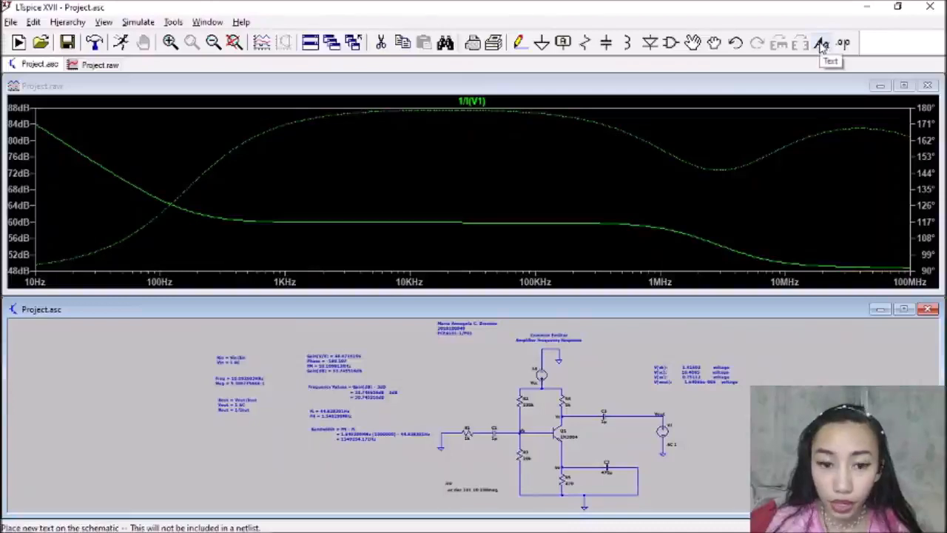
Attach a cursor to the 1/I(V1) trace and place a 'Freq =' note below the Rout notes
click(473, 102)
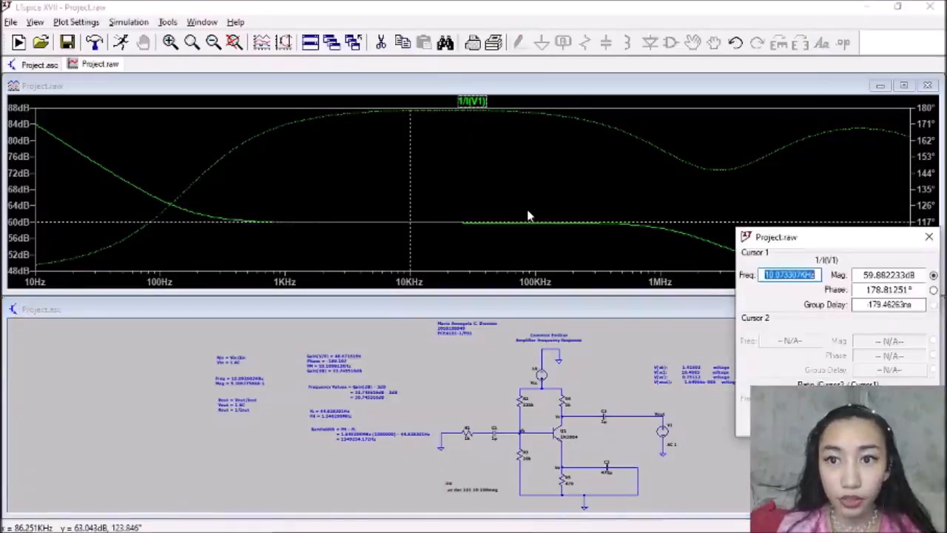
click(648, 317)
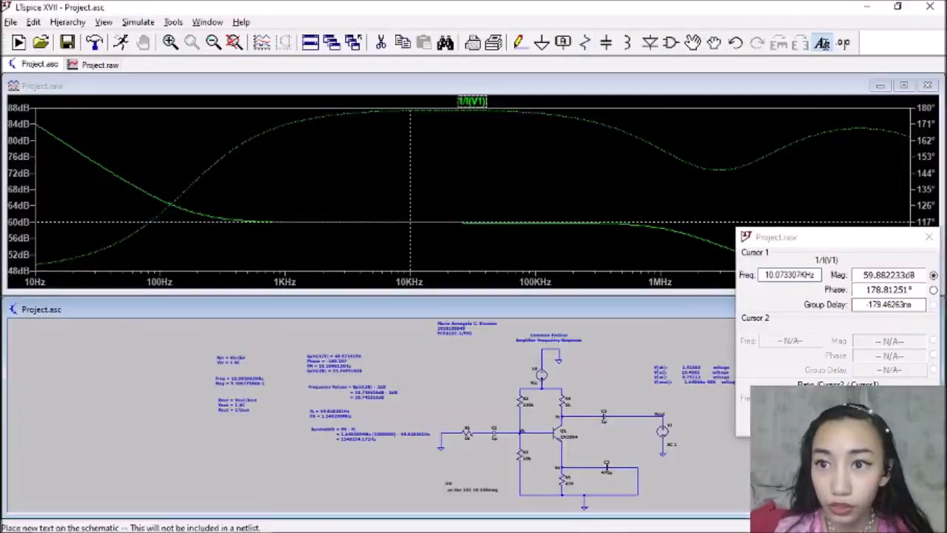
click(823, 44)
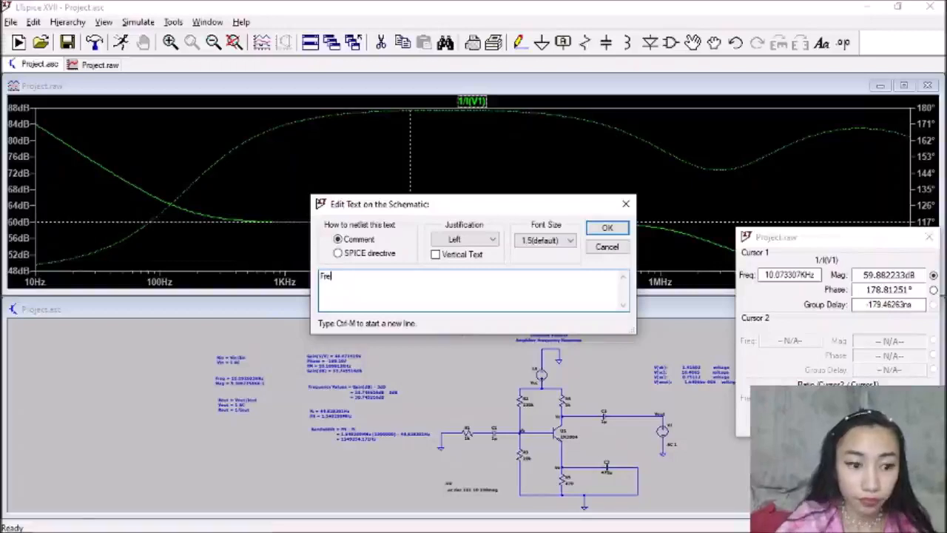
text(Freq =)
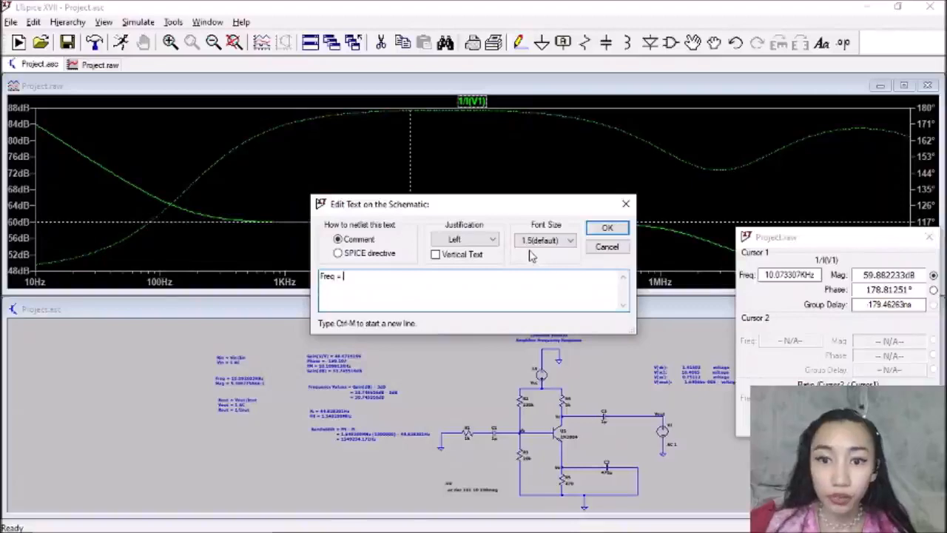
click(608, 230)
click(220, 425)
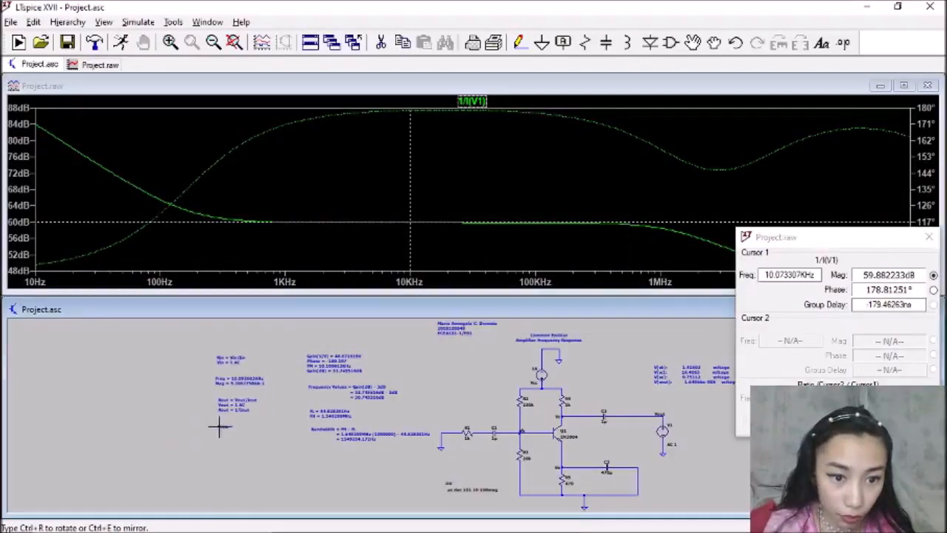
Switch the magnitude axis to linear and select the cursor's 10.073307KHz frequency reading
right_click(27, 201)
click(508, 268)
click(584, 246)
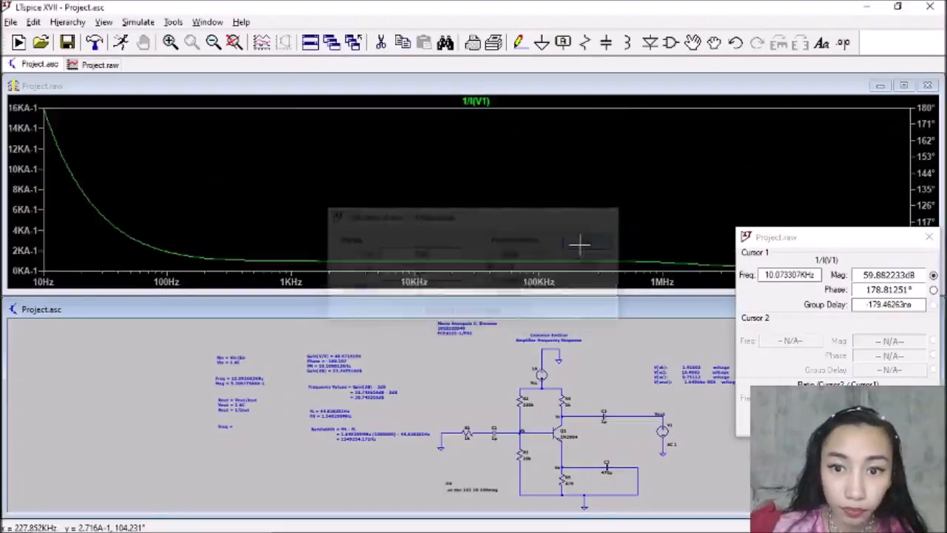
double_click(787, 276)
key(ctrl+c)
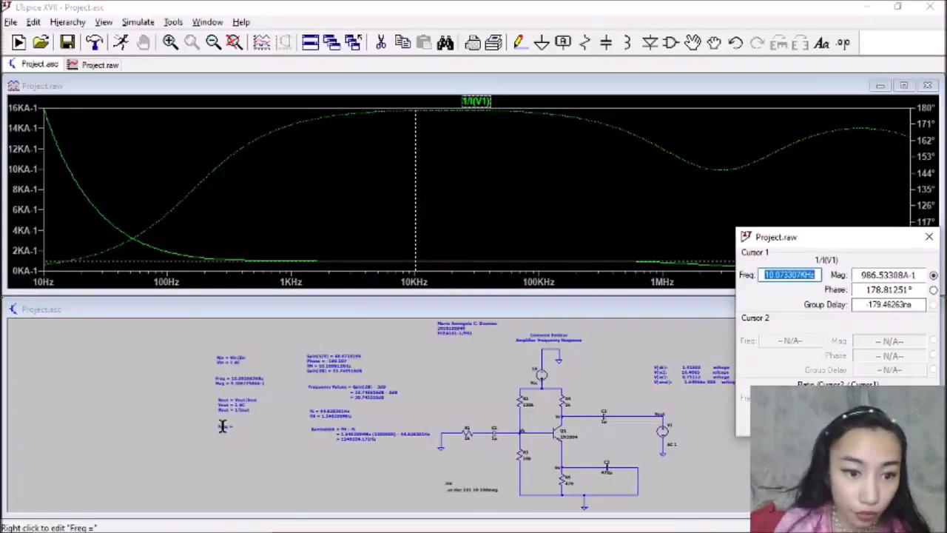
Paste the frequency after 'Freq =' and add a 'Mag =' line to the note
right_click(222, 426)
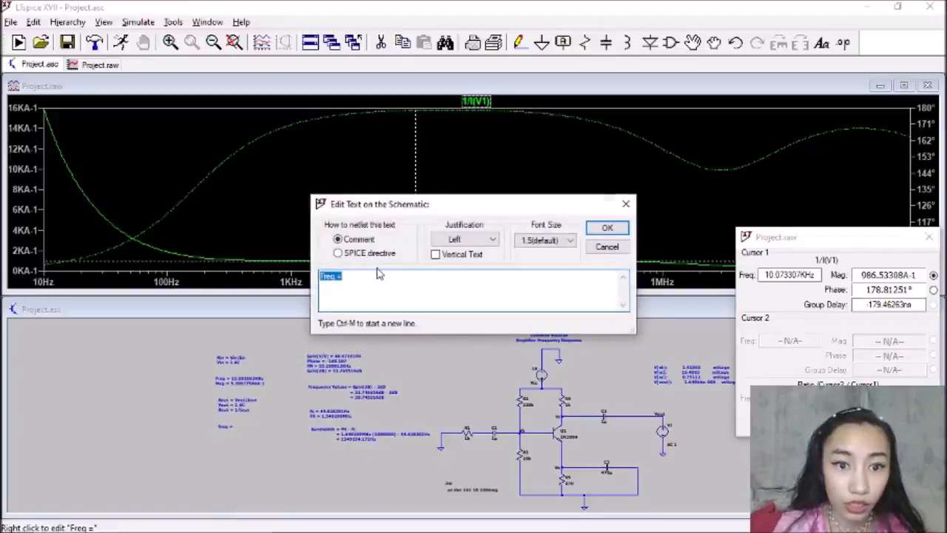
click(380, 276)
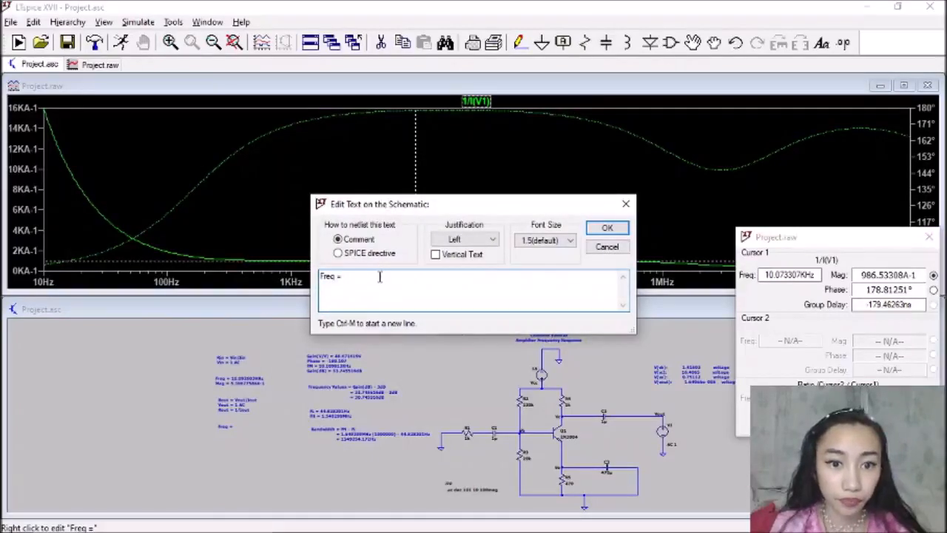
key(ctrl+v)
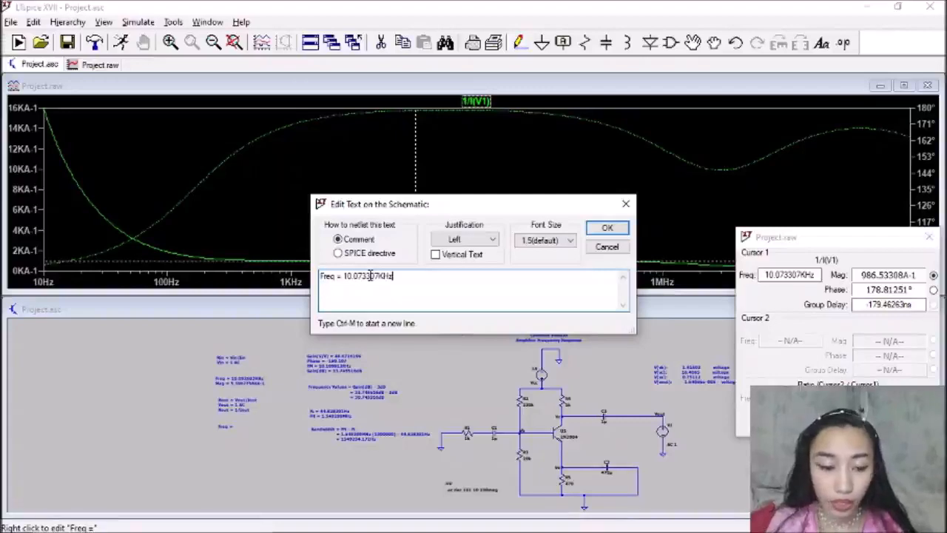
key(Home)
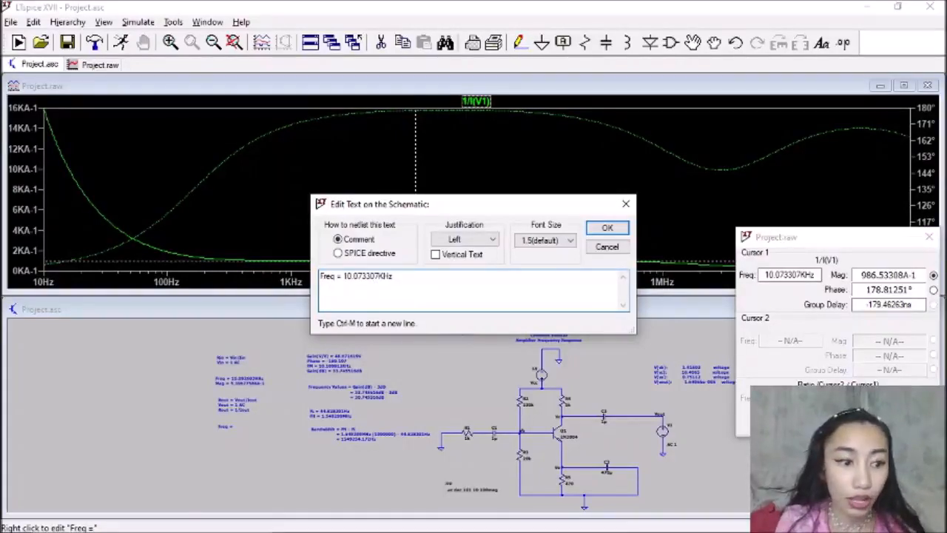
key(End)
key(ctrl+m)
text(Mag =)
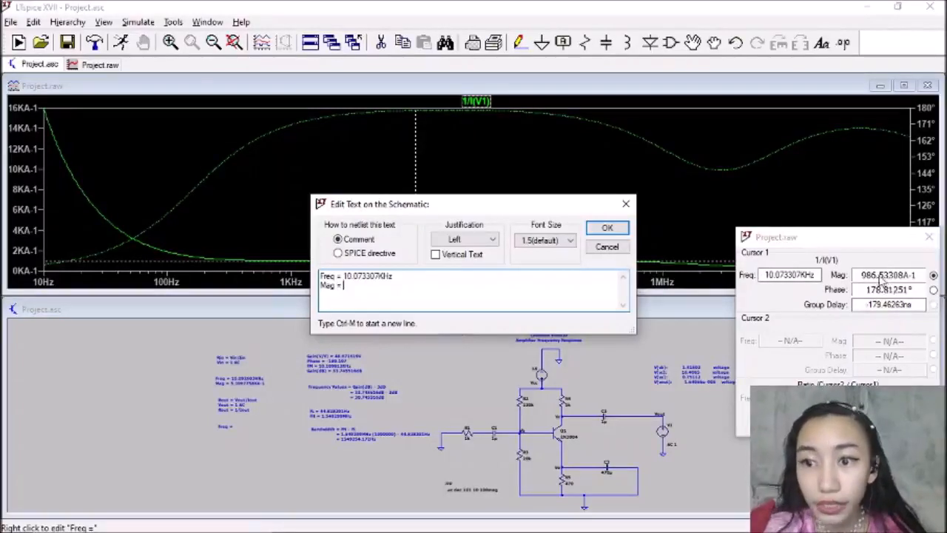
click(611, 230)
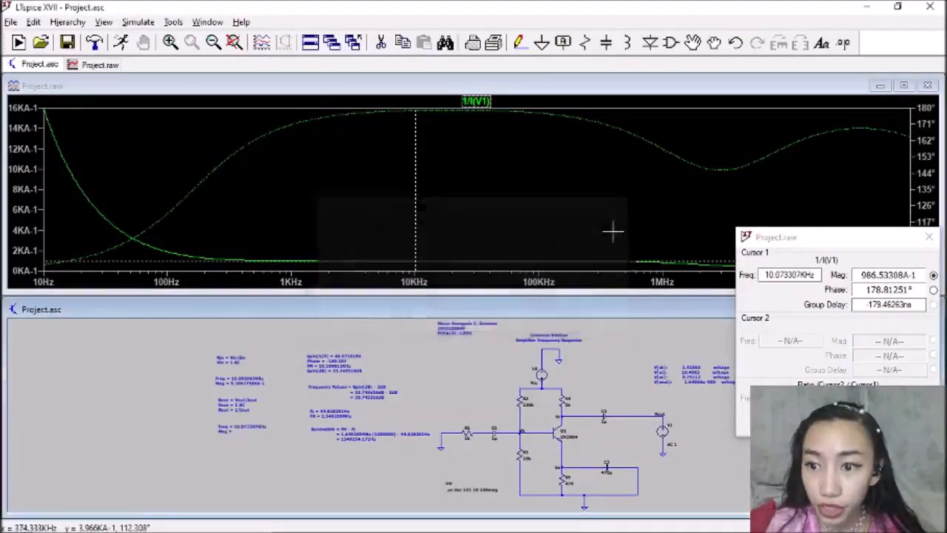
Copy the 986.53308A-1 magnitude reading and paste it after 'Mag =' in the note
click(889, 275)
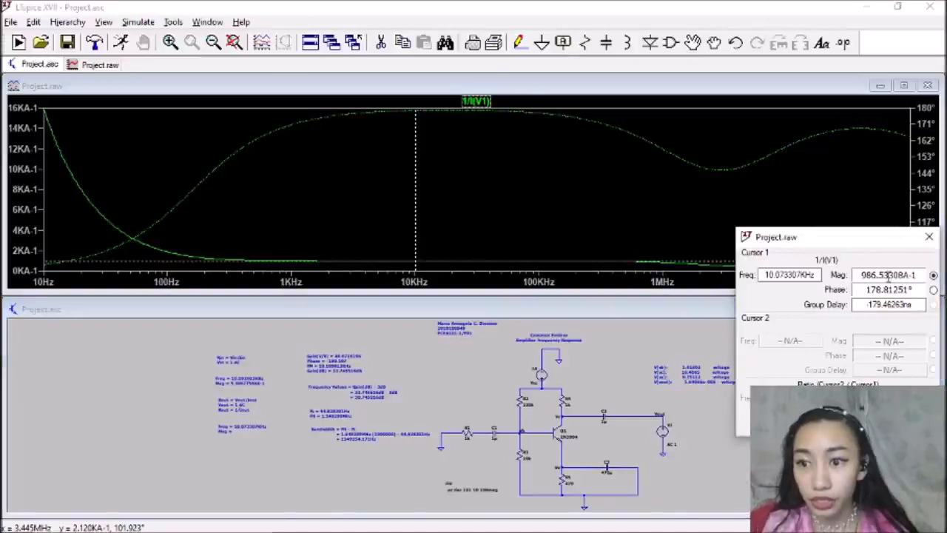
double_click(888, 274)
key(ctrl+c)
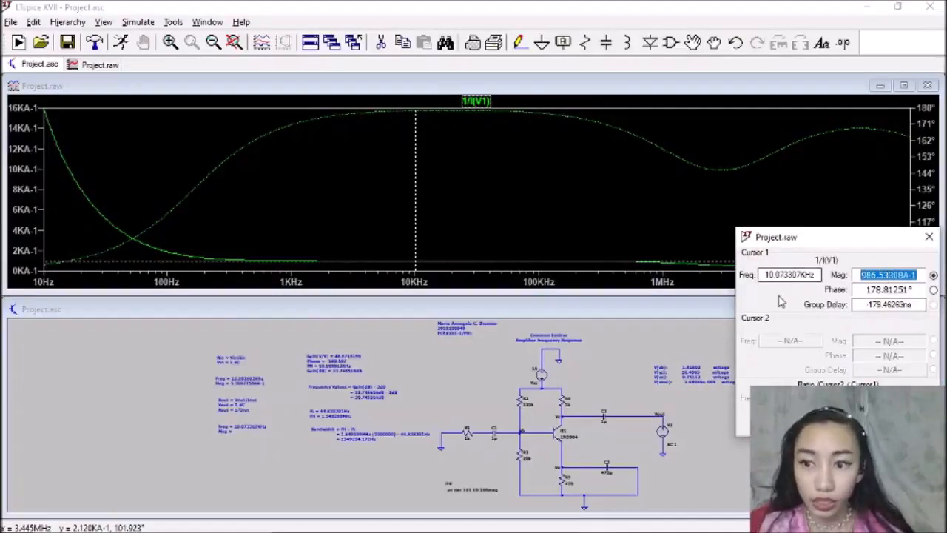
click(226, 428)
right_click(225, 428)
click(363, 285)
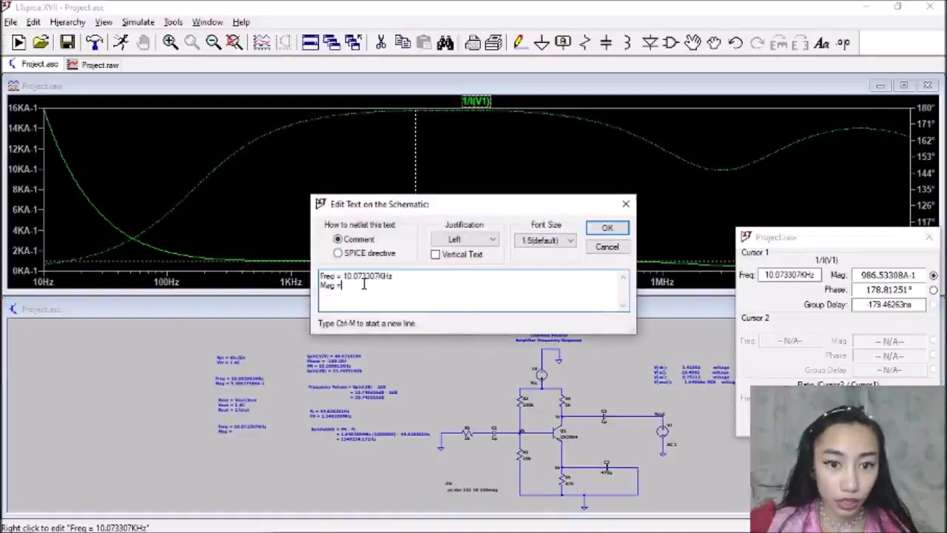
key(ctrl+v)
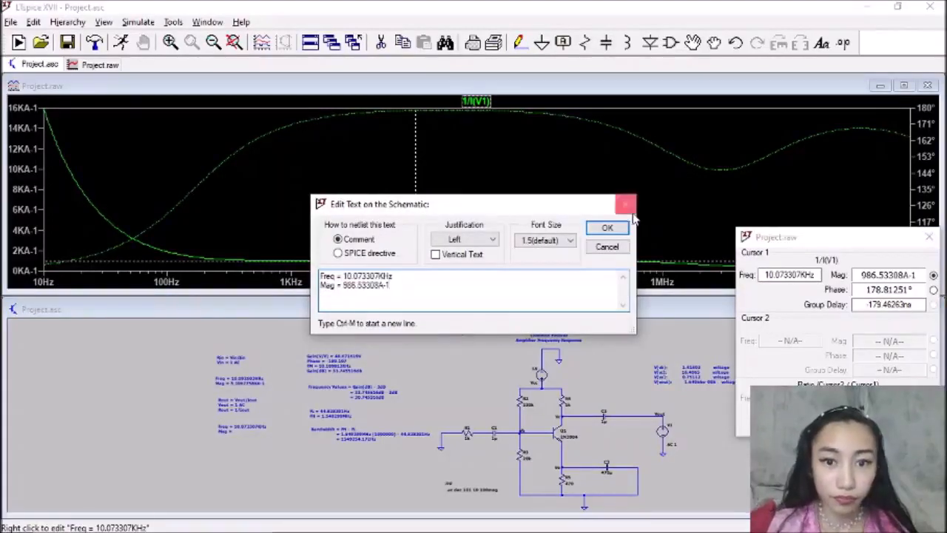
click(616, 228)
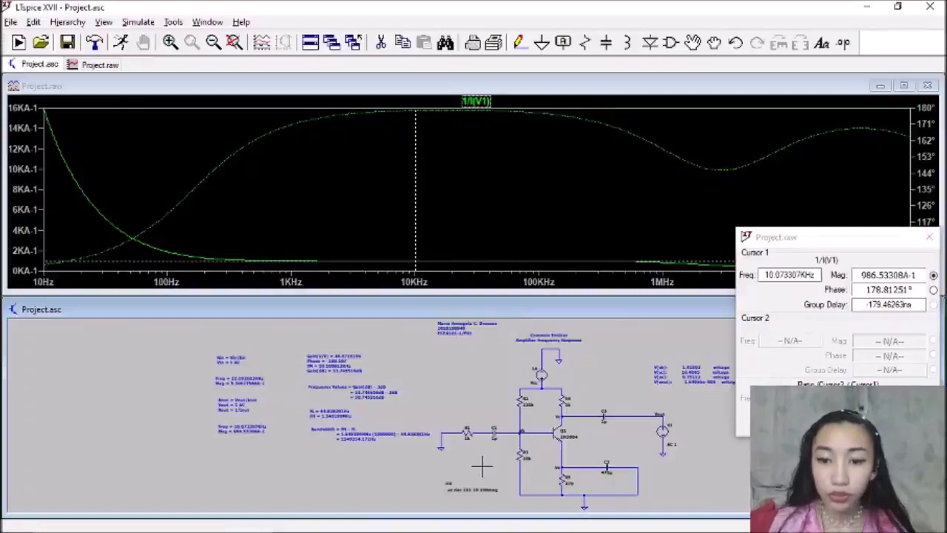
Close the cursor readout and Project.raw plot, then maximize the Project.asc schematic
click(929, 236)
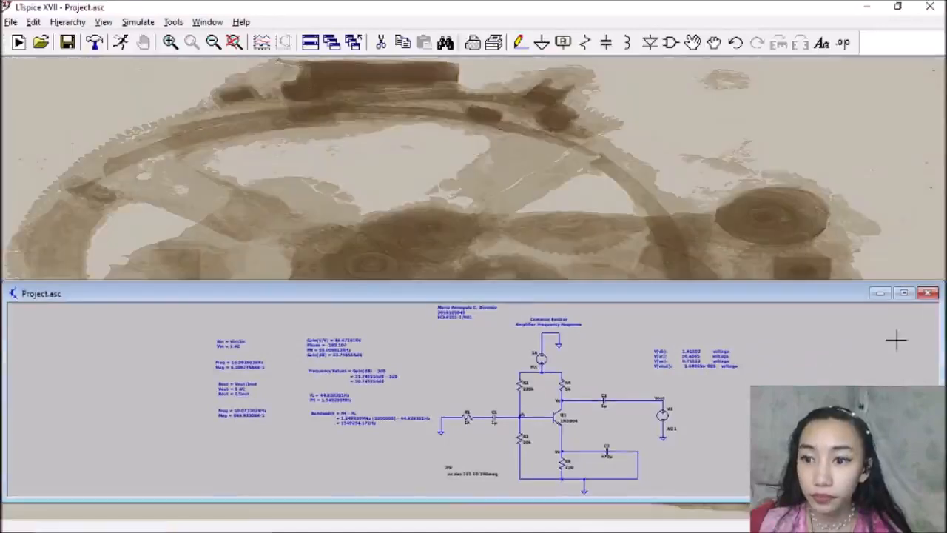
click(928, 86)
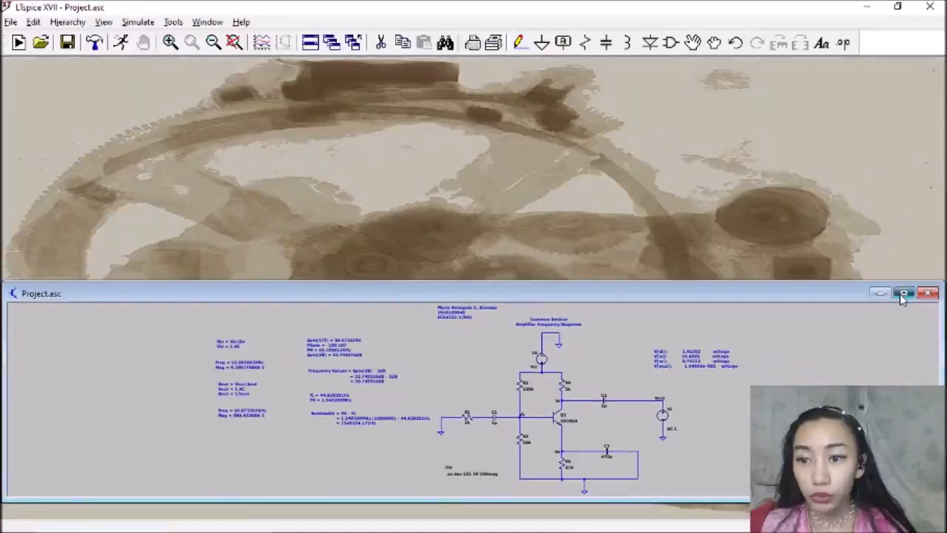
click(903, 293)
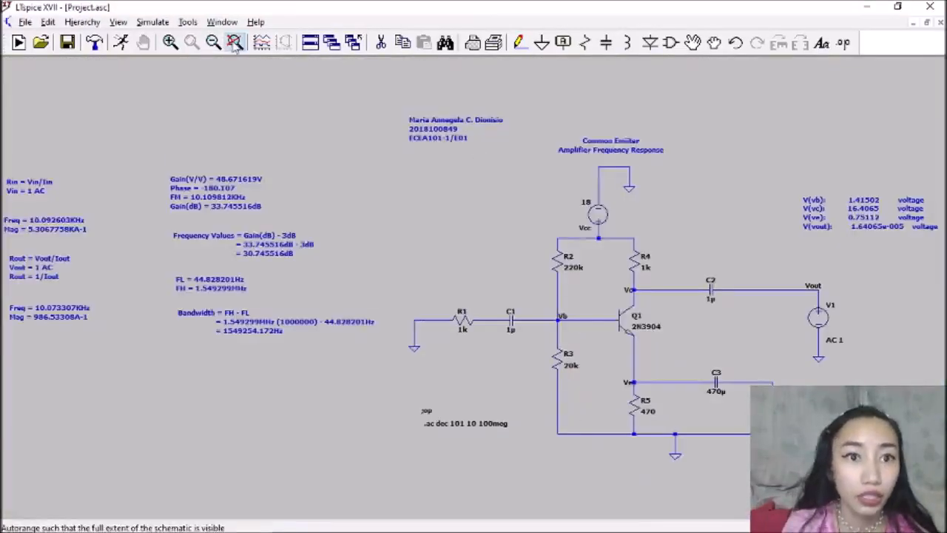